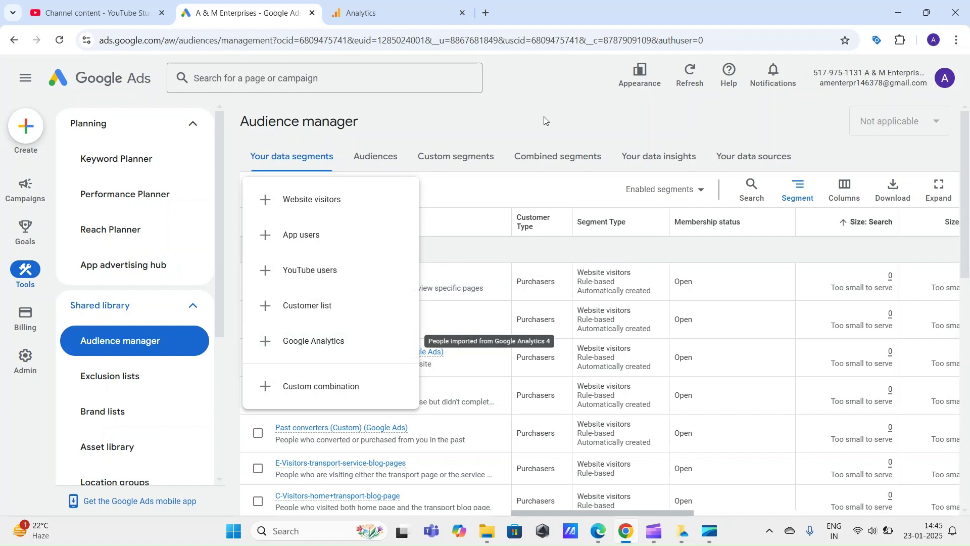
Start a new data segment from Google Analytics and select the linked A & M Services GA4 property
left_click(312, 342)
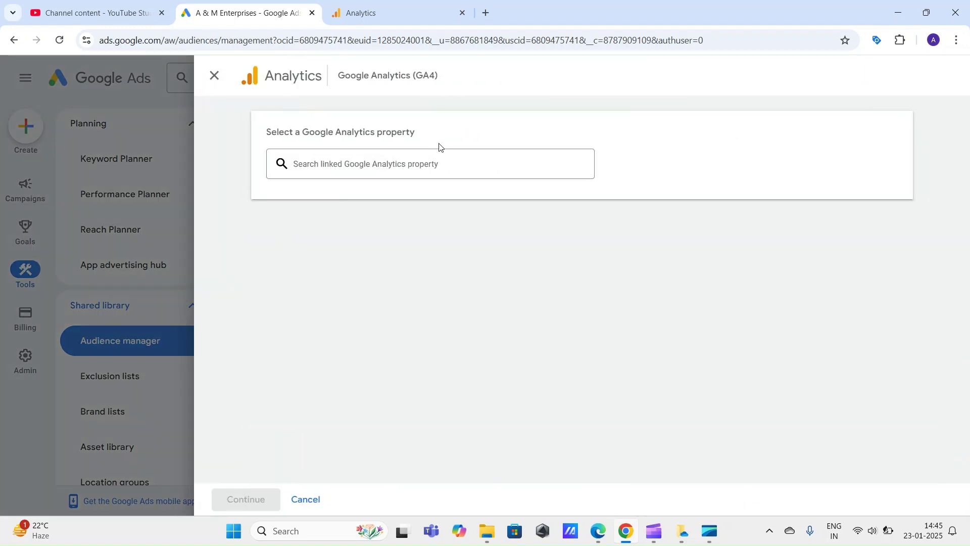
left_click(427, 164)
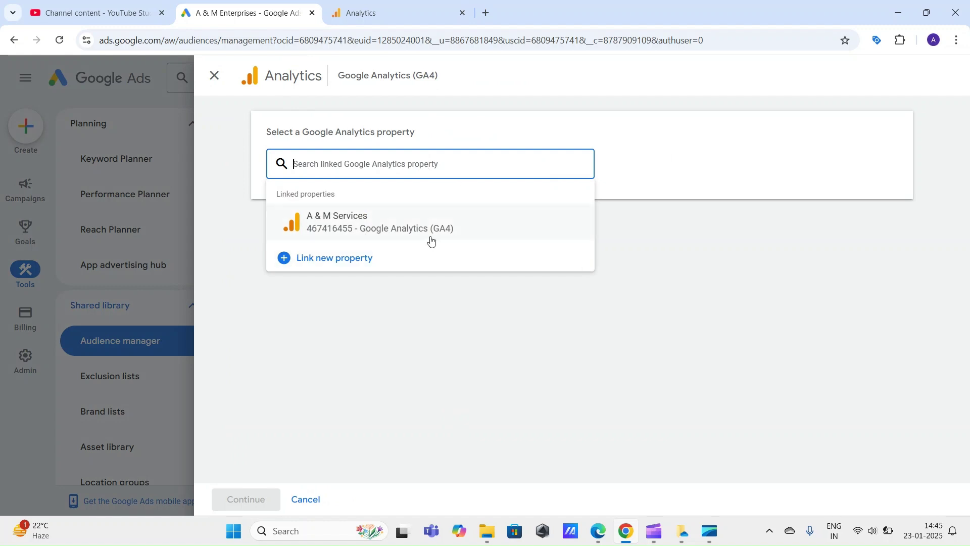
left_click(377, 226)
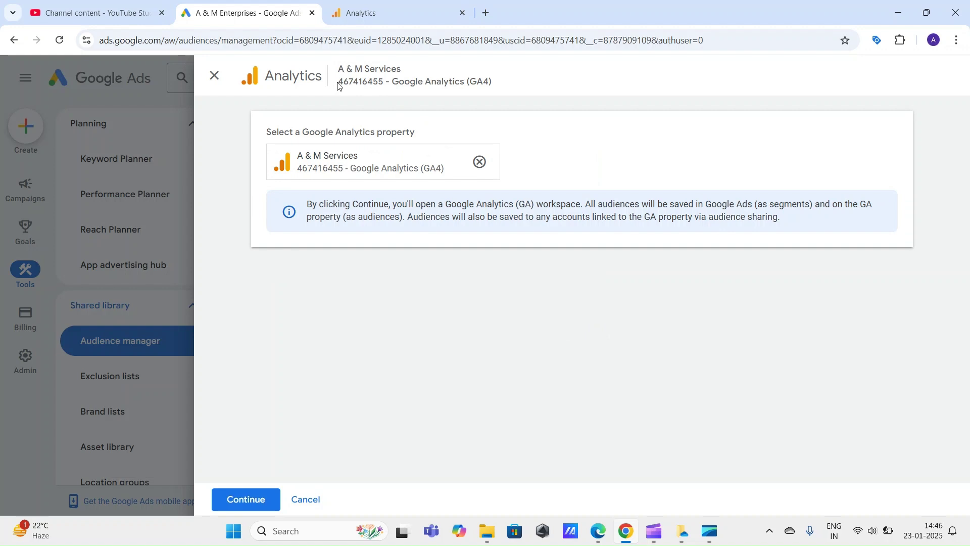
Check the selected A & M Services property details and continue to the audience builder
left_click_drag(334, 85, 494, 83)
left_click(618, 96)
left_click_drag(299, 156, 633, 163)
left_click(620, 164)
left_click_drag(299, 156, 478, 251)
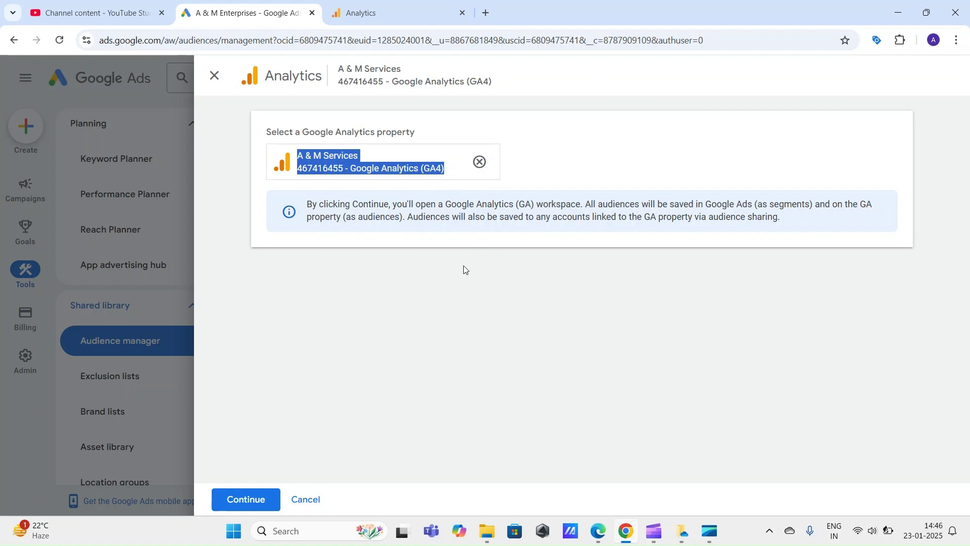
left_click(380, 137)
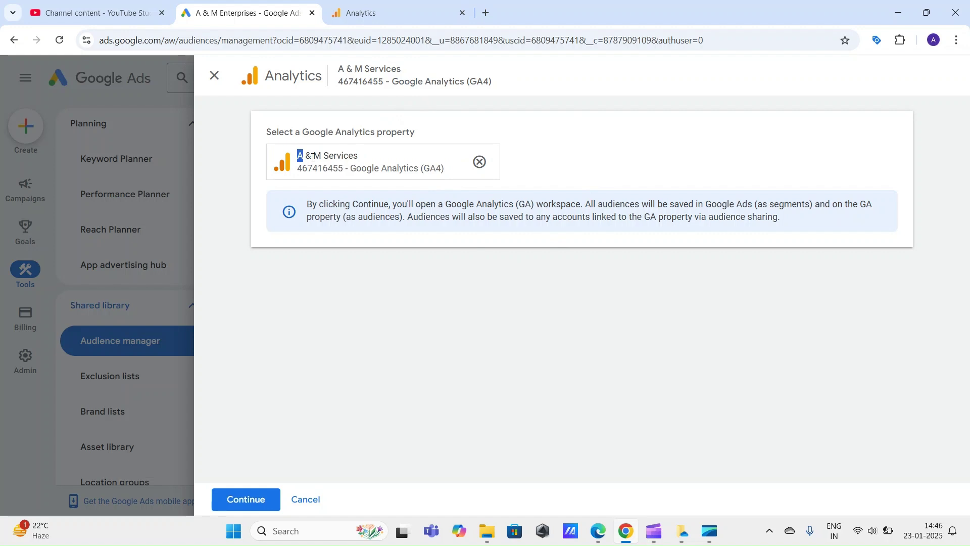
left_click_drag(297, 156, 450, 189)
left_click(489, 330)
left_click(259, 502)
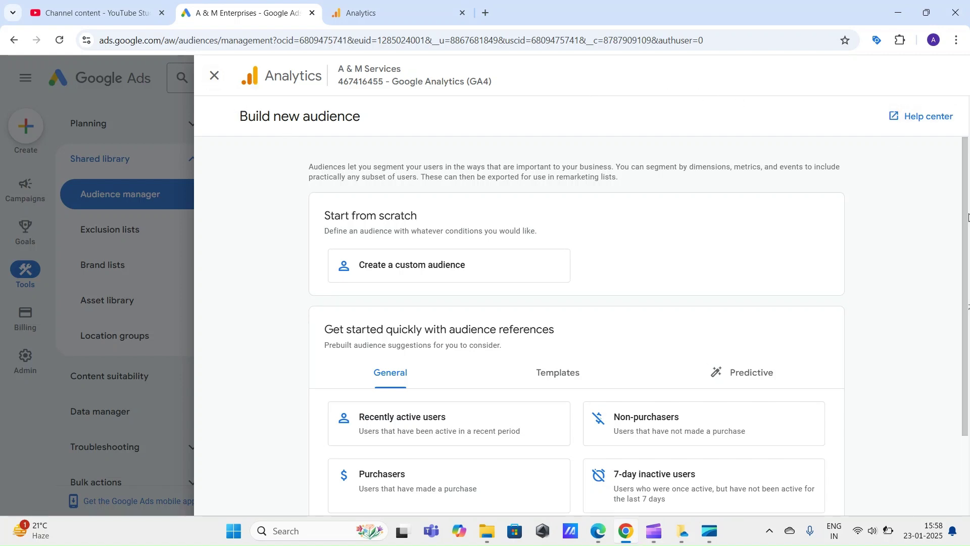
Examine the Build new audience page, from the custom audience option down to the prebuilt General audience suggestions
mouse_move(967, 217)
left_mouse_down()
mouse_move(966, 309)
mouse_move(953, 118)
mouse_move(966, 231)
left_mouse_up()
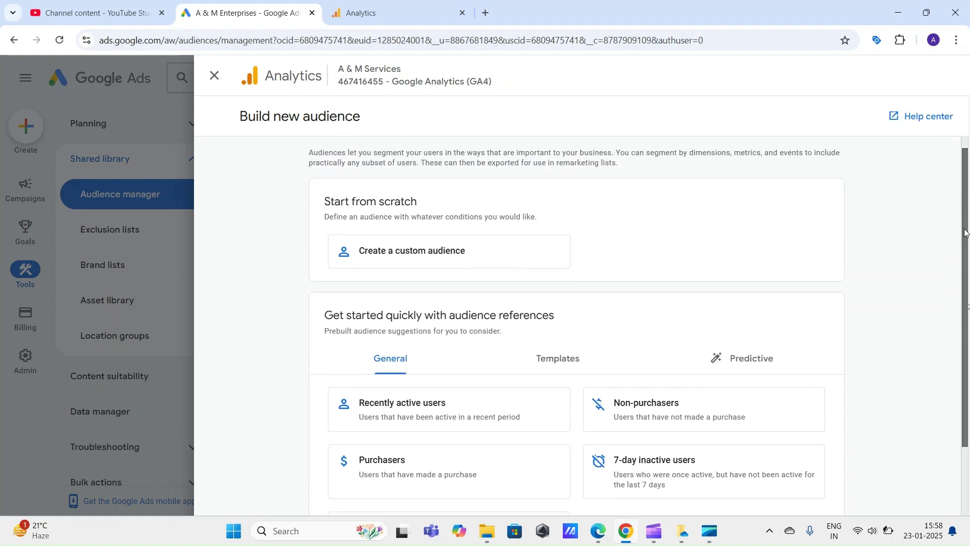
scroll(212, 228, "up", 1)
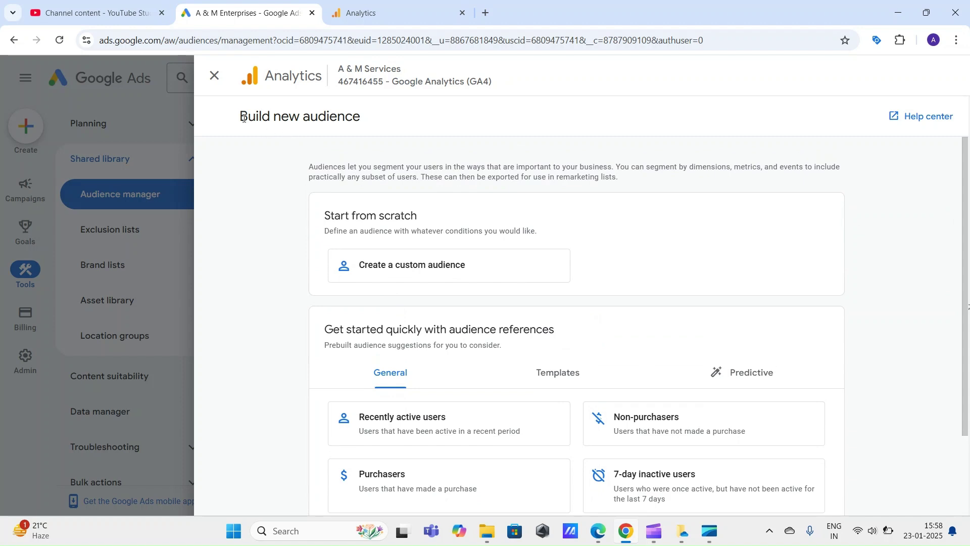
left_click_drag(242, 118, 368, 122)
left_click(582, 122)
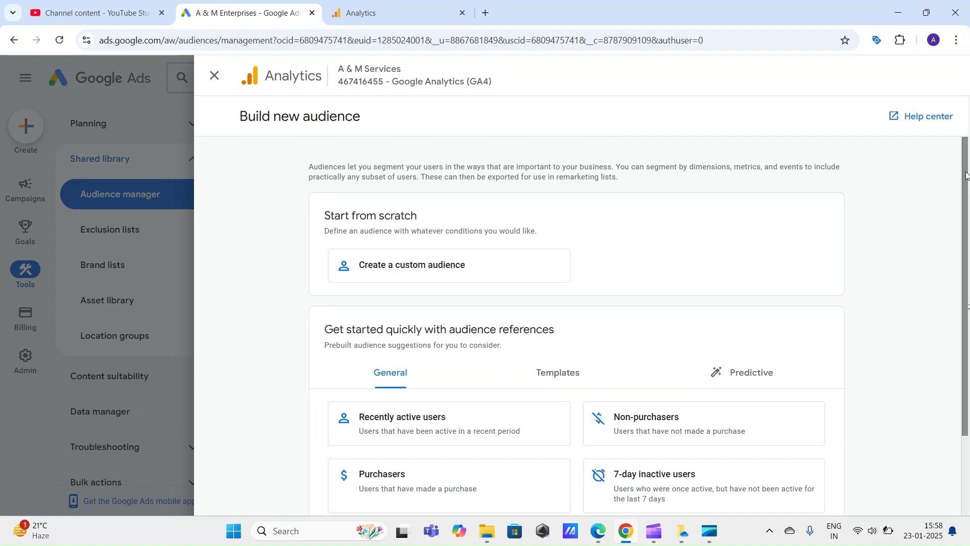
mouse_move(963, 172)
left_mouse_down()
mouse_move(963, 257)
mouse_move(961, 157)
left_mouse_up()
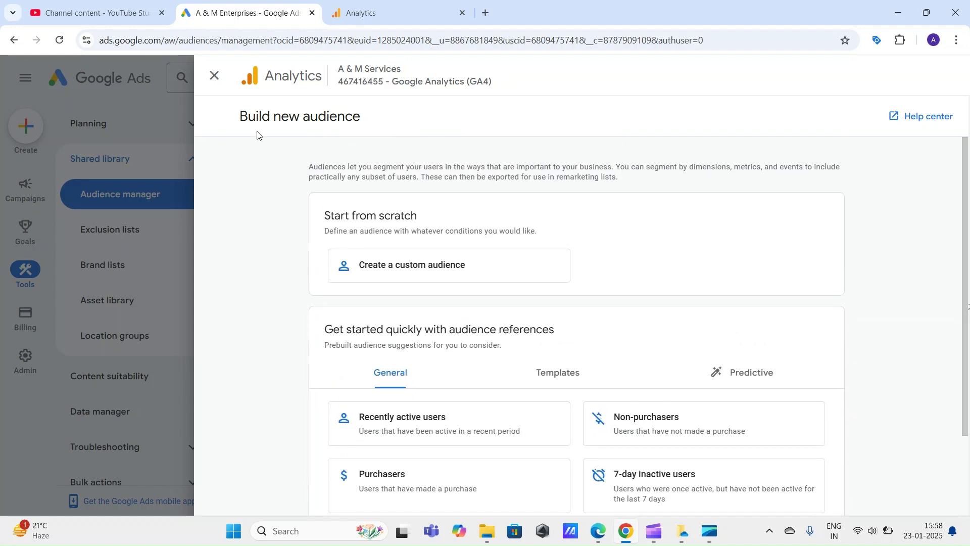
left_click_drag(241, 116, 356, 117)
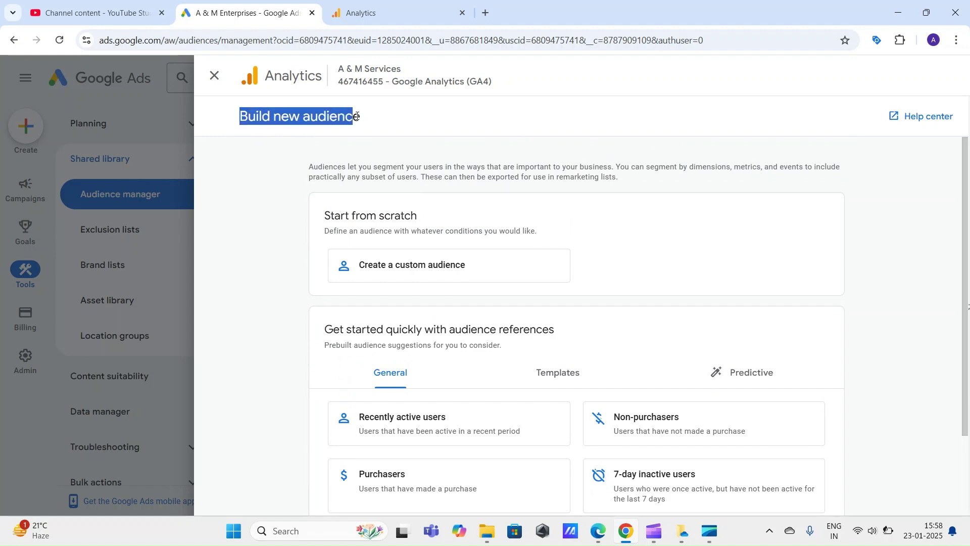
left_click(463, 121)
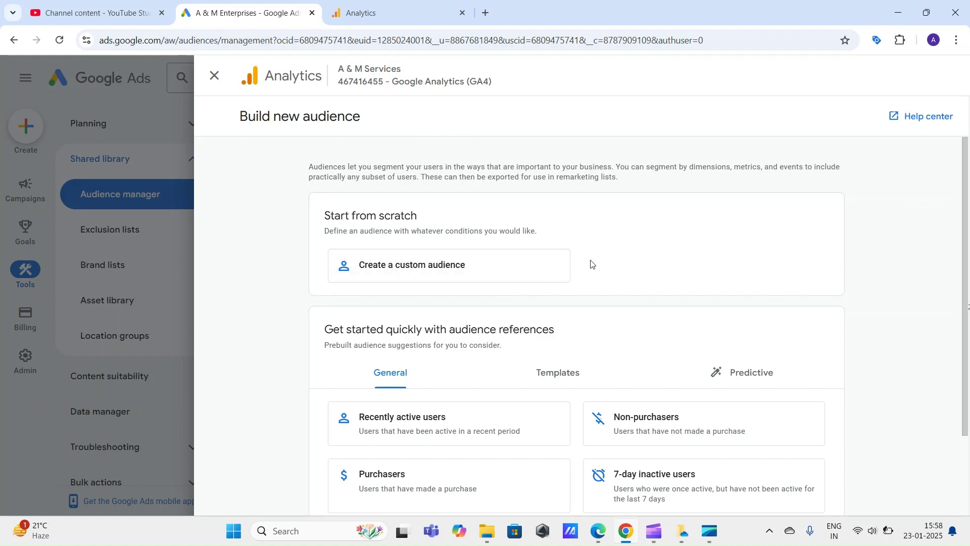
scroll(589, 261, "down", 2)
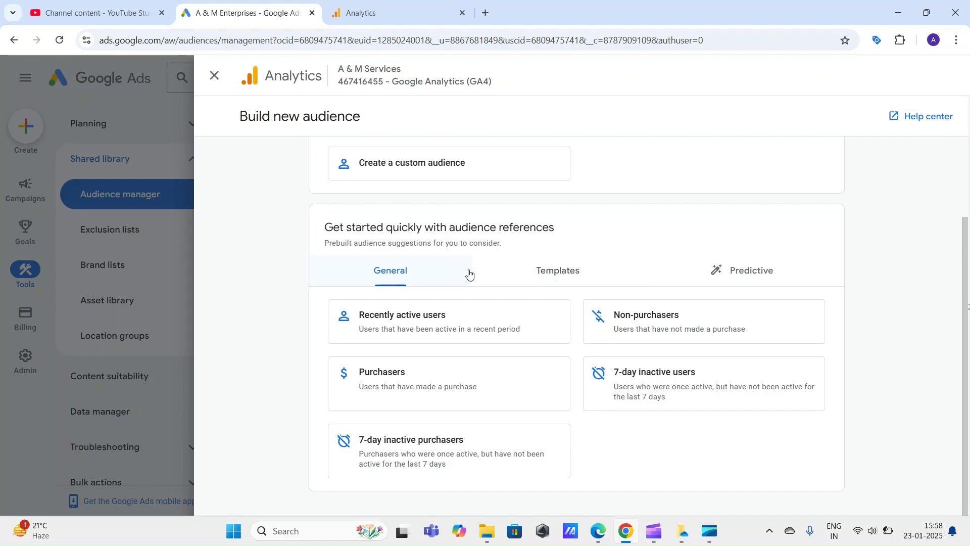
Switch to Google Analytics and open the property's Audiences list from the Data display settings in Admin
left_click(392, 4)
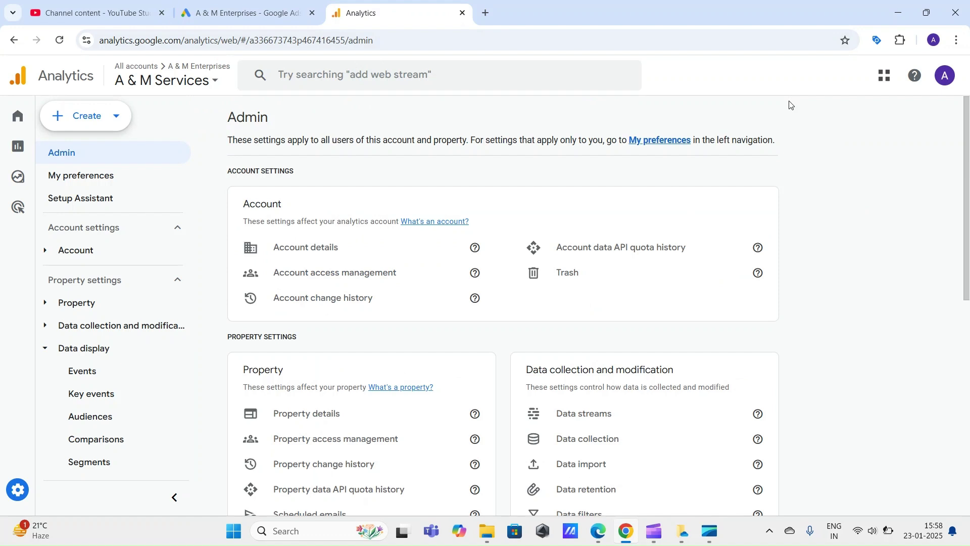
left_click(16, 489)
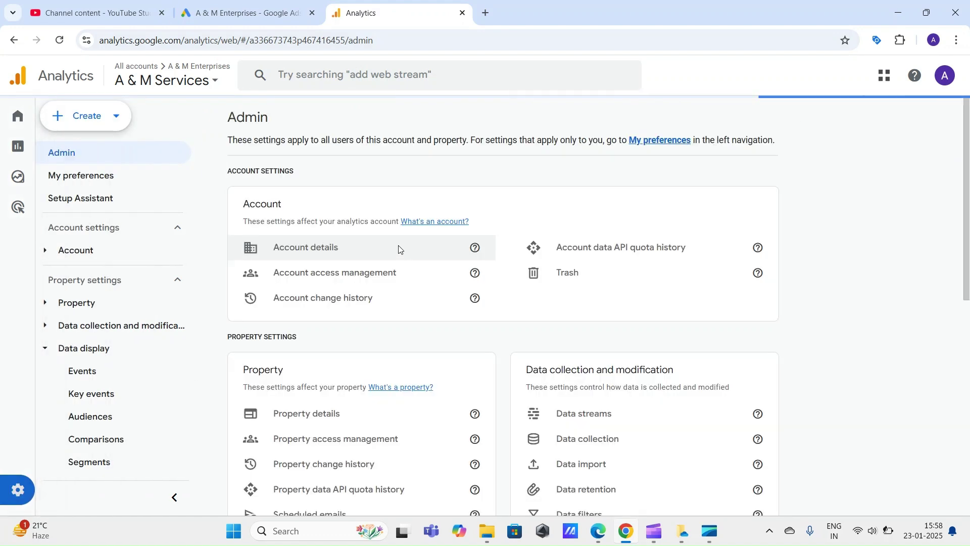
scroll(871, 214, "down", 6)
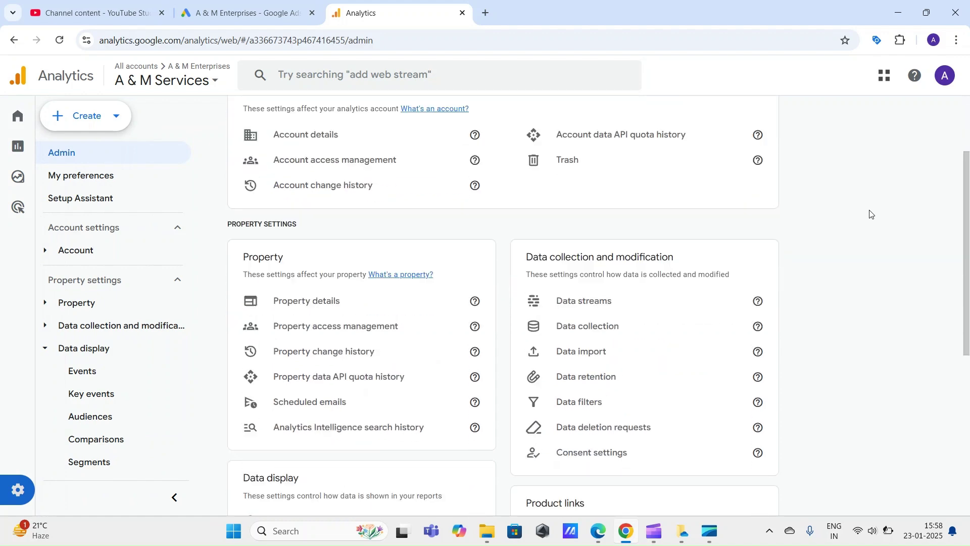
scroll(871, 213, "down", 1)
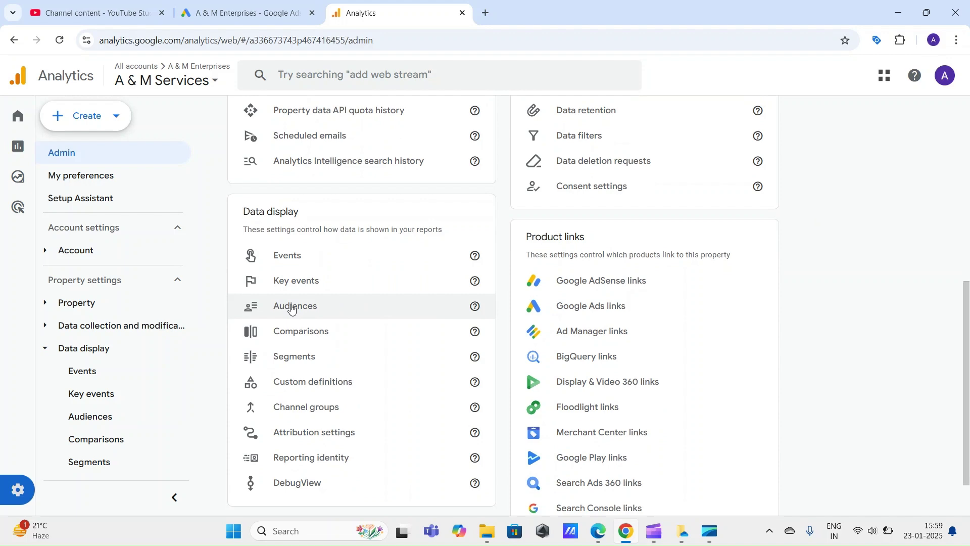
scroll(319, 306, "up", 8)
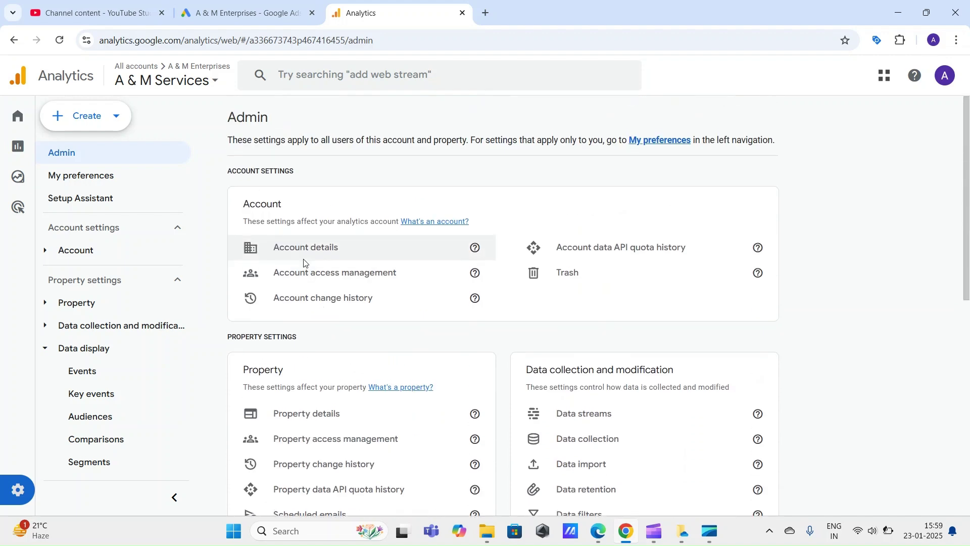
scroll(276, 227, "down", 7)
scroll(274, 225, "down", 1)
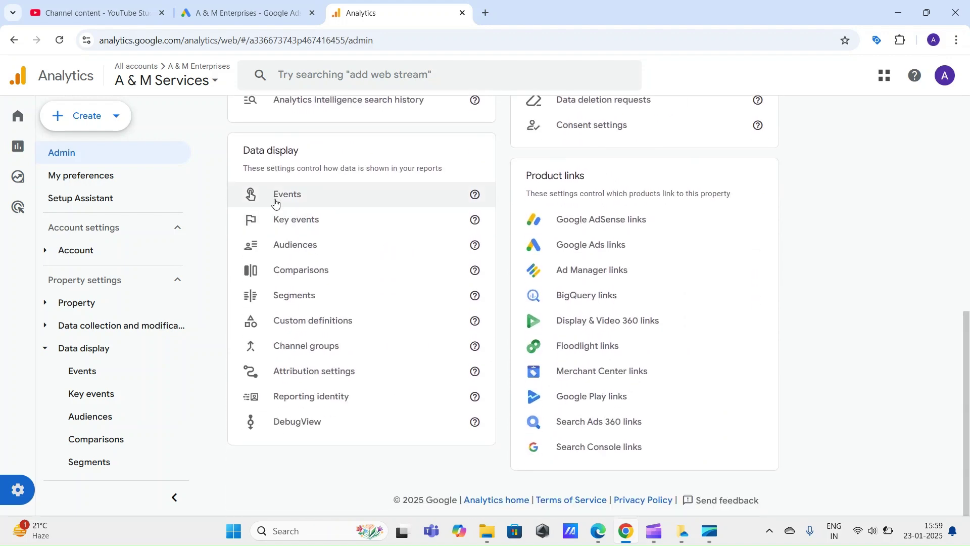
left_click(294, 246)
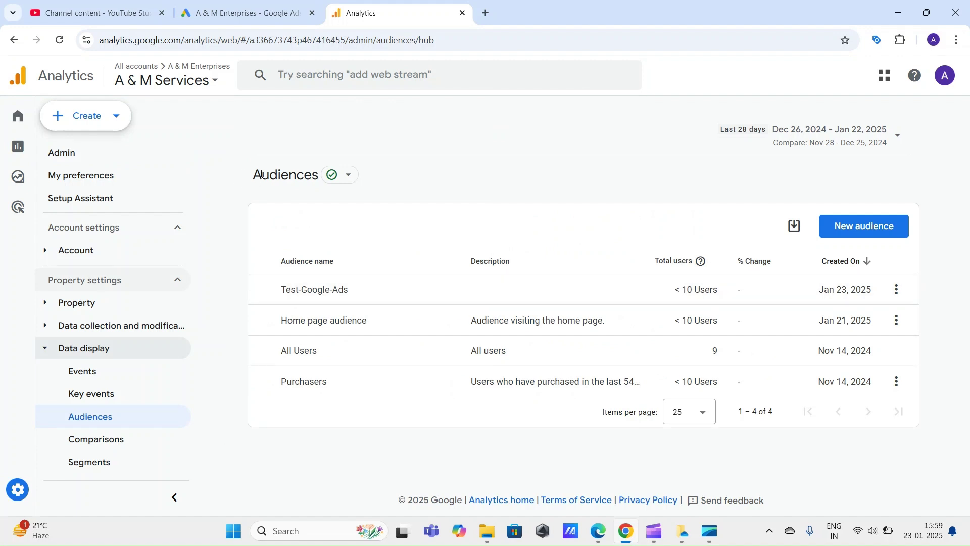
left_click_drag(252, 171, 410, 178)
left_click(440, 389)
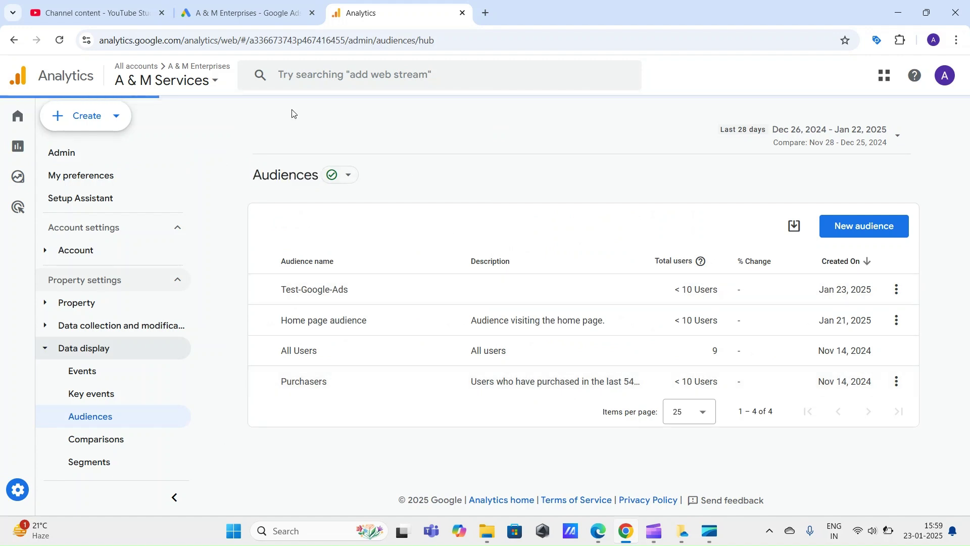
Open the new audience builder from the Analytics Audiences list and examine its custom and prebuilt options against the Google Ads version
left_click(242, 12)
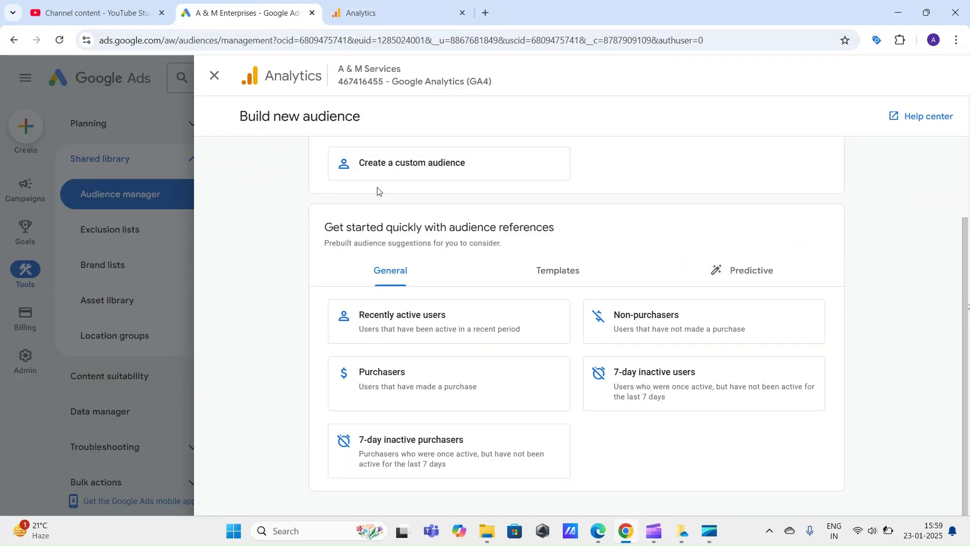
left_click(381, 12)
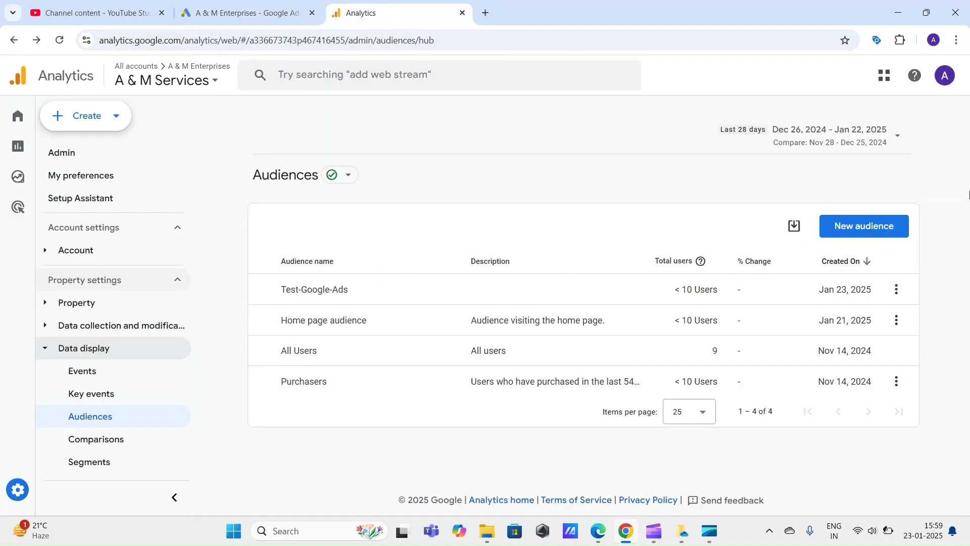
left_click(868, 226)
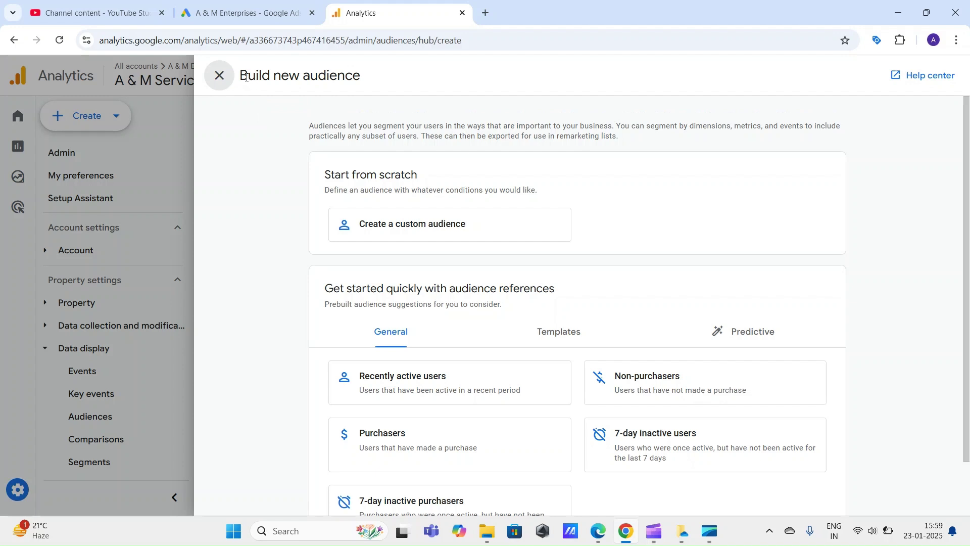
left_click_drag(246, 76, 369, 102)
left_click(887, 242)
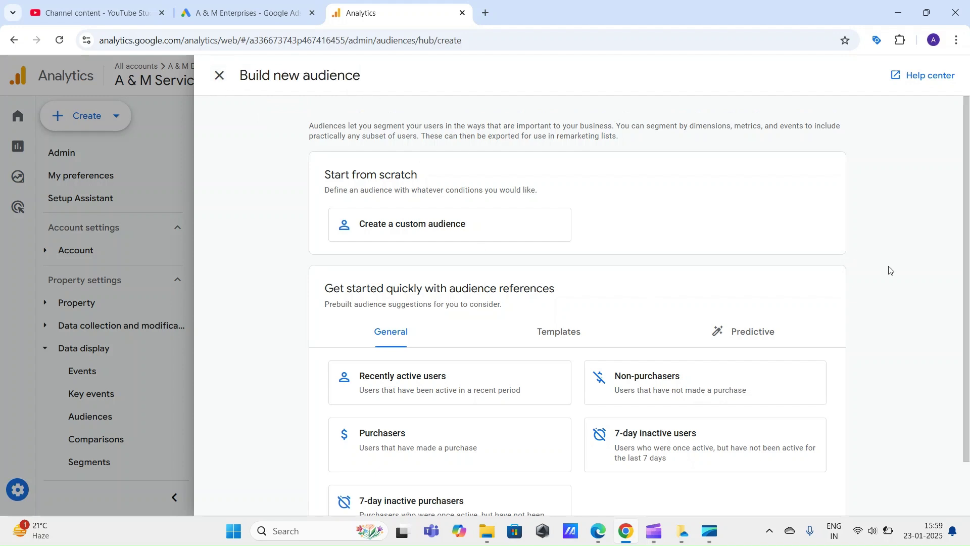
scroll(895, 283, "down", 1)
scroll(895, 286, "up", 1)
left_click(242, 13)
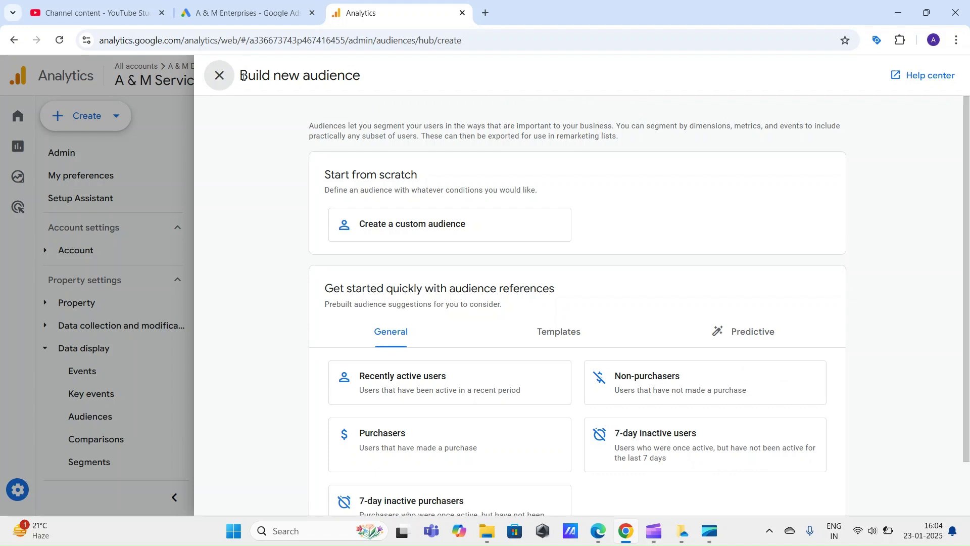
left_click_drag(243, 76, 375, 82)
left_click(714, 191)
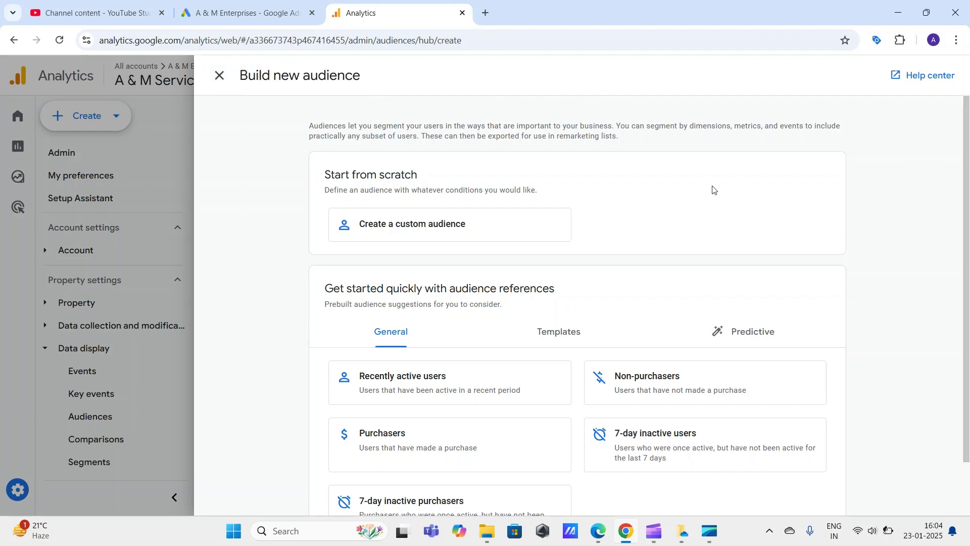
scroll(739, 216, "down", 1)
scroll(854, 317, "up", 1)
Switch to Google Ads and examine its Build new audience page, comparing the custom audience and prebuilt suggestions with those in Analytics
left_click(279, 3)
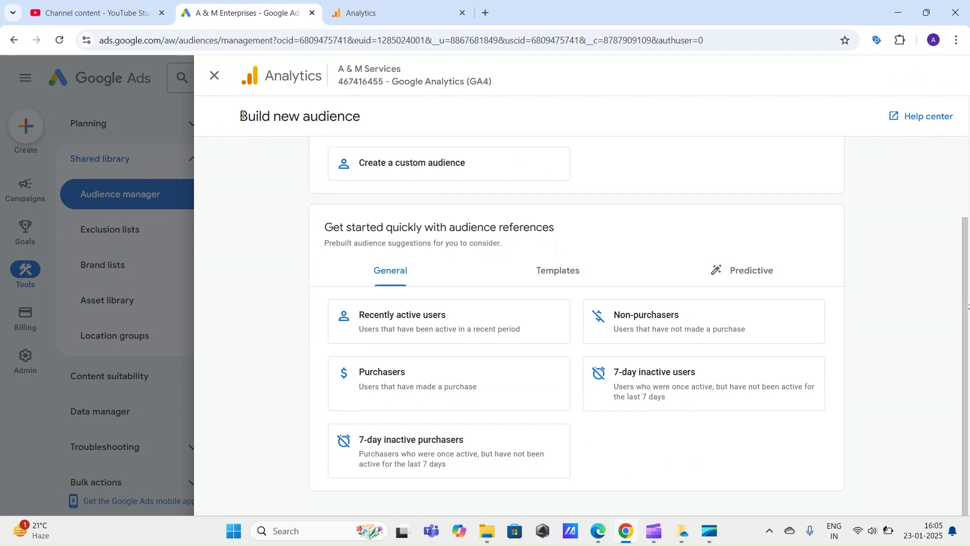
left_click_drag(243, 116, 387, 117)
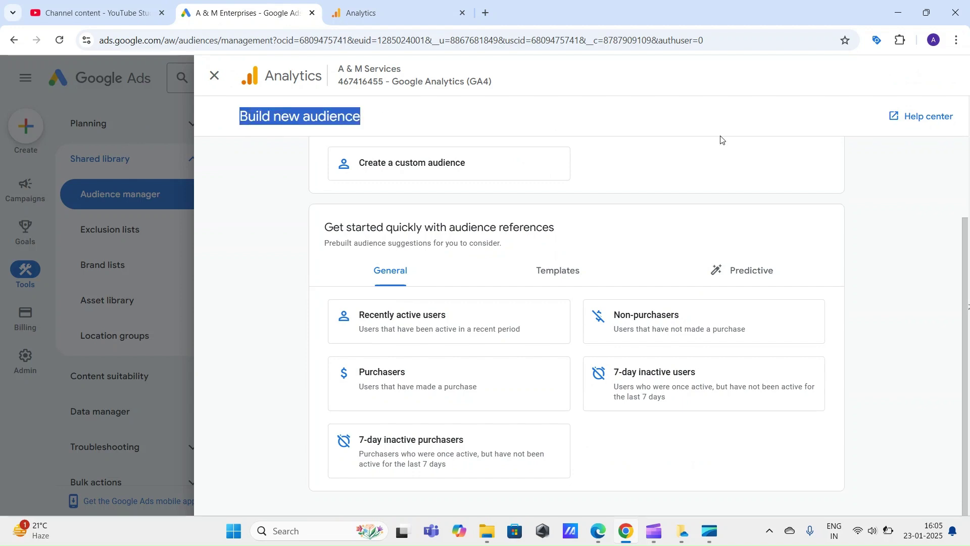
left_click(969, 264)
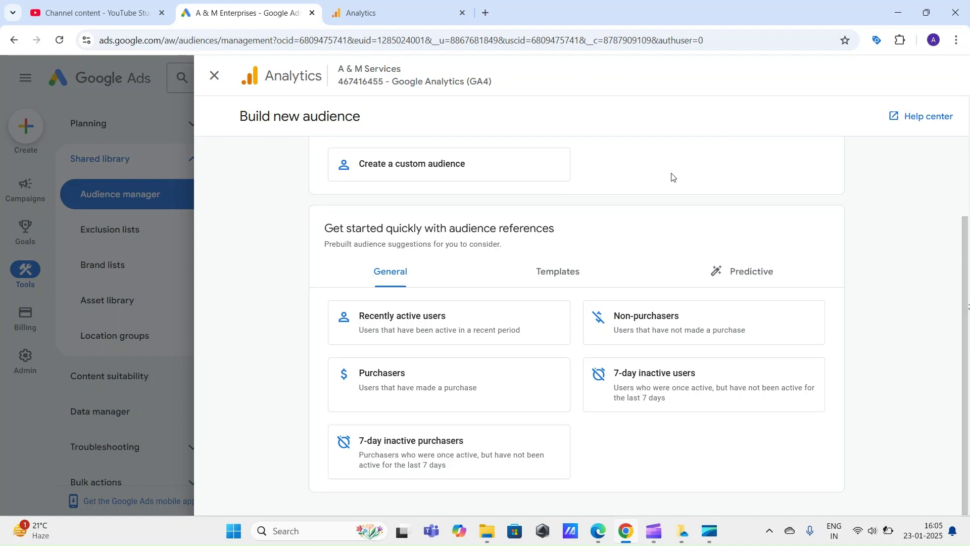
scroll(671, 174, "up", 2)
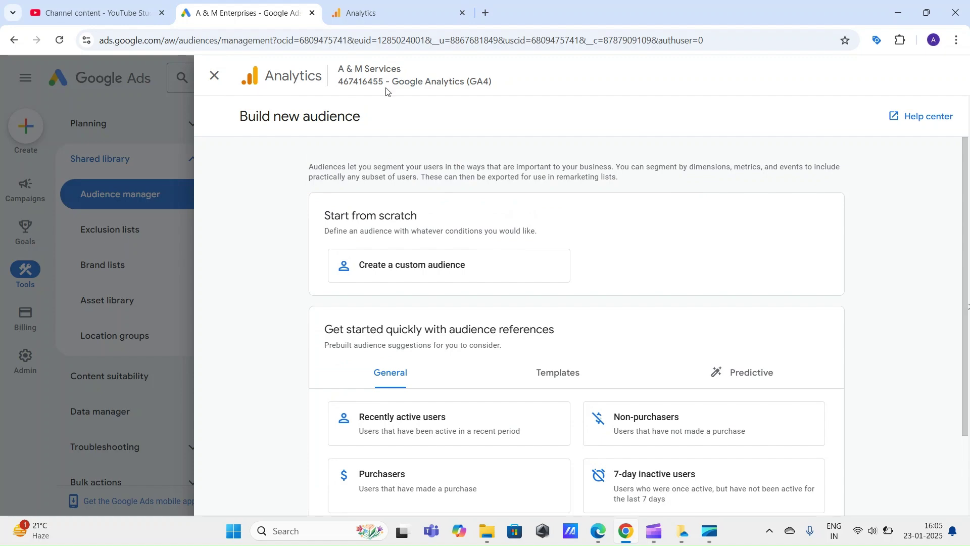
scroll(699, 286, "down", 2)
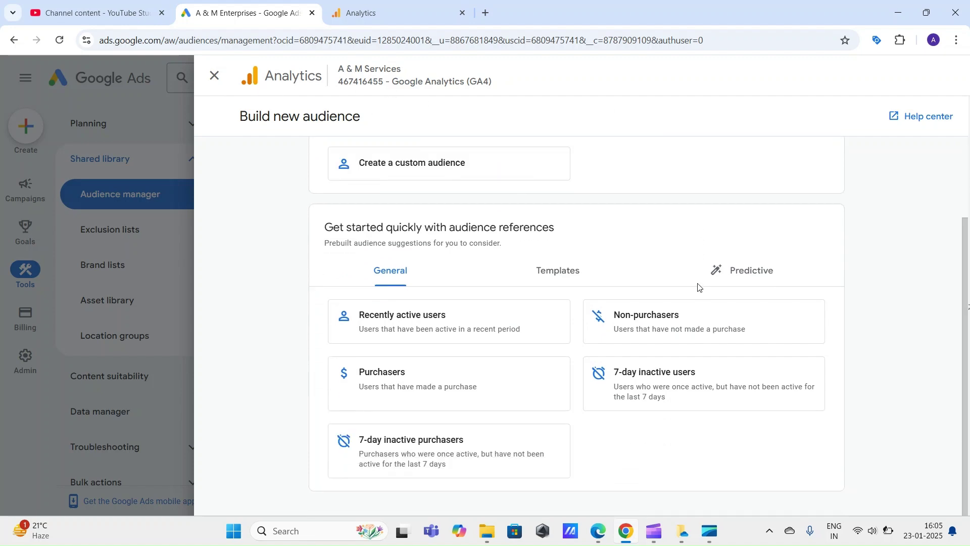
scroll(654, 452, "up", 2)
scroll(471, 234, "up", 3)
left_click_drag(641, 185, 288, 167)
left_click(281, 168)
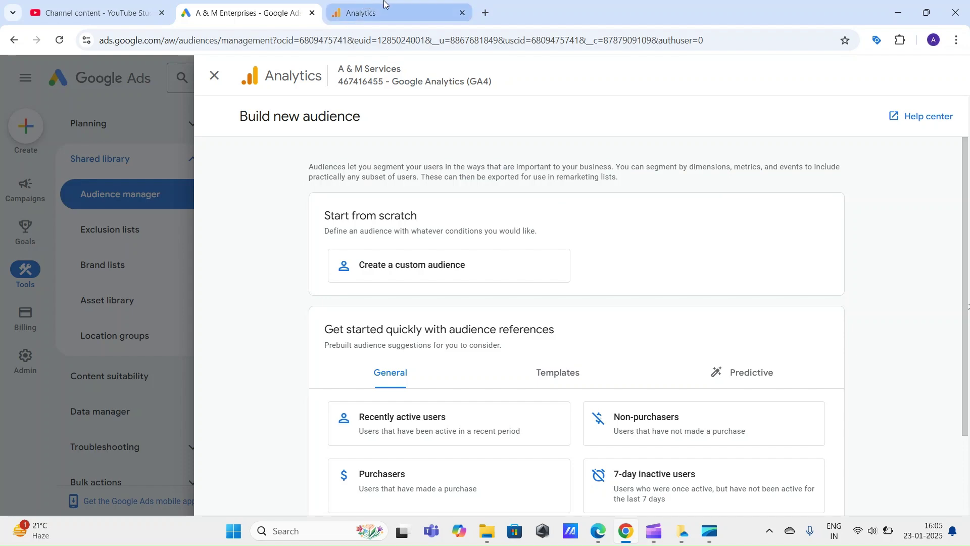
Switch back to Google Analytics and close the new audience builder to return to the Audiences list
left_click(364, 5)
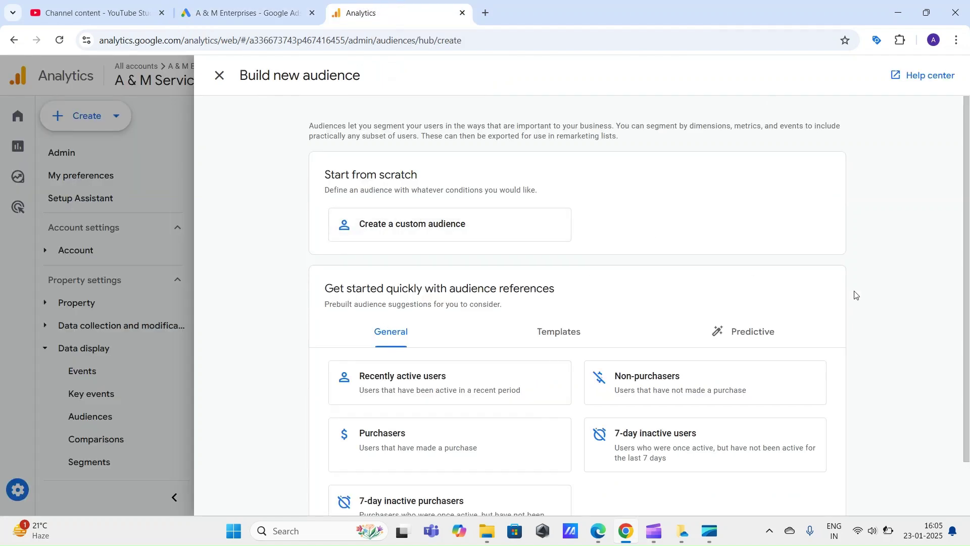
left_click(219, 76)
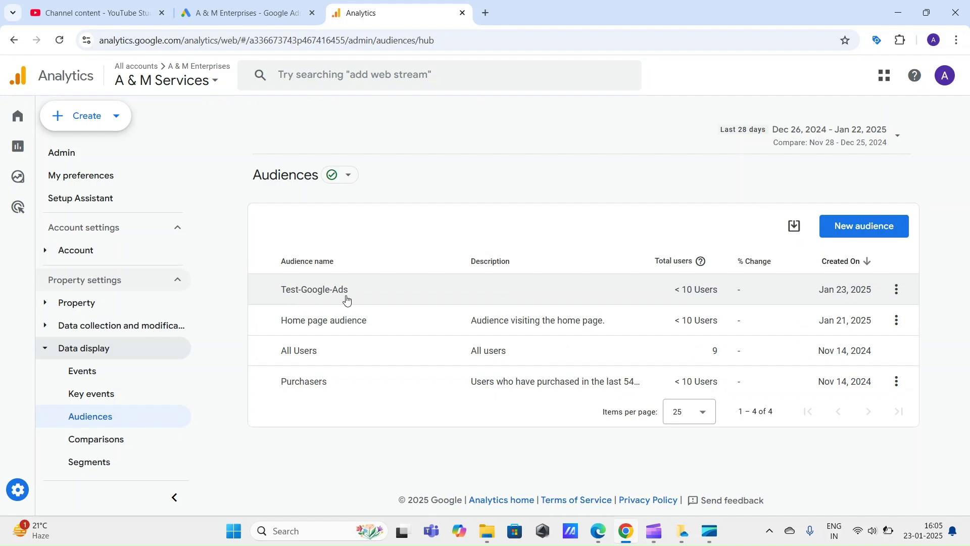
Review the Test-Google-Ads entry in the Analytics Audiences list, then reopen the new audience builder and examine its starting options
left_click_drag(273, 293, 348, 298)
left_click(270, 301)
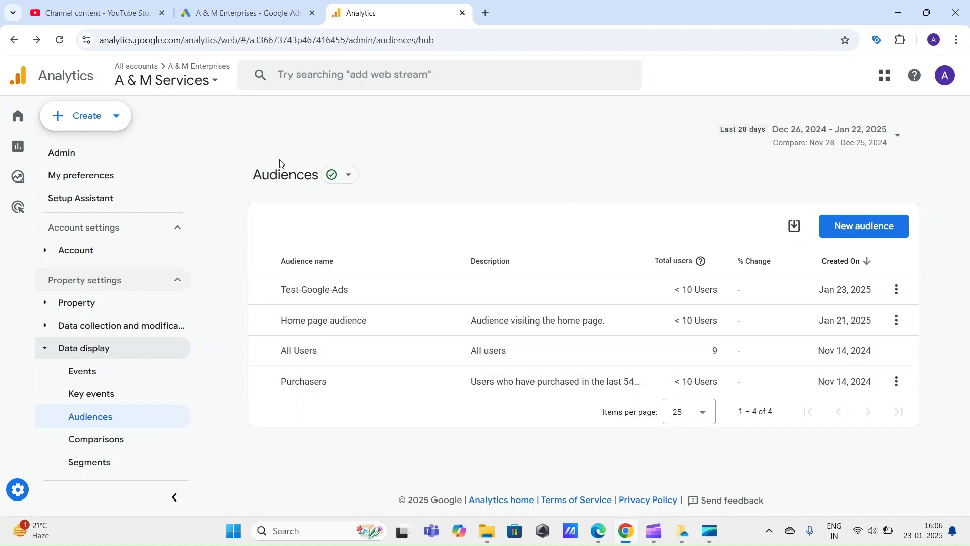
left_click(881, 233)
scroll(818, 299, "down", 1)
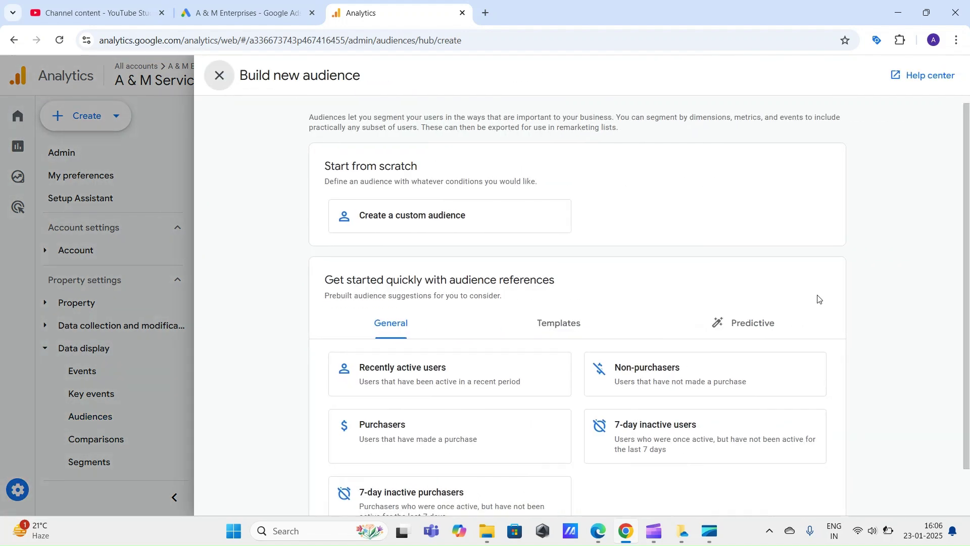
scroll(817, 299, "up", 1)
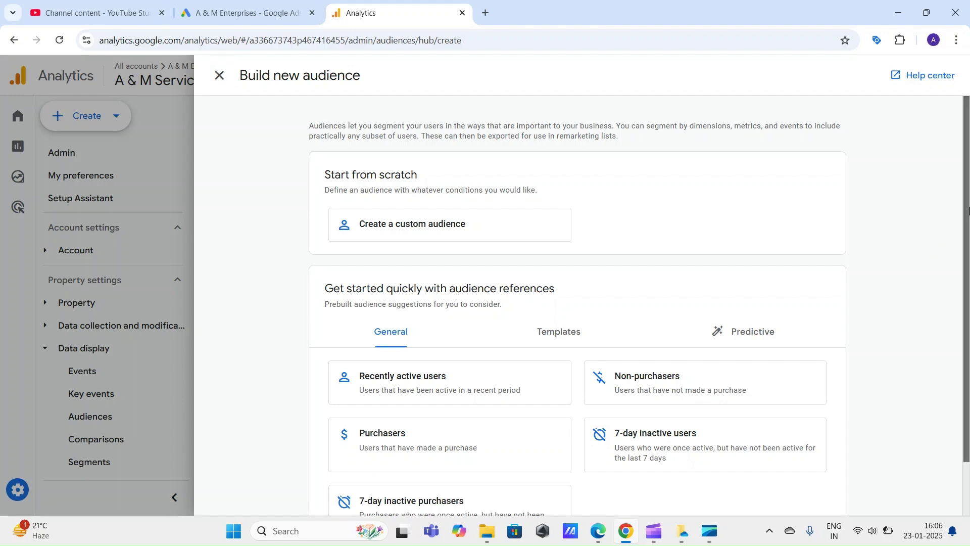
scroll(968, 302, "down", 1)
scroll(449, 171, "up", 1)
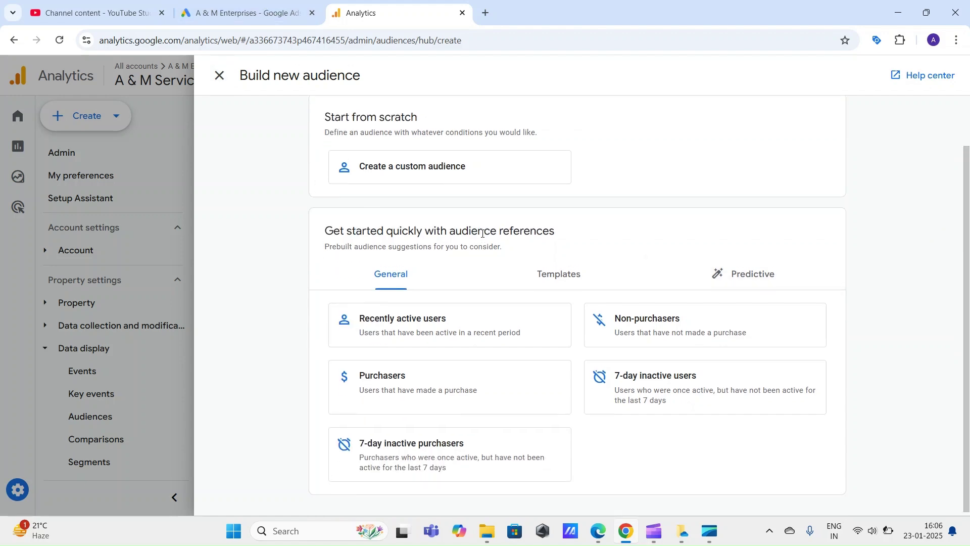
Switch to Google Ads and examine the Start from scratch section and the General prebuilt suggestions on the Build new audience page
left_click(277, 8)
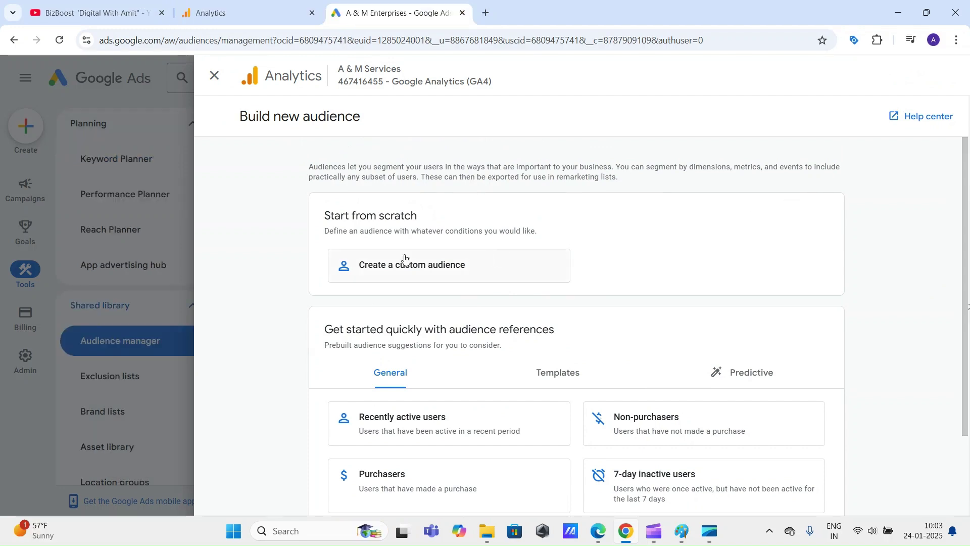
left_click_drag(324, 217, 423, 220)
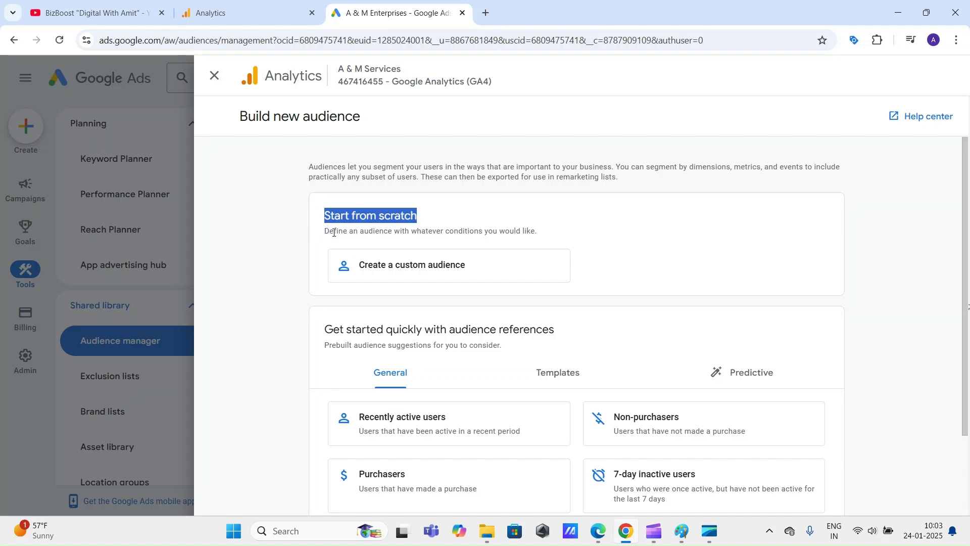
left_click_drag(325, 234, 466, 236)
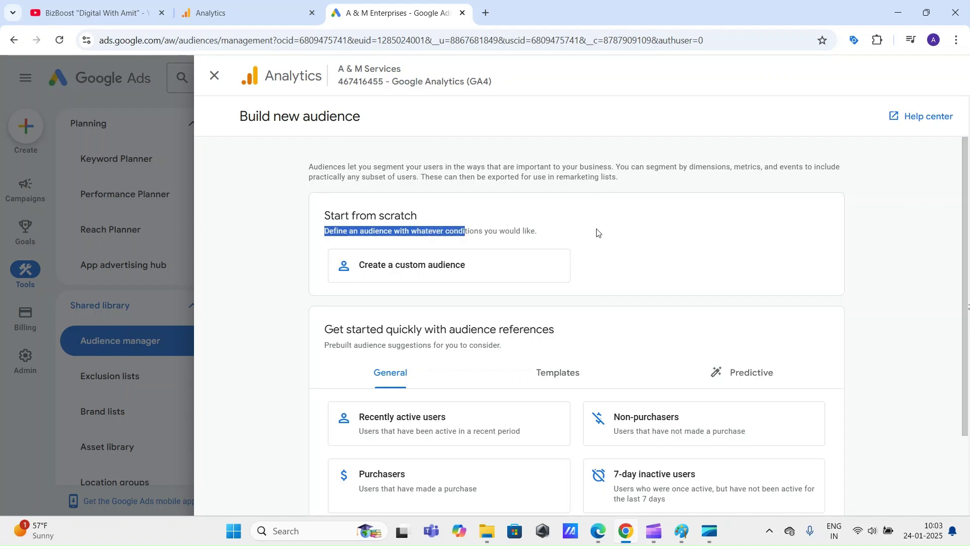
left_click(577, 239)
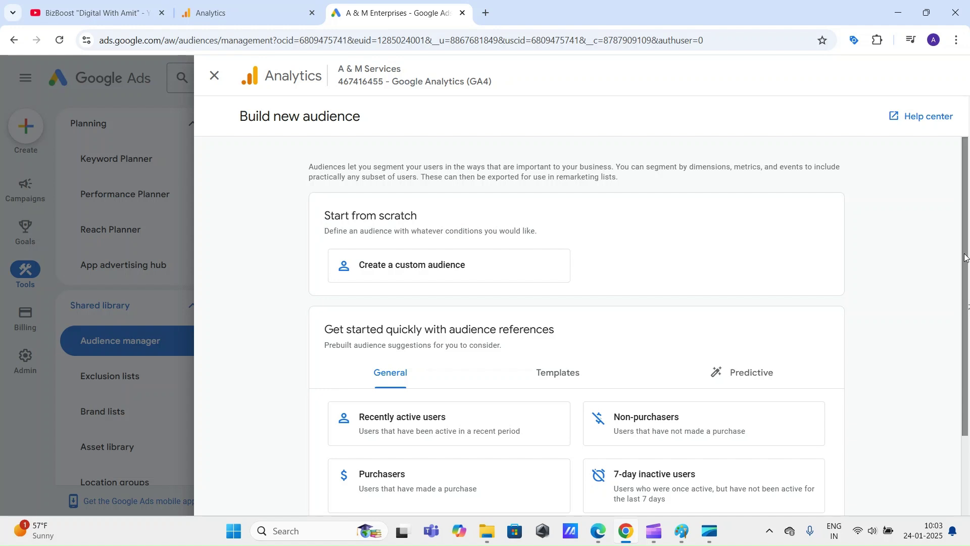
scroll(966, 257, "down", 2)
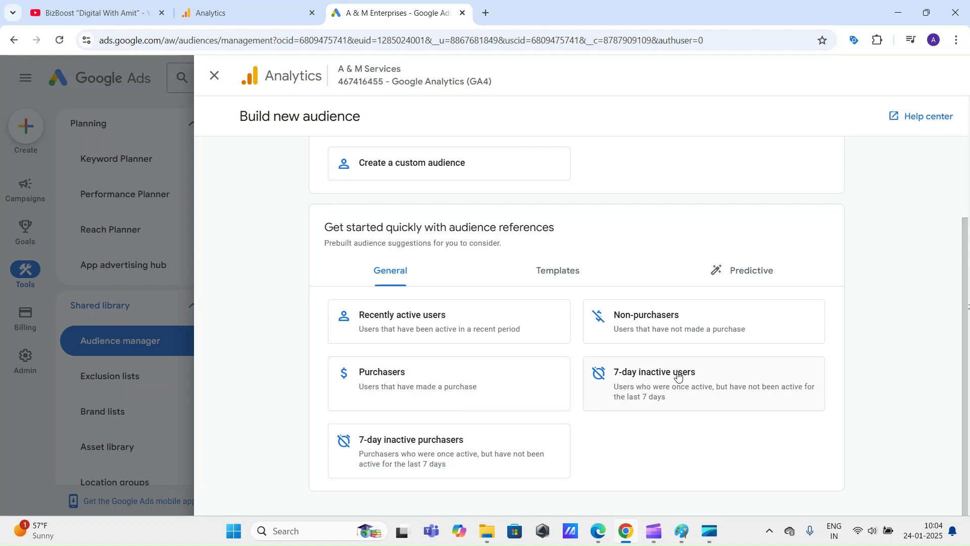
Examine the Templates and Predictive audience suggestions, including the explanation of how predictive audiences are built
left_click(557, 275)
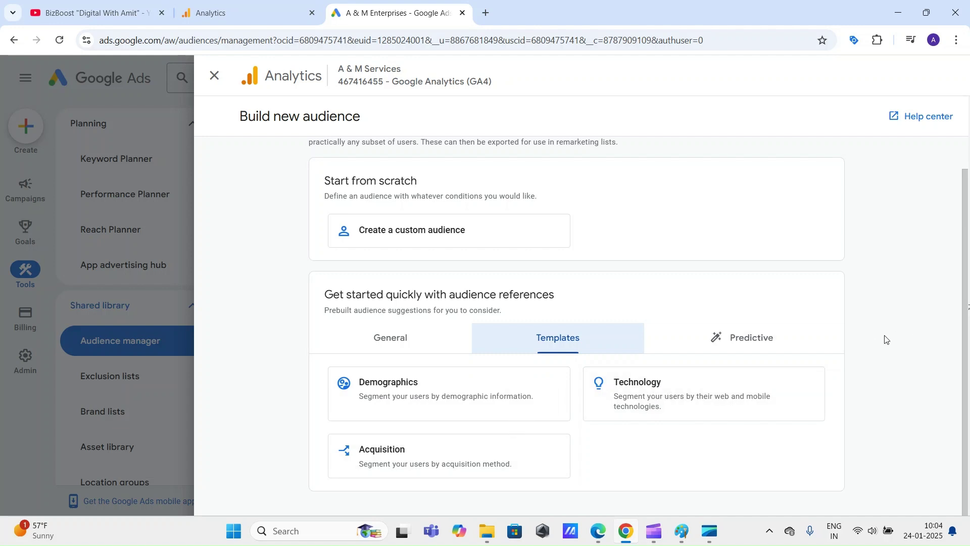
left_click(738, 338)
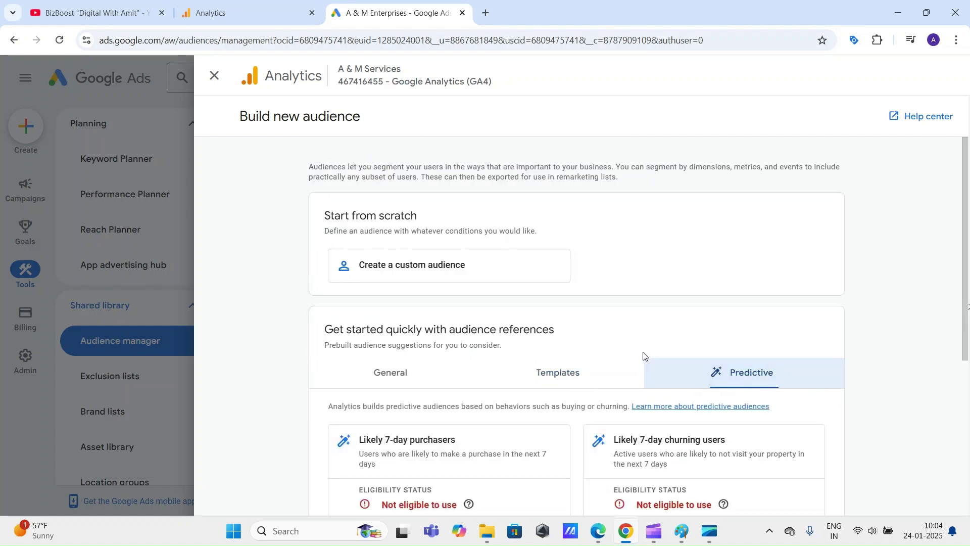
left_click_drag(966, 286, 969, 362)
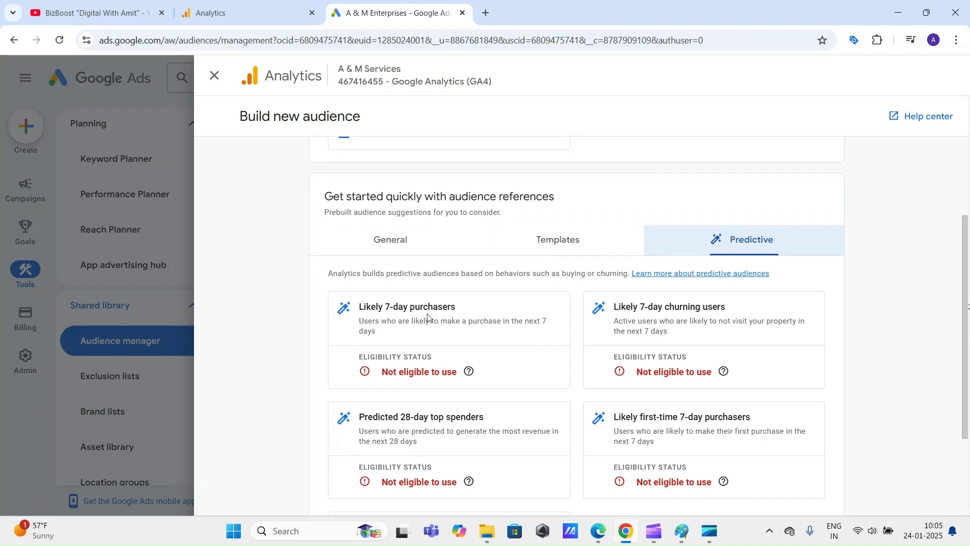
triple_click(398, 284)
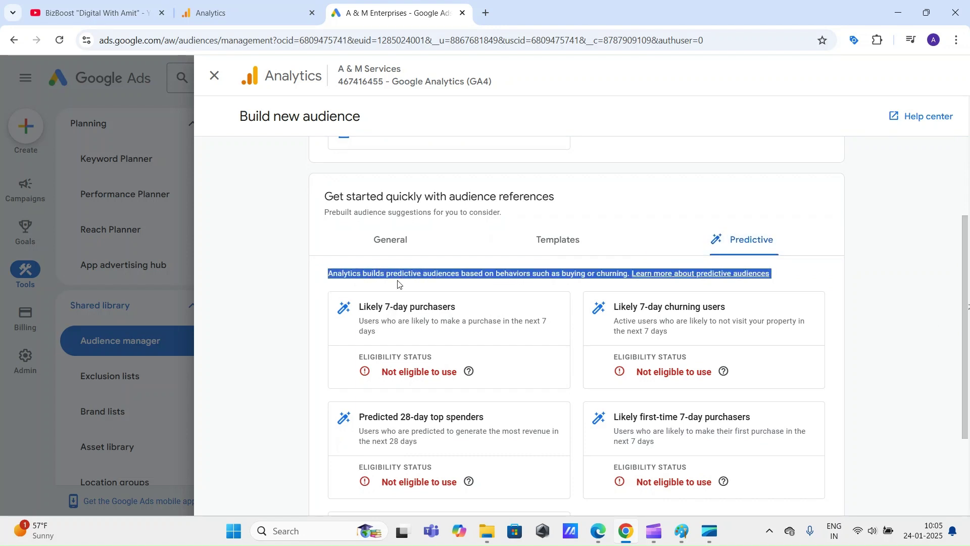
left_click(939, 294)
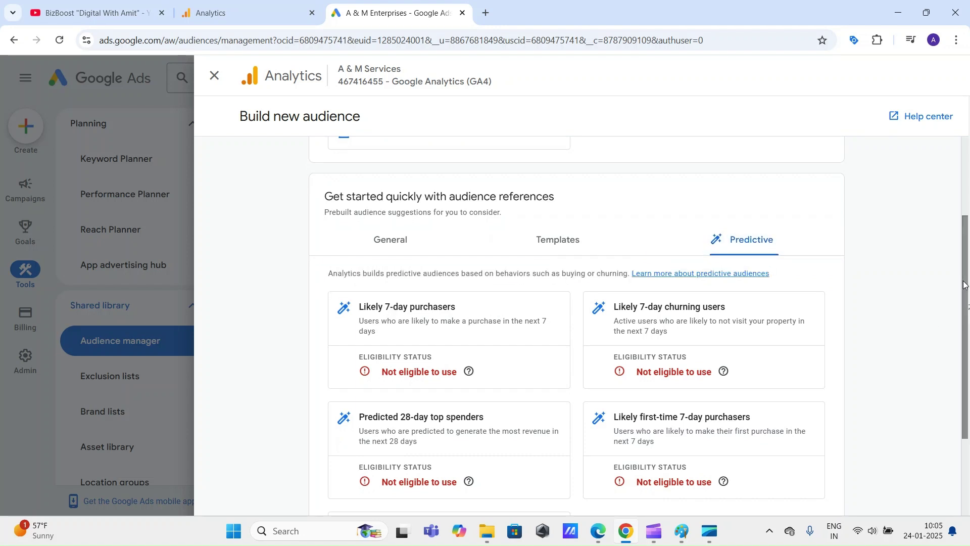
left_click_drag(967, 286, 969, 255)
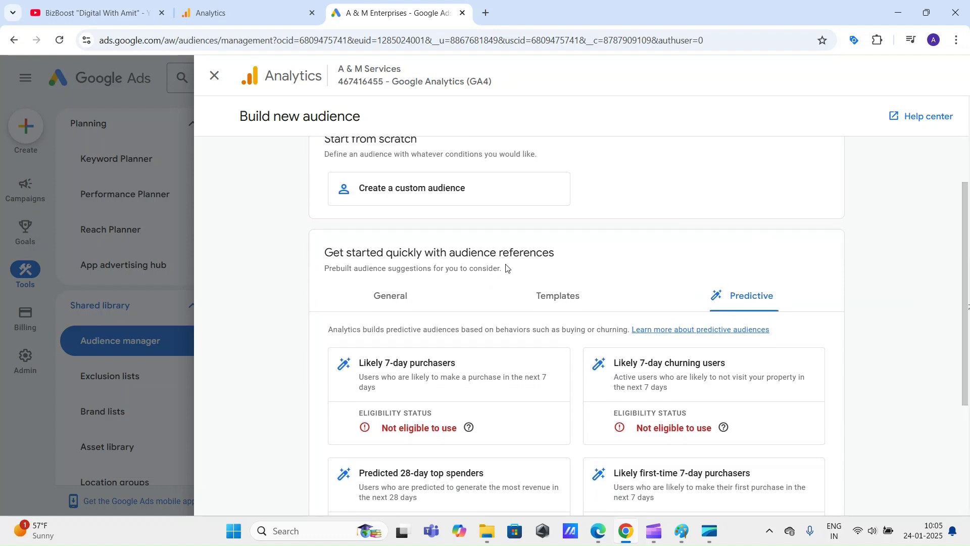
left_click_drag(329, 249, 550, 263)
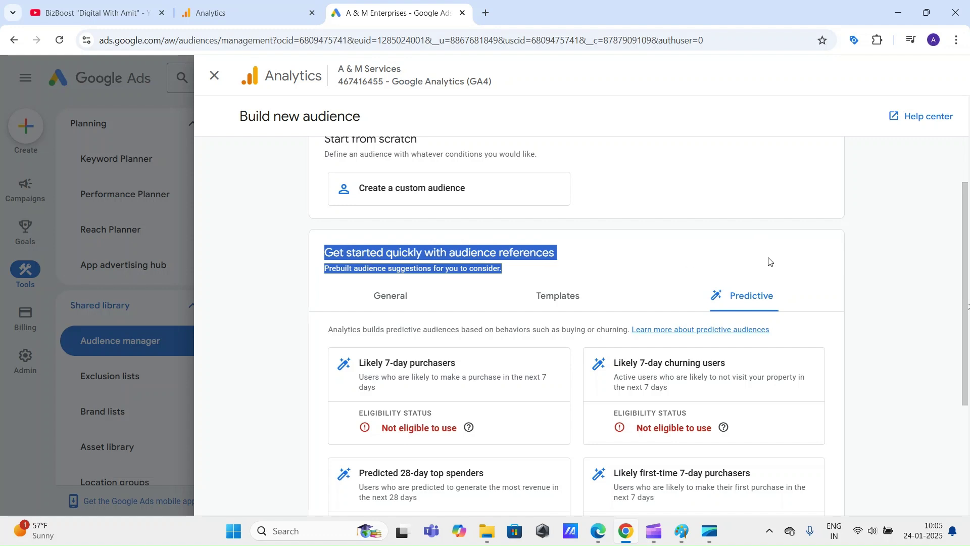
left_click(901, 270)
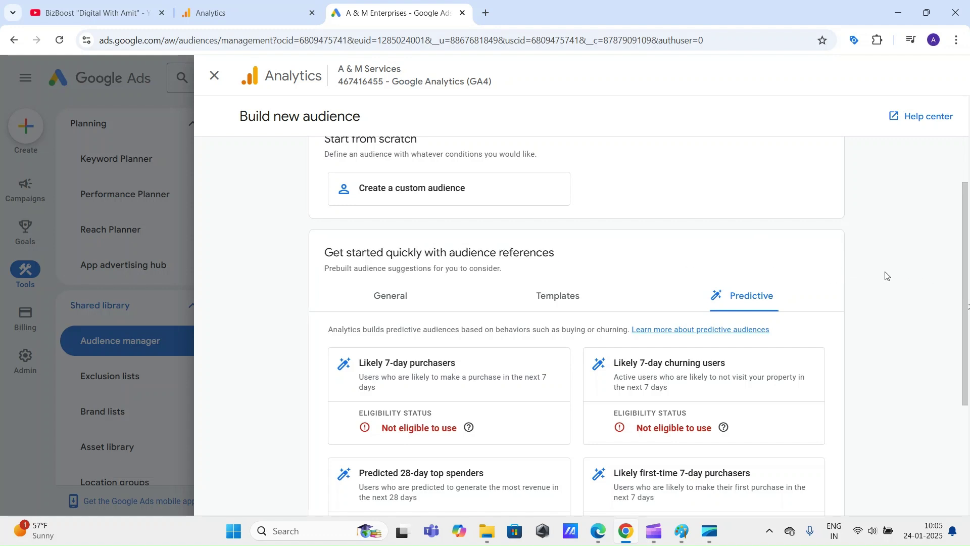
Start a custom audience named google-analytics-remarketing-list-for-ads with the description "GA4 Audience for google ads. Remarketing list that will reflect in GA4."
left_click_drag(966, 271, 969, 218)
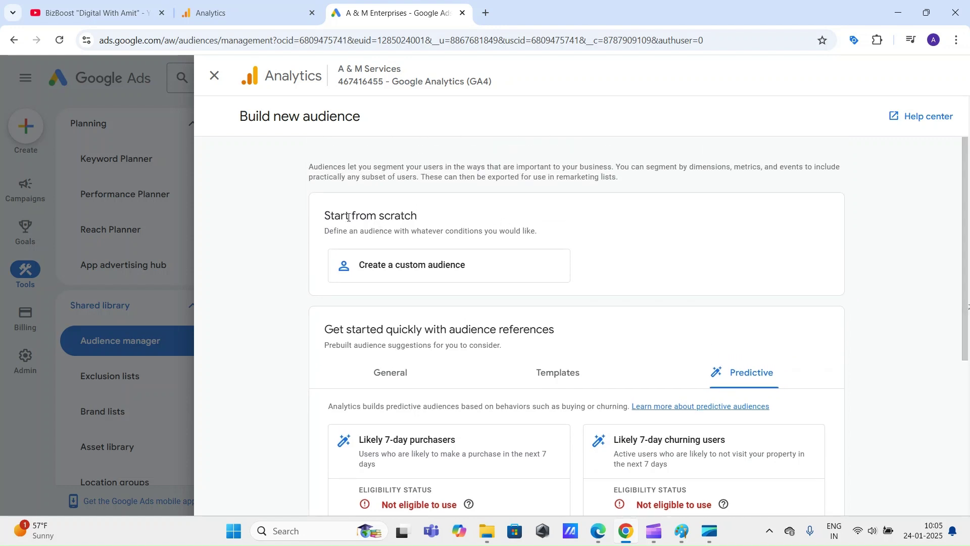
left_click_drag(327, 216, 418, 214)
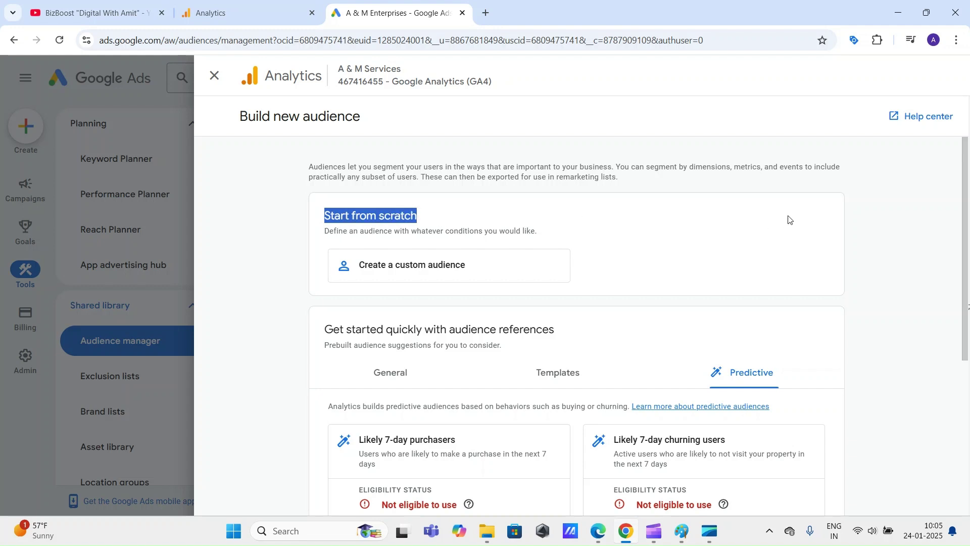
left_click(906, 252)
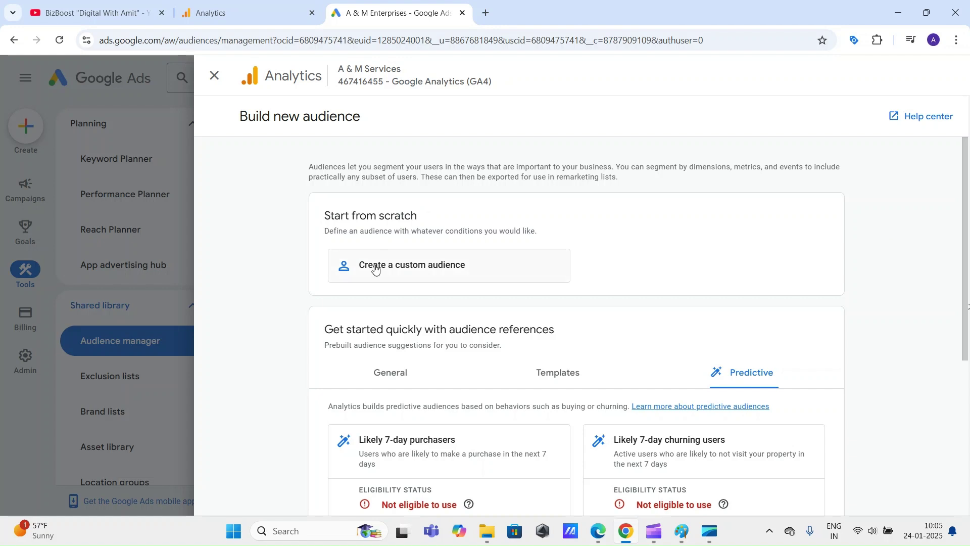
left_click(419, 268)
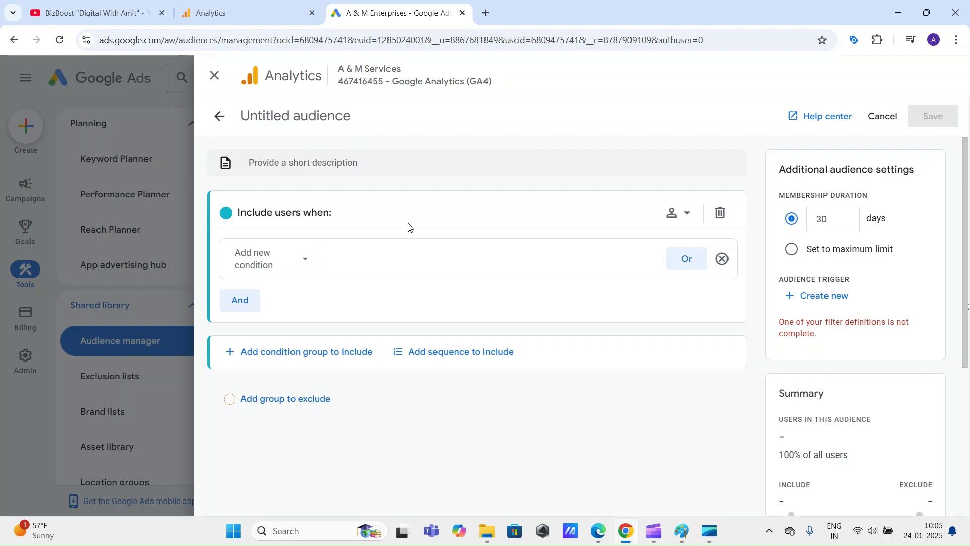
left_click(338, 112)
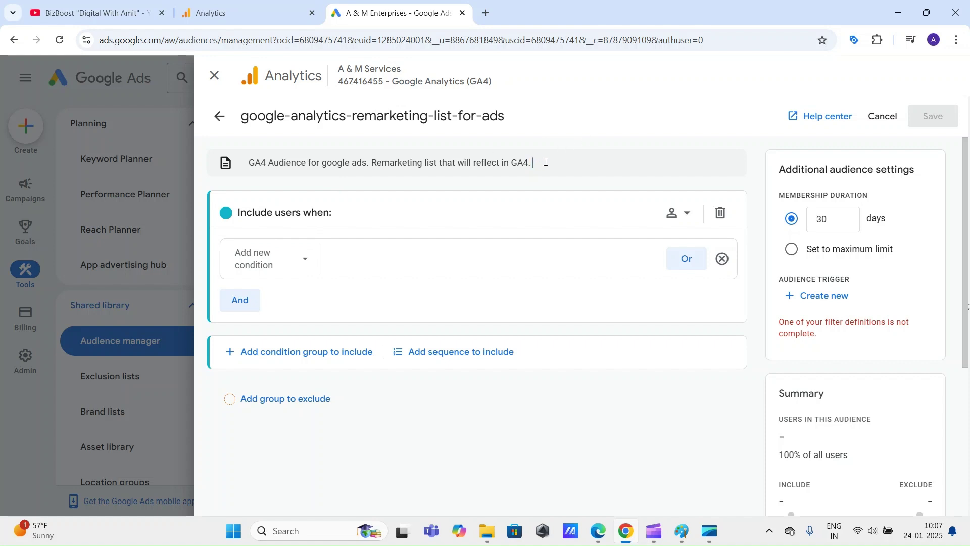
left_click_drag(546, 161, 434, 165)
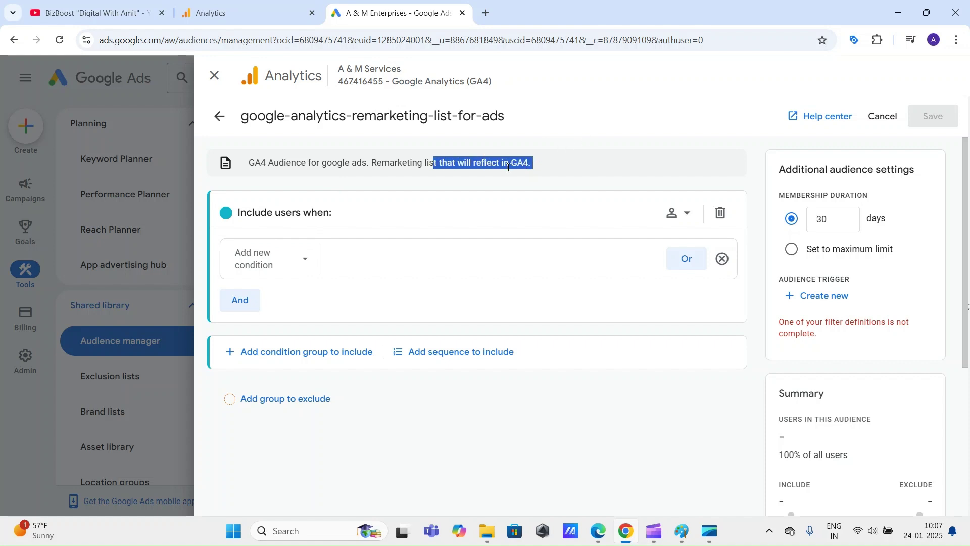
left_click(211, 183)
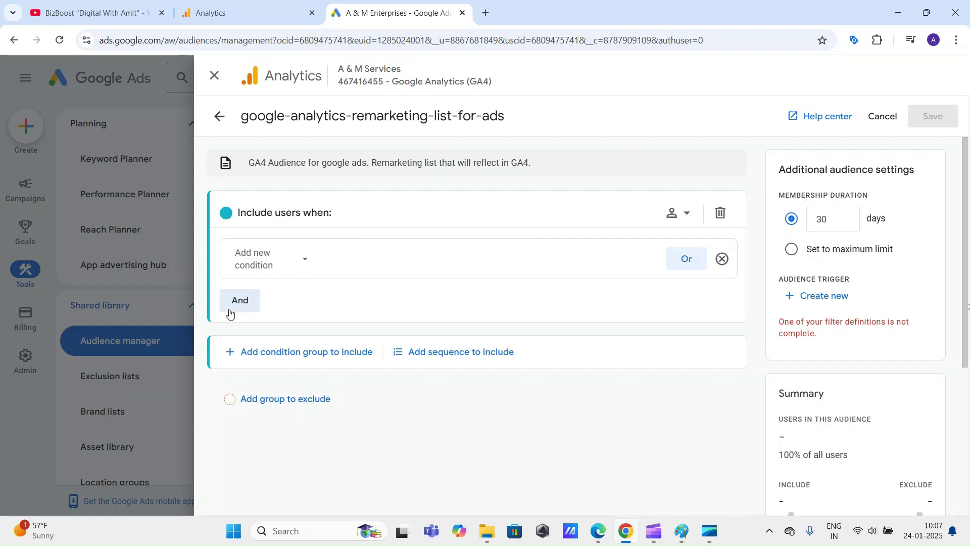
Add an include condition based on the Page / screen dimension "Page path + query string and screen class"
left_click(285, 260)
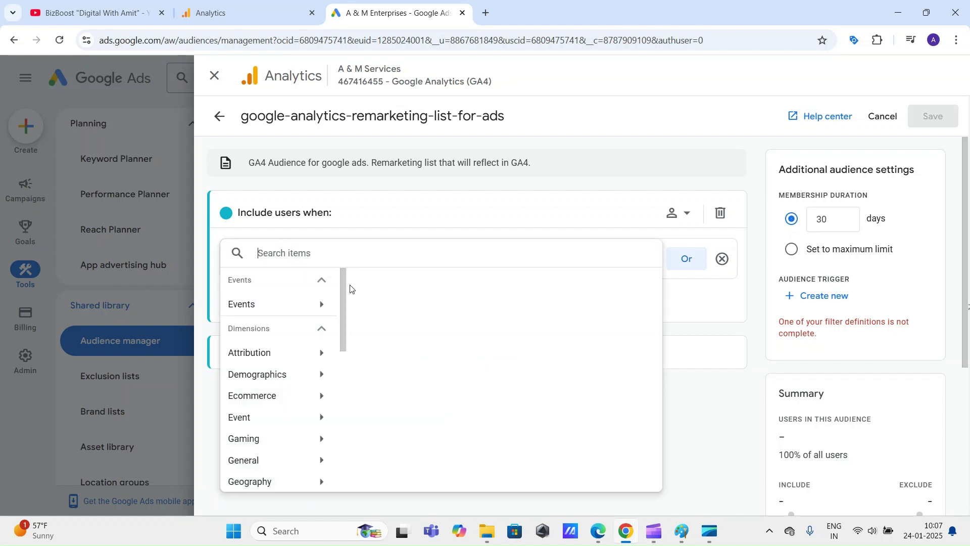
left_click_drag(343, 281, 343, 338)
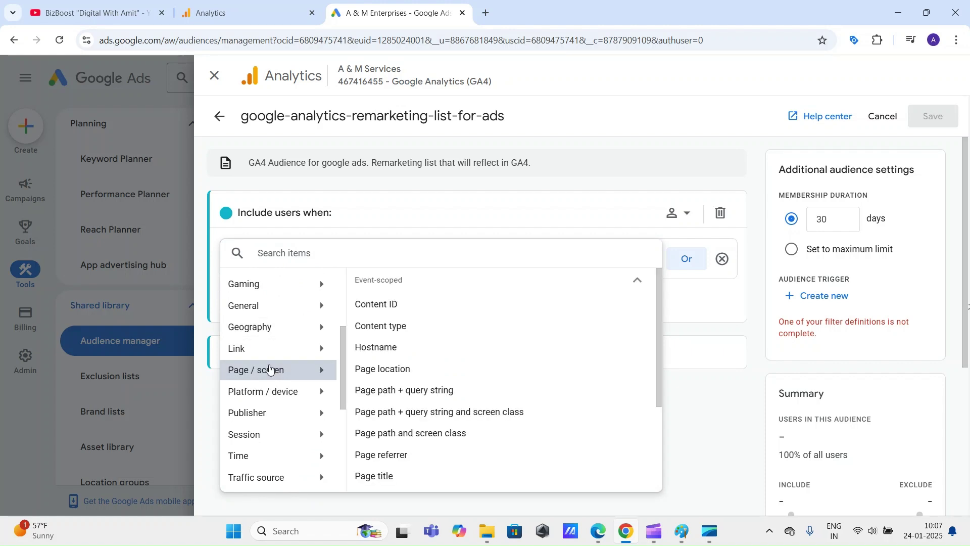
left_click(400, 413)
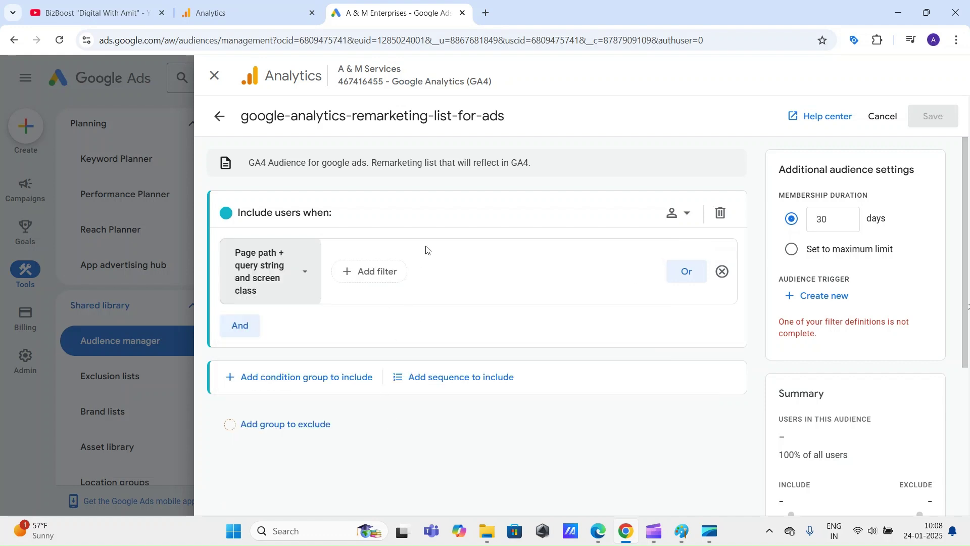
Filter the condition to paths containing /housekeeping-services-for-companies-a-key-to-productivity-and-workplace-well-being/ at any point in time, and apply it
left_click(387, 270)
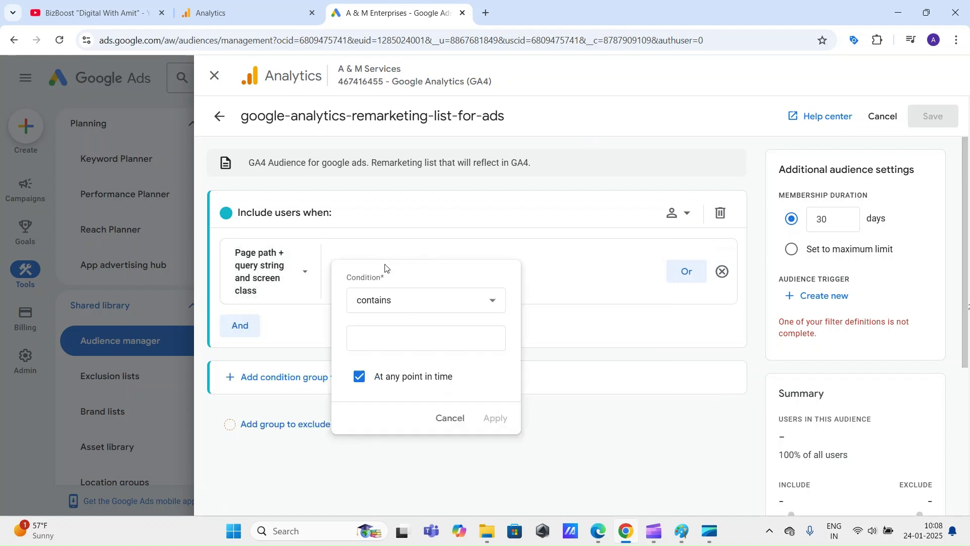
left_click(397, 342)
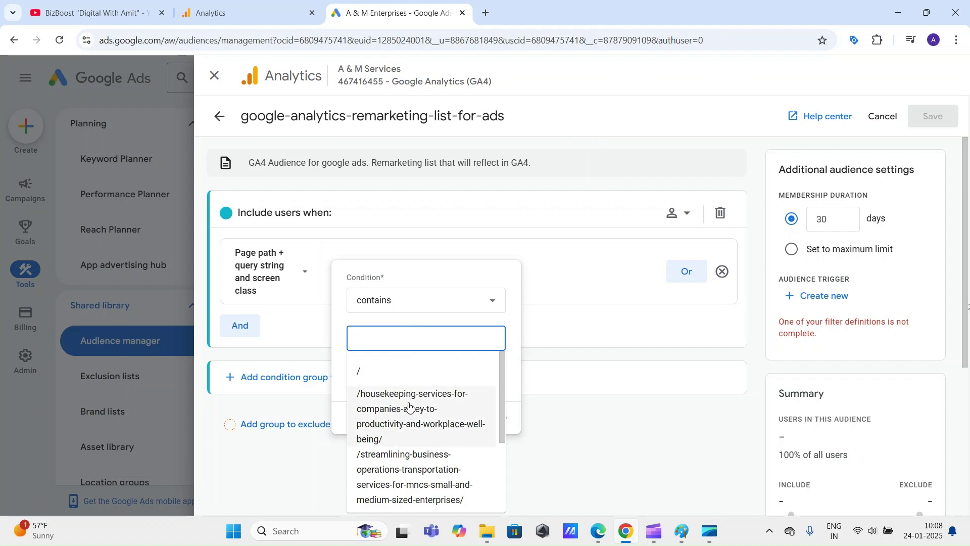
left_click(396, 417)
left_click(392, 417)
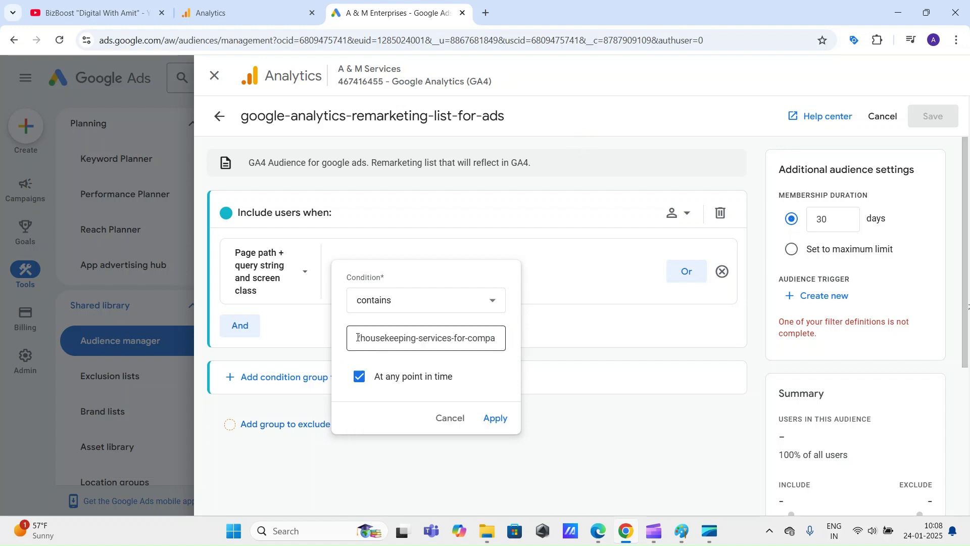
left_click(411, 336)
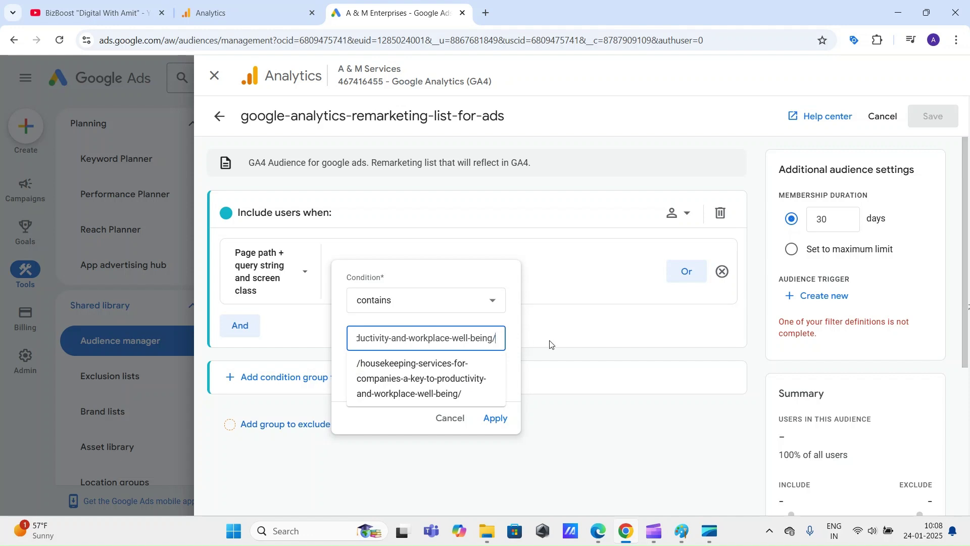
left_click(498, 273)
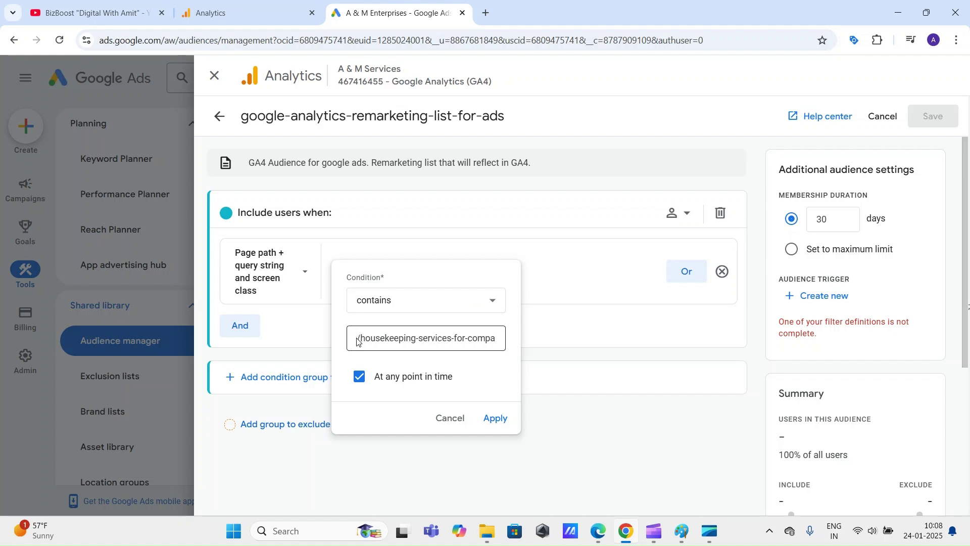
left_click_drag(358, 337, 501, 329)
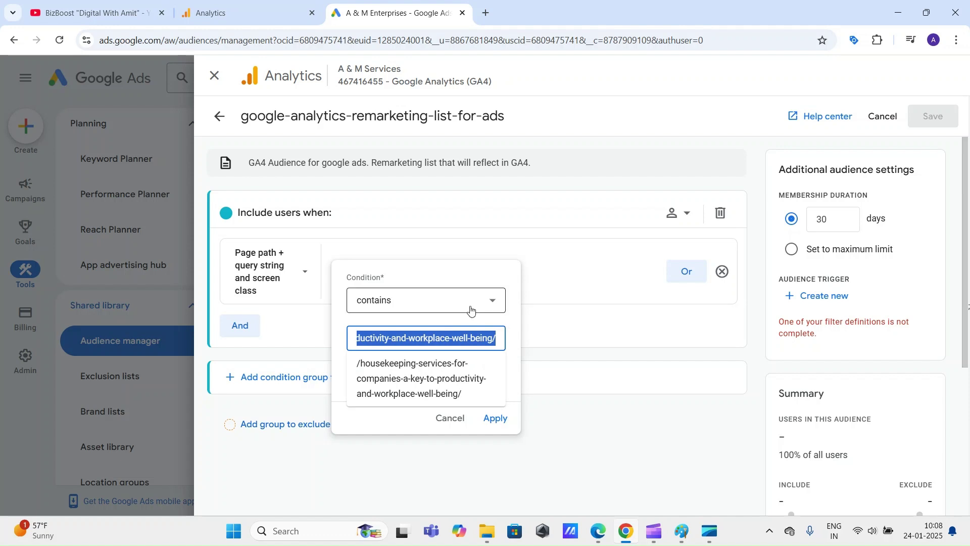
left_click(440, 274)
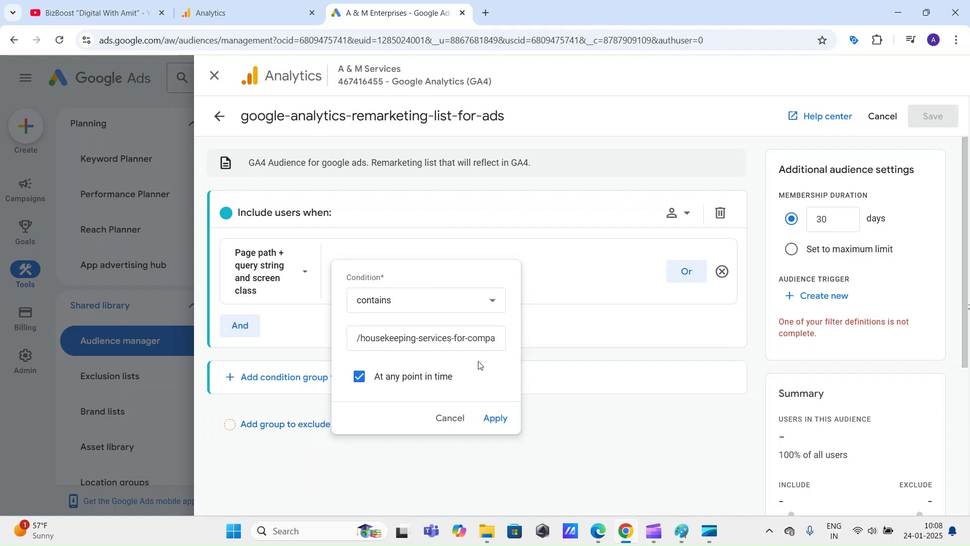
left_click(500, 423)
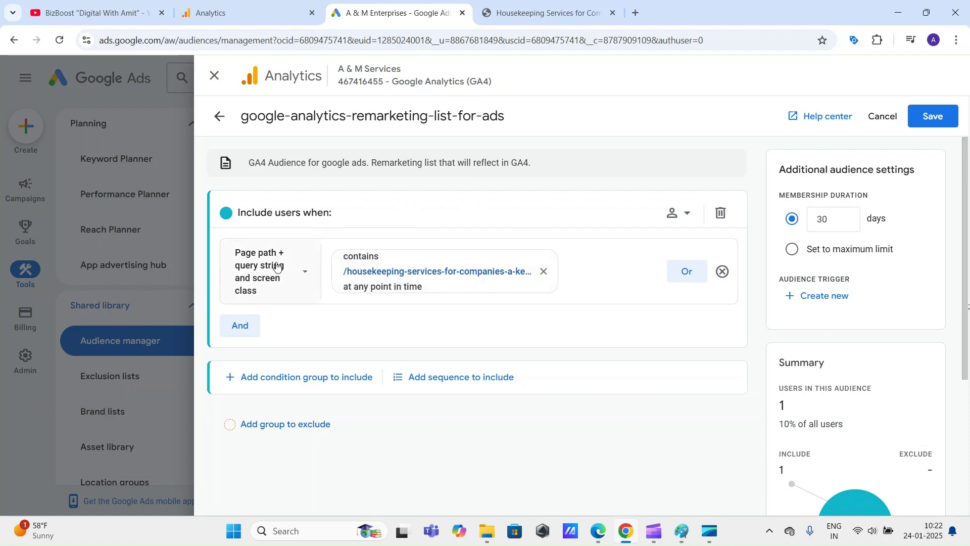
Compare the housekeeping services page's URL in the browser with the page path used in the audience condition
left_click(534, 14)
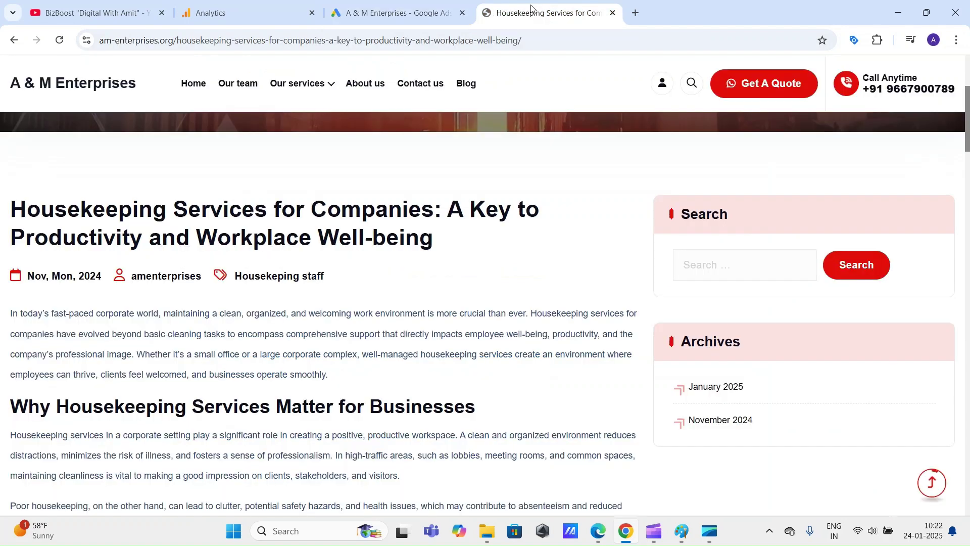
left_click(527, 38)
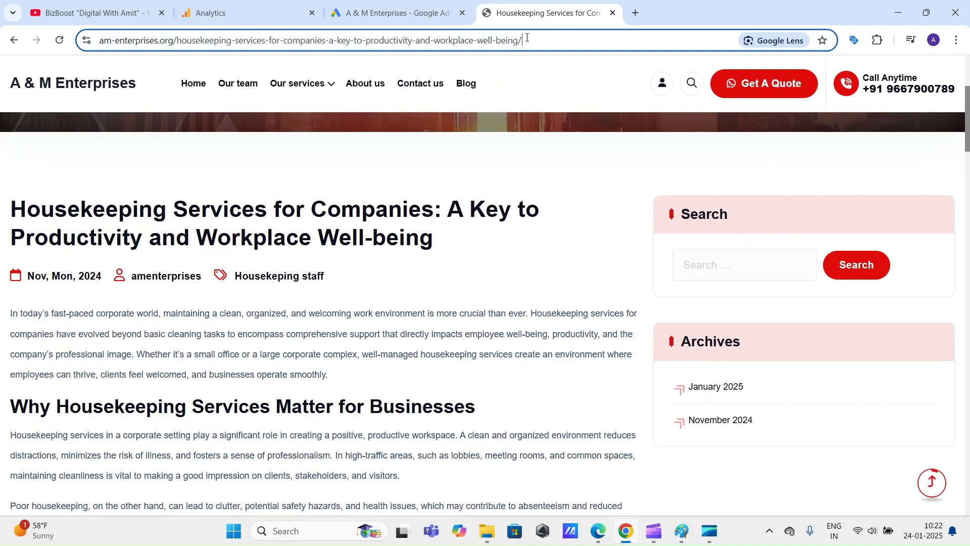
left_click_drag(527, 38, 344, 16)
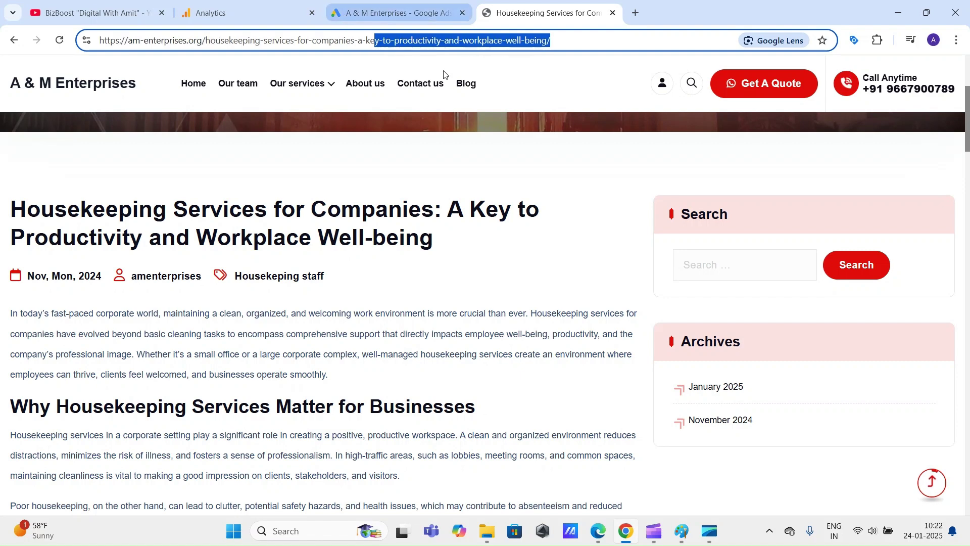
left_click(176, 139)
left_click(374, 13)
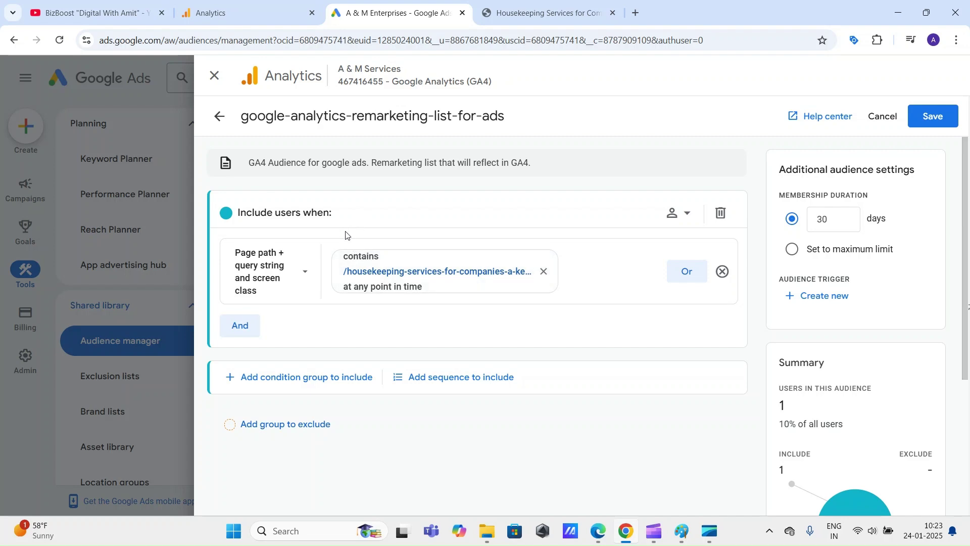
left_click(529, 7)
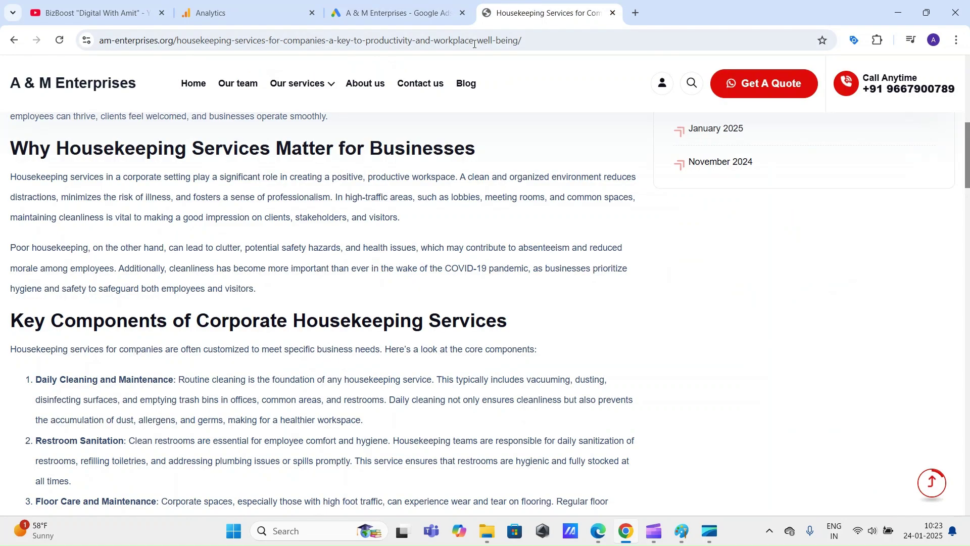
left_click(525, 40)
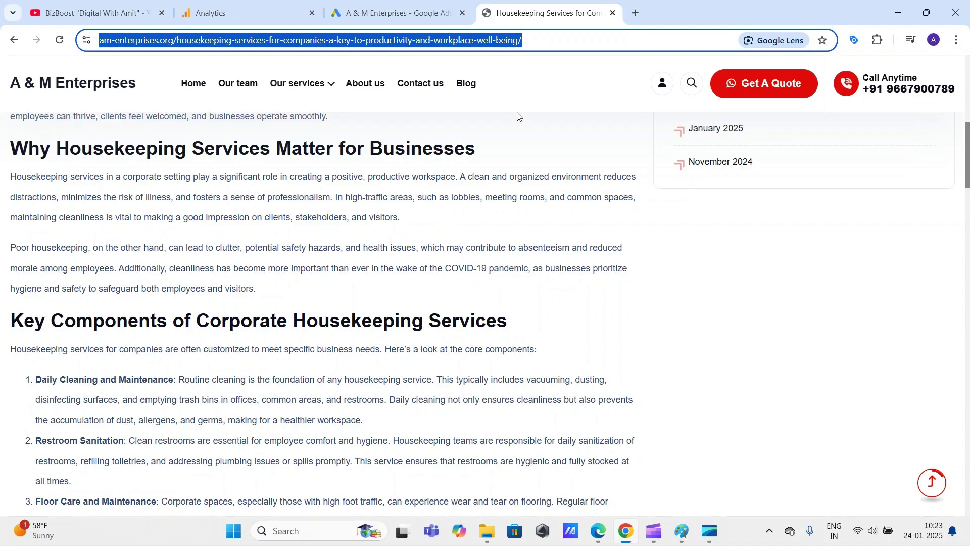
left_click(399, 5)
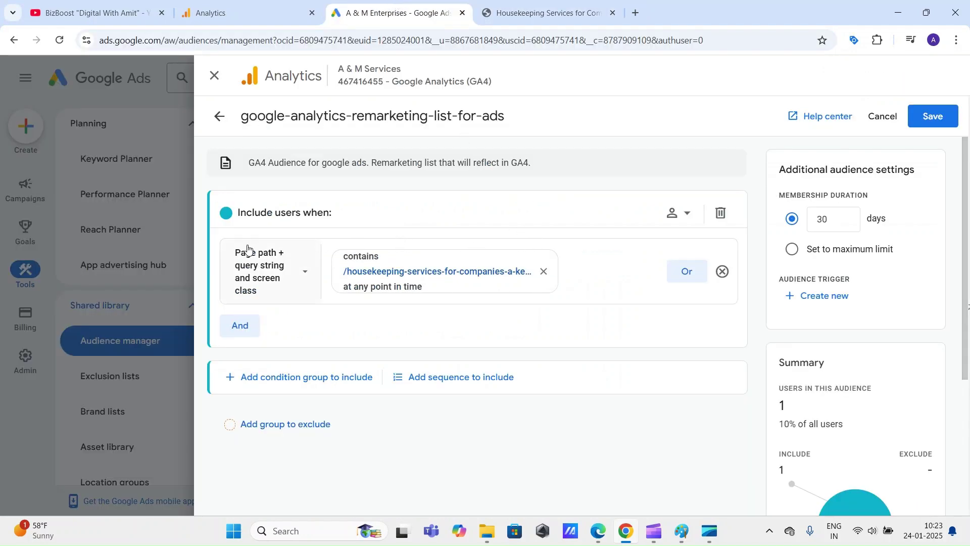
Examine the dimension categories available for the include condition, including the Page / screen options
left_click(301, 278)
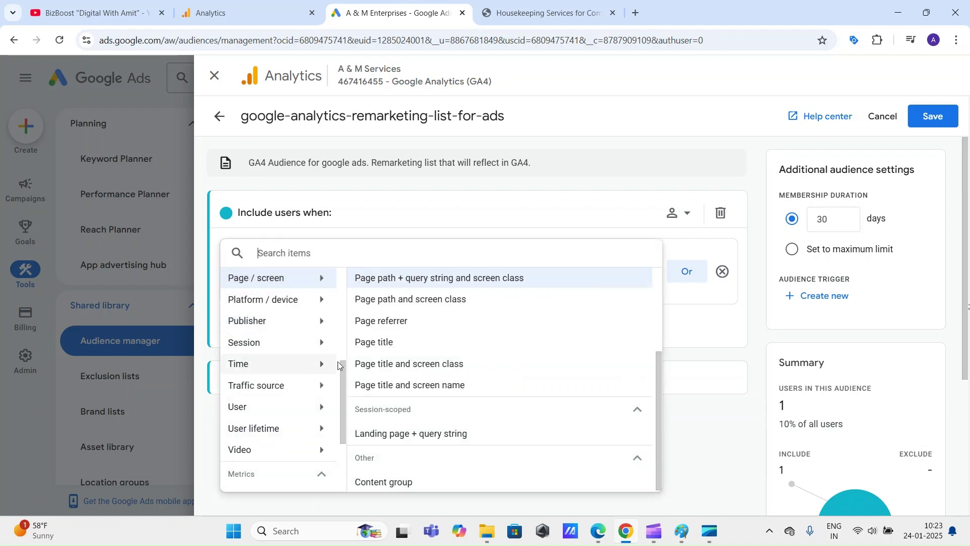
left_click_drag(343, 369, 342, 343)
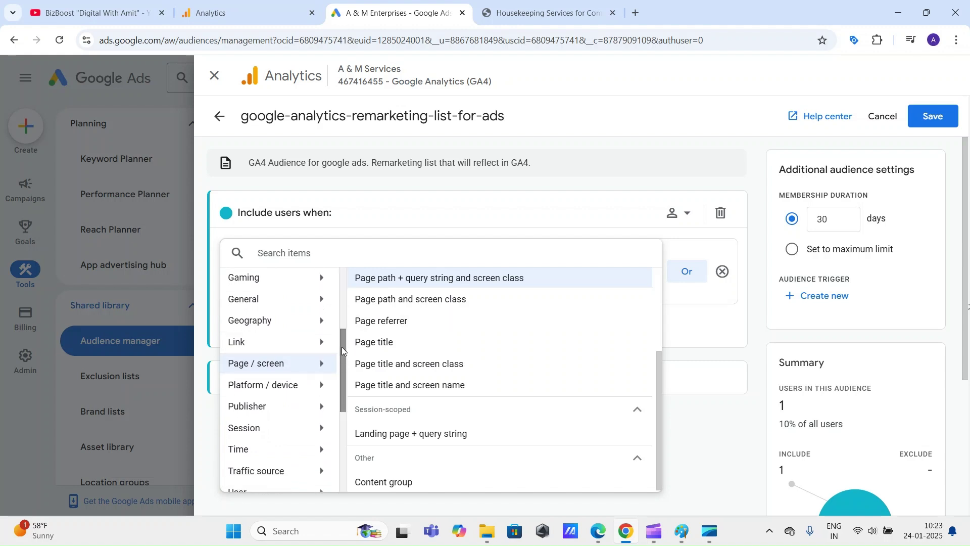
mouse_move(342, 344)
left_mouse_down()
mouse_move(340, 405)
mouse_move(341, 338)
left_mouse_up()
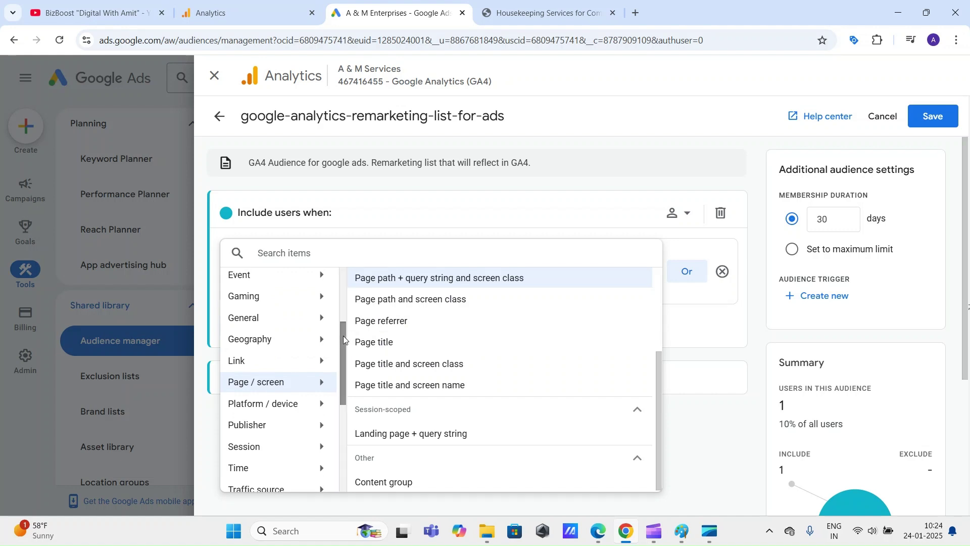
left_click(272, 383)
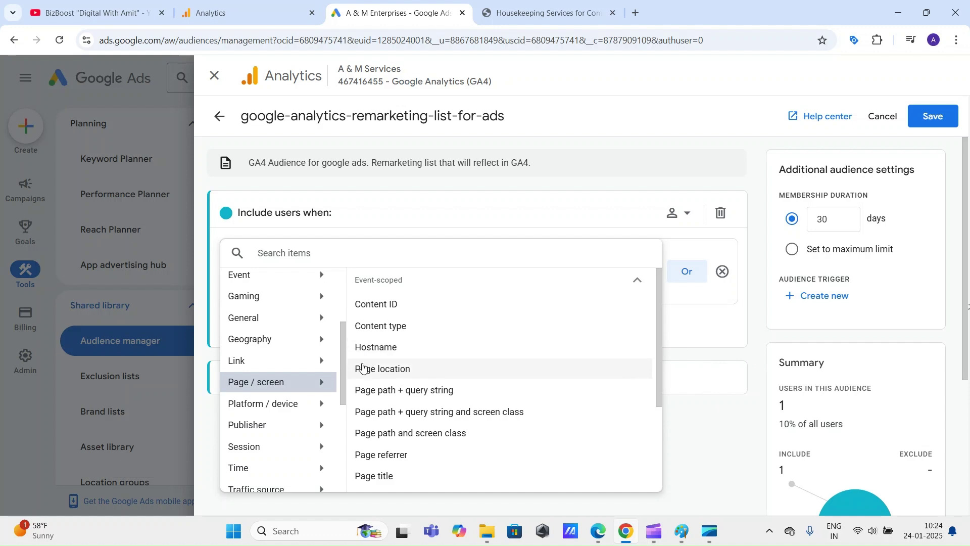
mouse_move(342, 349)
left_mouse_down()
mouse_move(338, 308)
mouse_move(341, 366)
left_mouse_up()
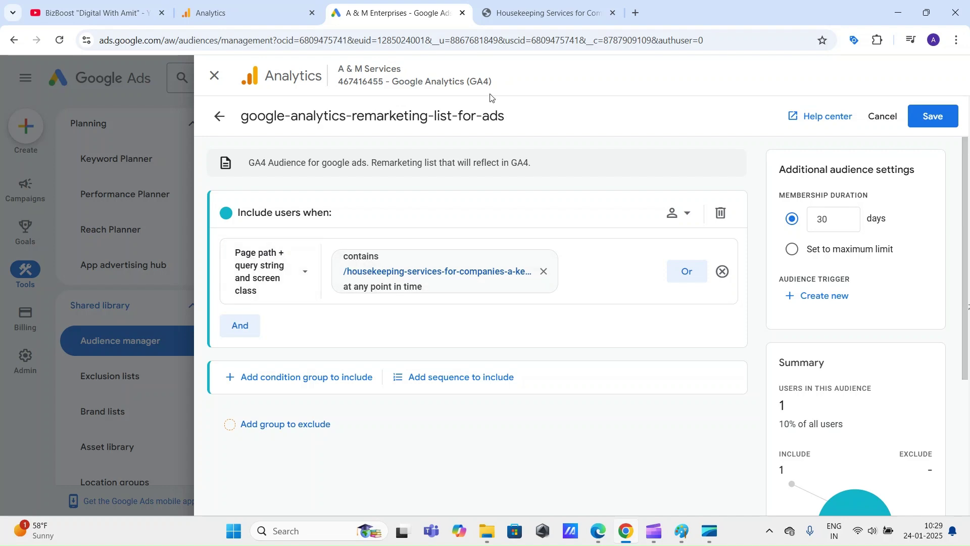
Review the path portion of the housekeeping article's URL and return to the audience builder
left_click(528, 14)
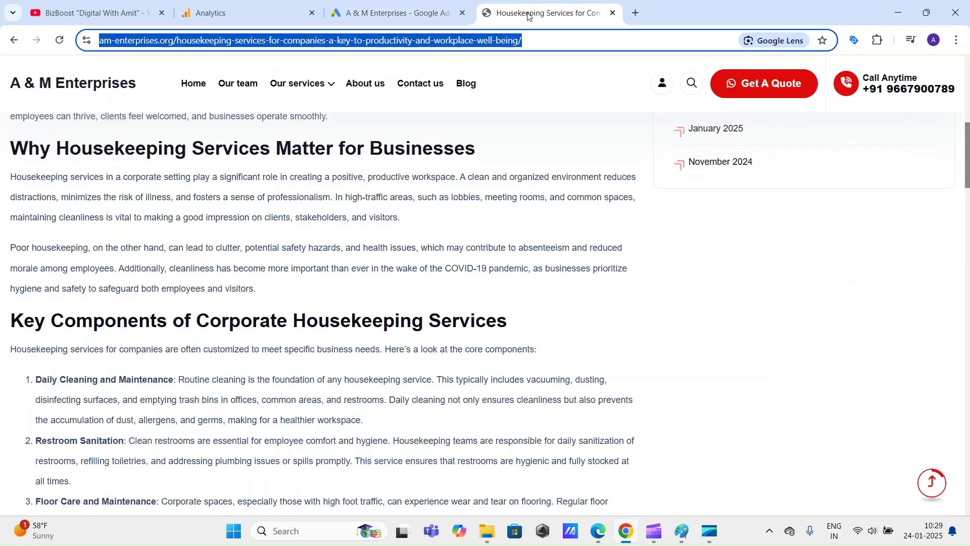
left_click(551, 40)
left_click_drag(570, 43, 233, 39)
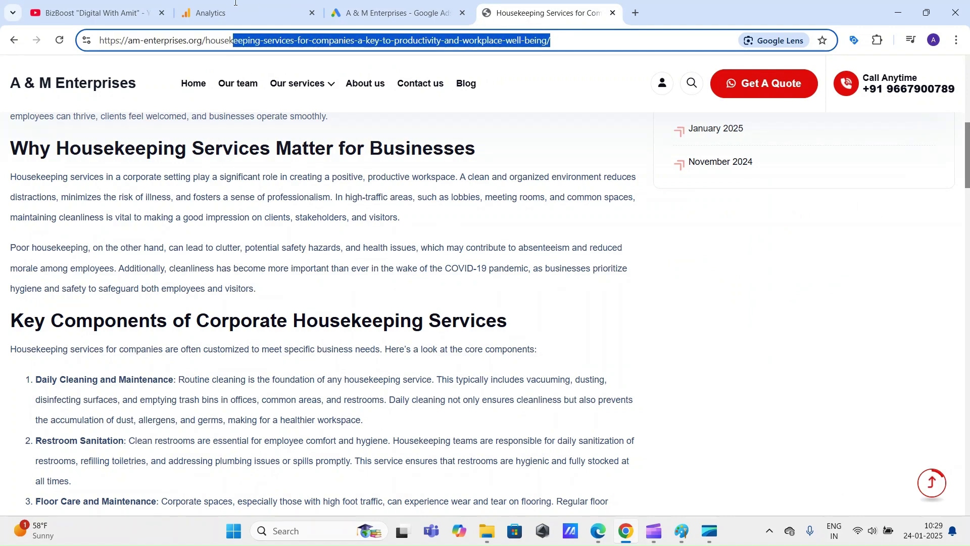
left_click(769, 234)
mouse_move(968, 176)
left_mouse_down()
mouse_move(966, 143)
mouse_move(965, 182)
left_mouse_up()
left_click(446, 5)
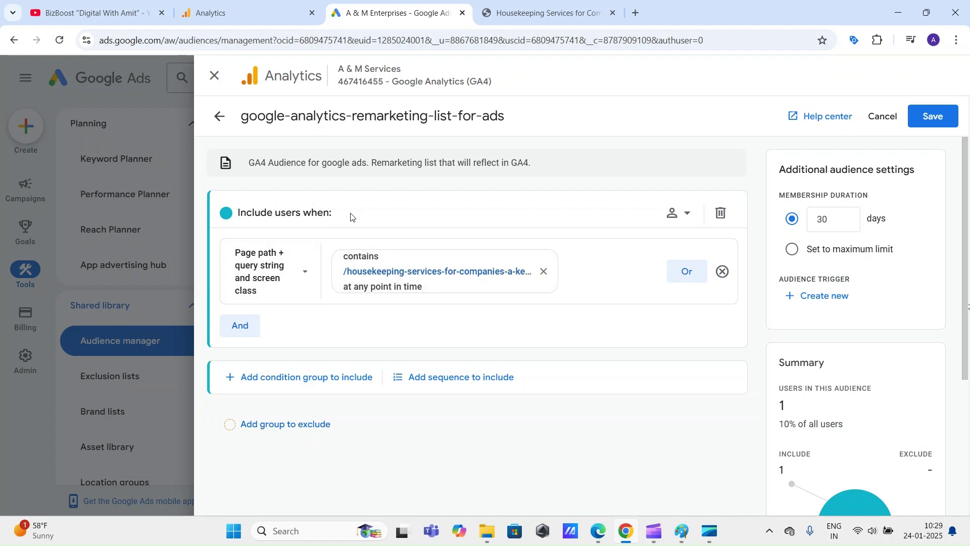
Add two empty OR conditions and two empty AND conditions to the include group
left_click_drag(352, 216, 286, 208)
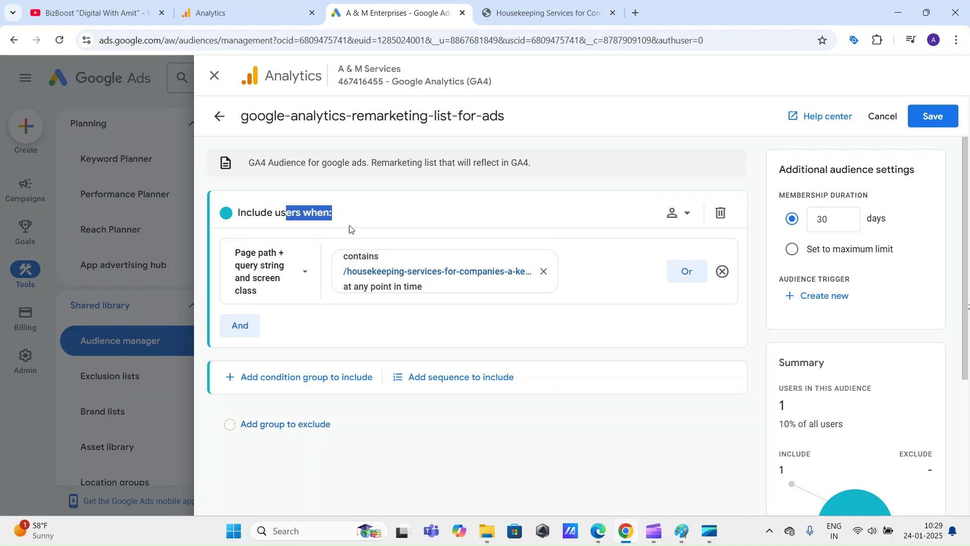
left_click(691, 277)
left_click(689, 323)
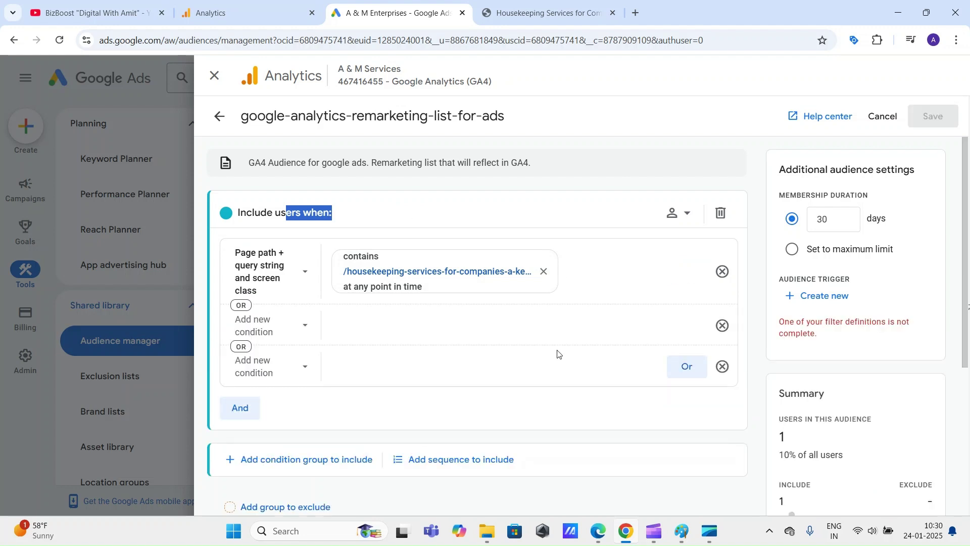
left_click(241, 407)
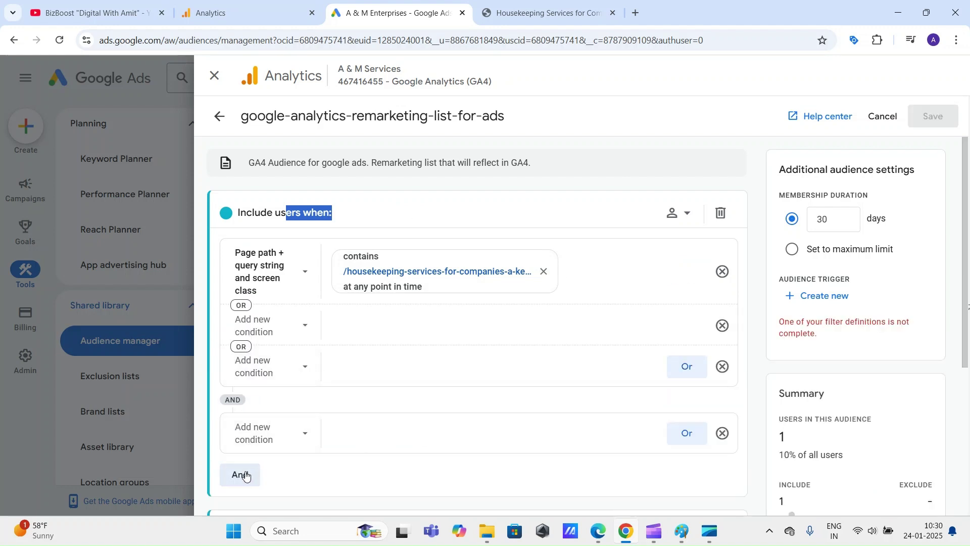
left_click(245, 476)
left_click_drag(960, 273, 966, 303)
left_click(682, 101)
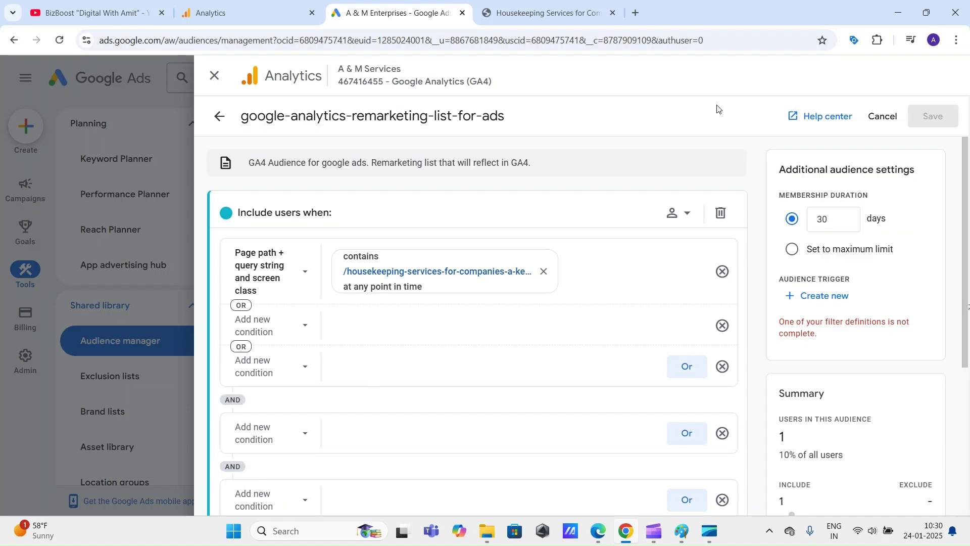
left_click_drag(958, 196, 967, 220)
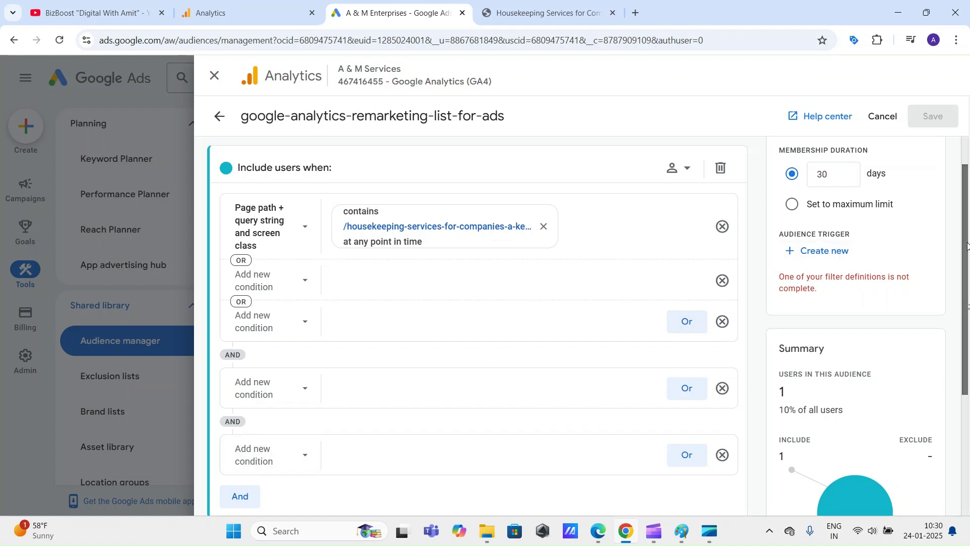
left_click_drag(967, 246, 967, 270)
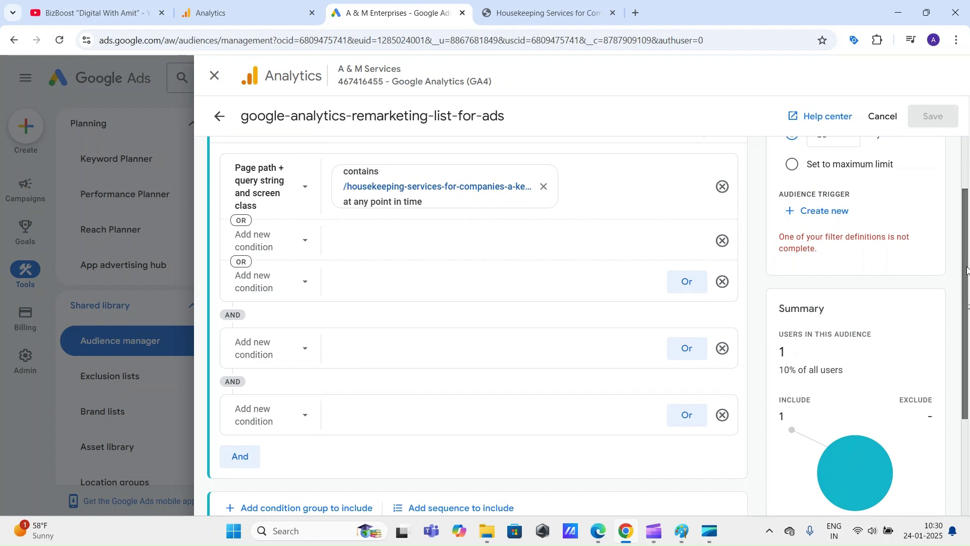
left_click_drag(967, 271, 968, 274)
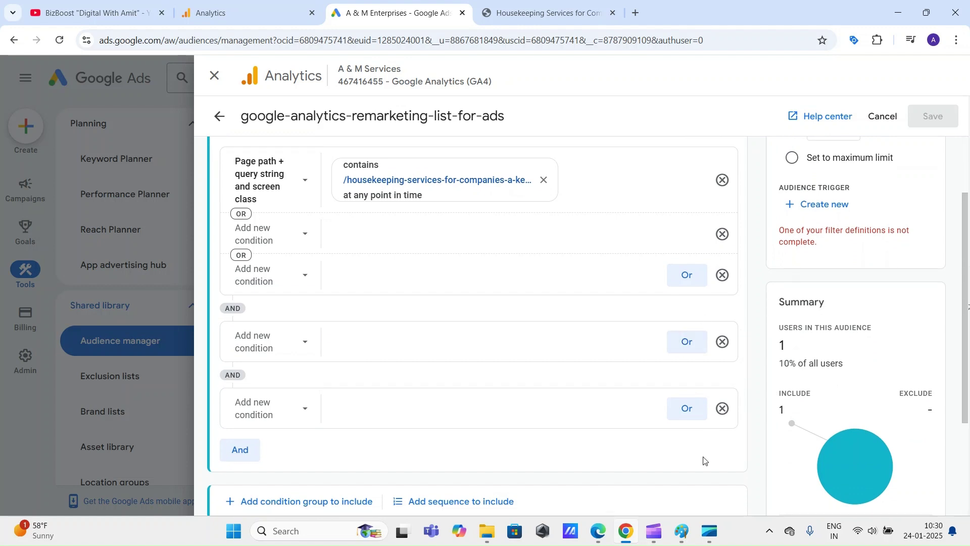
Switch to the Paint notes, underline "remarketing" in the heading, mark the AND condition and underline its definition, then return to Chrome
left_click(682, 534)
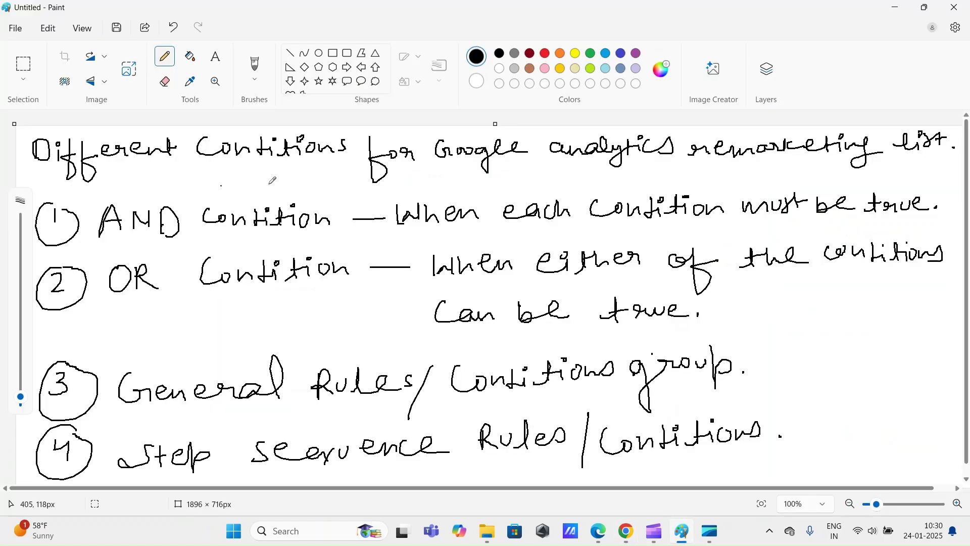
left_click_drag(673, 174, 793, 172)
left_click_drag(107, 199, 129, 197)
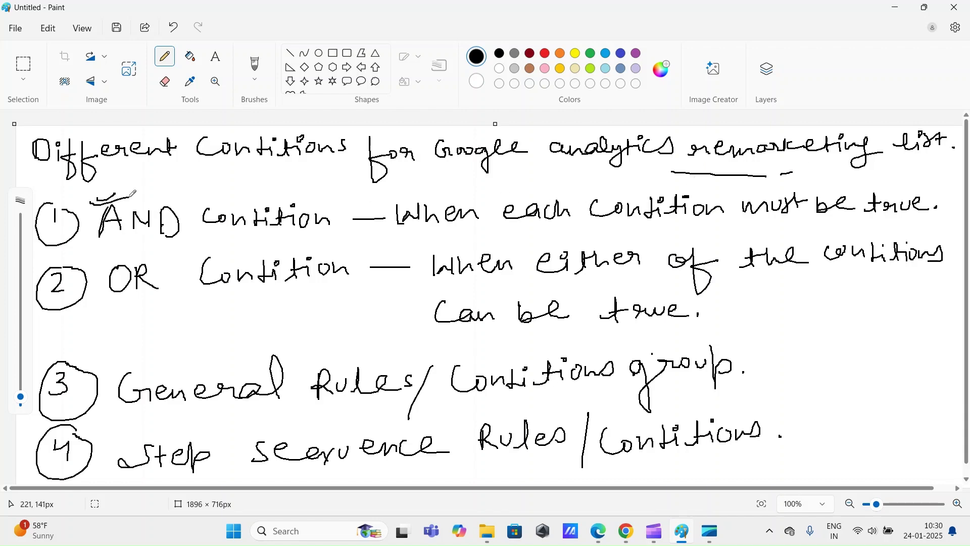
left_click_drag(390, 226, 486, 231)
left_click(629, 532)
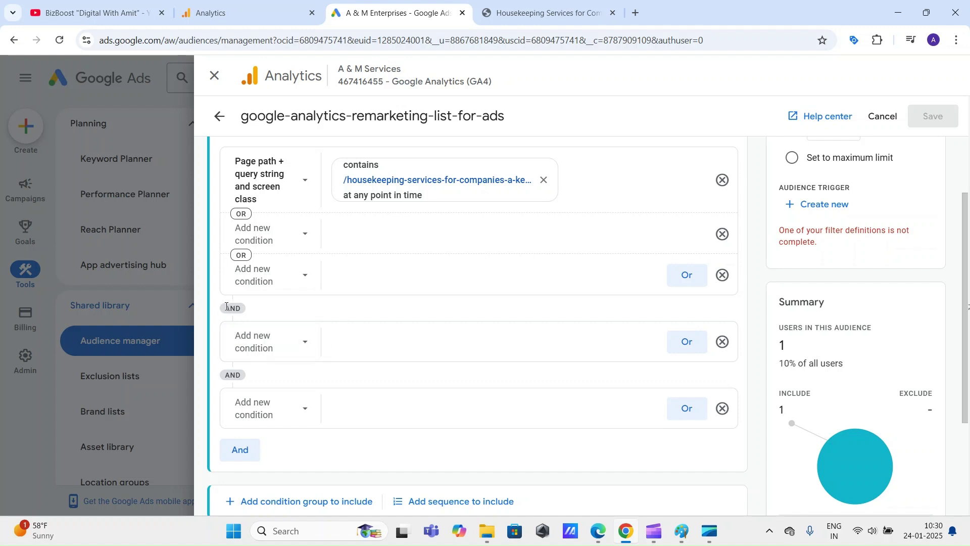
Remove the two empty OR conditions beneath the housekeeping page condition
left_click_drag(226, 309, 238, 309)
left_click(723, 276)
left_click(723, 234)
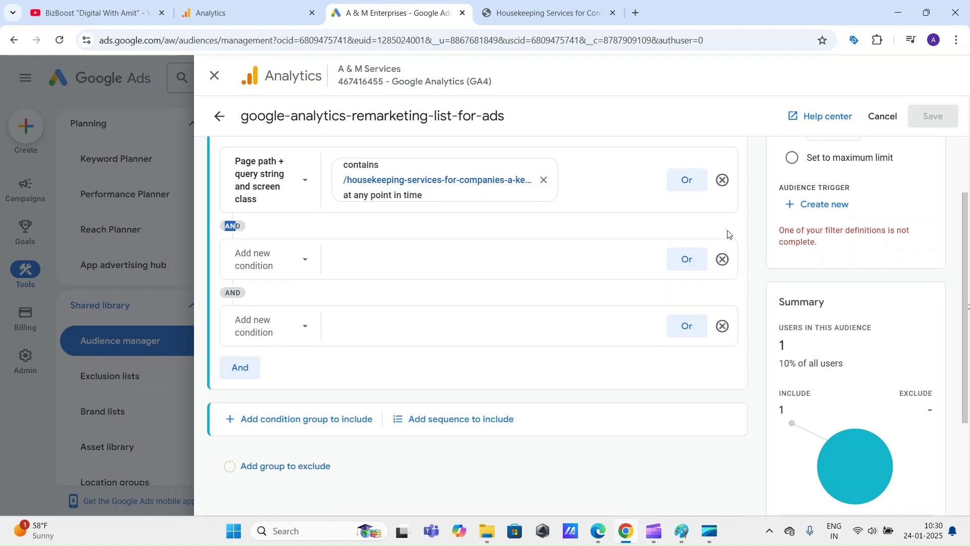
left_click(323, 226)
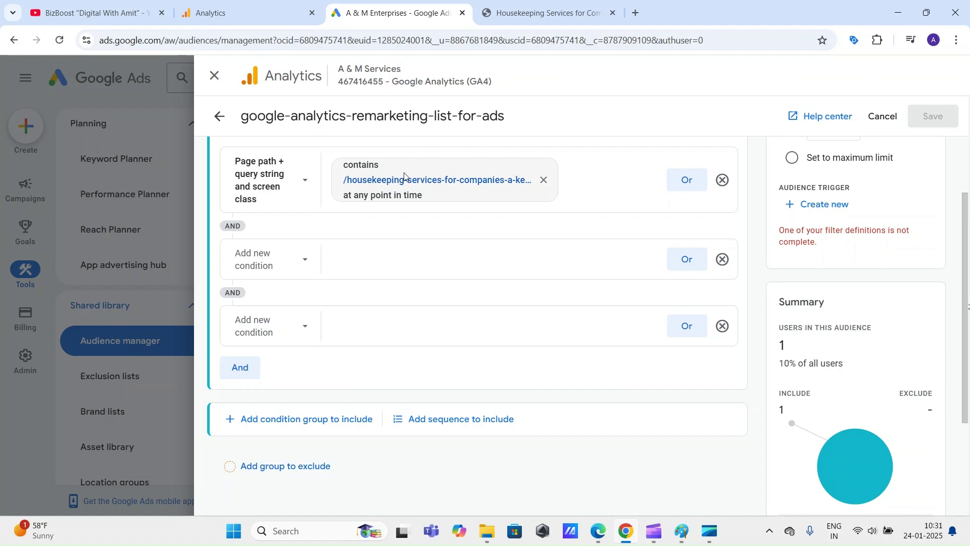
Set the first AND condition to Page path + query string containing / at any point in time, and remove the remaining empty condition
left_click(295, 262)
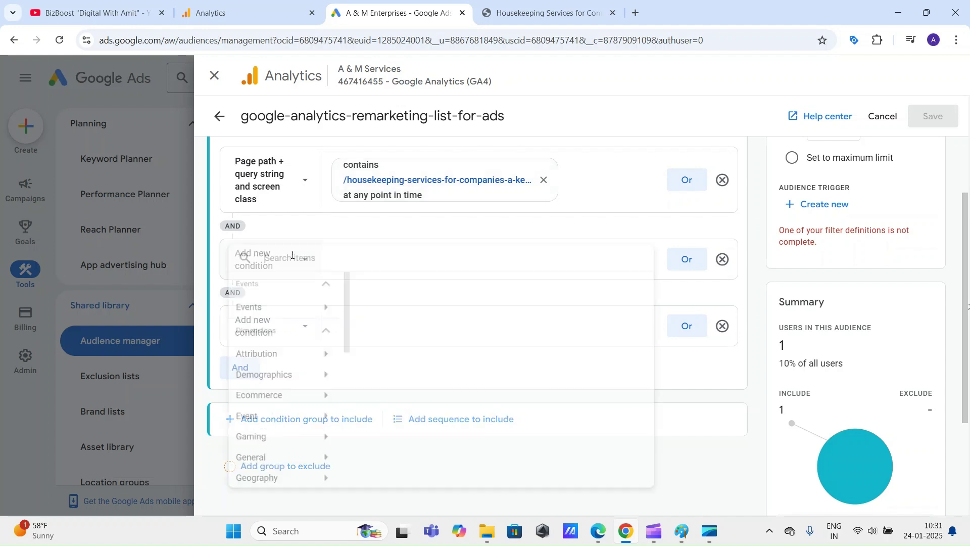
left_click_drag(342, 330, 342, 389)
left_click(274, 388)
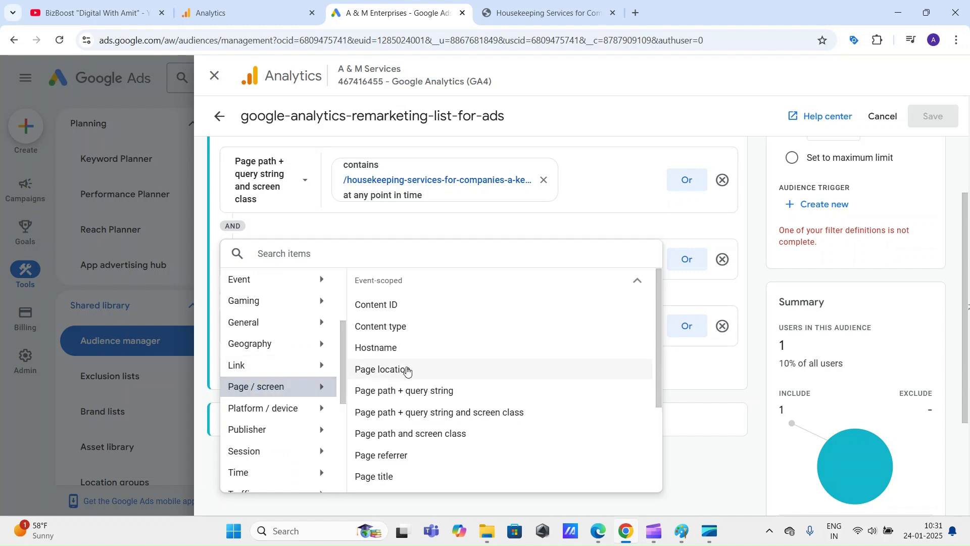
left_click(435, 396)
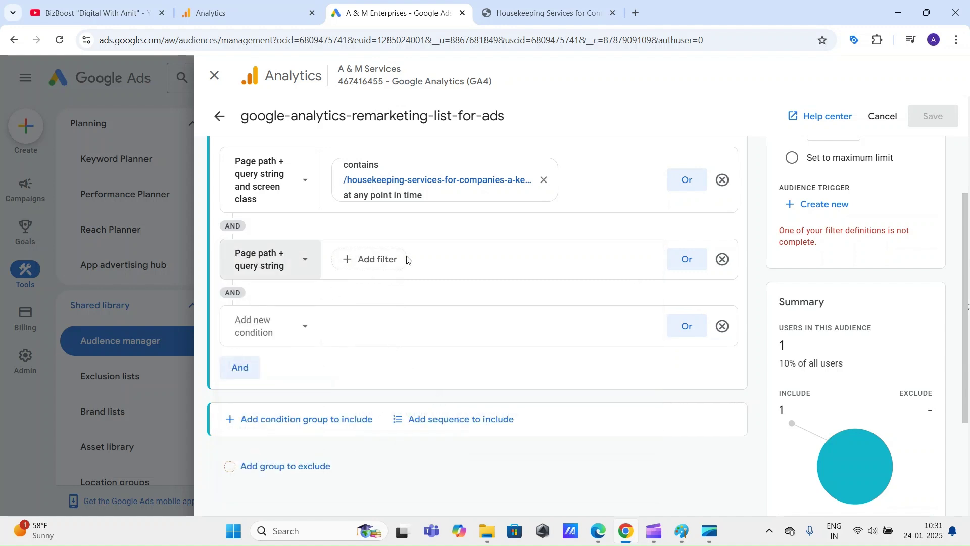
left_click(386, 260)
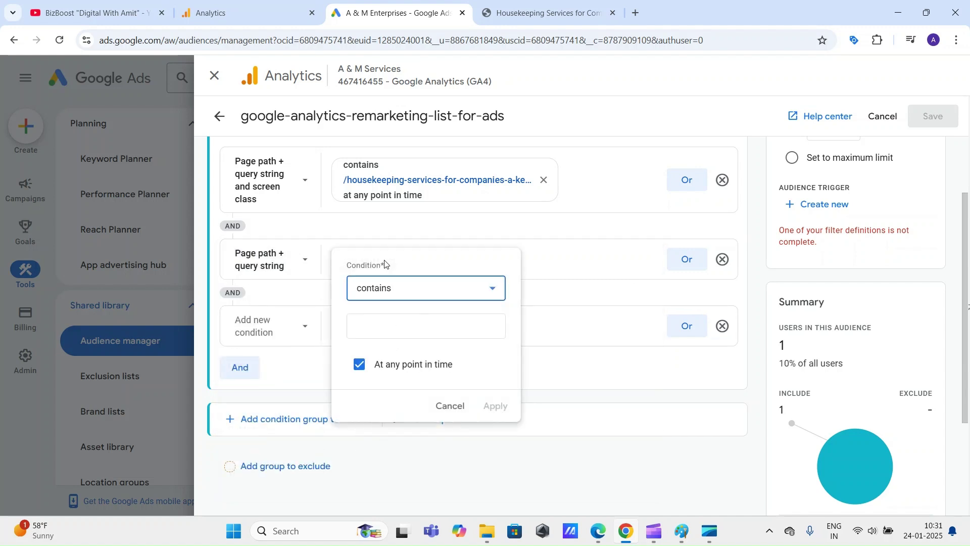
left_click(394, 318)
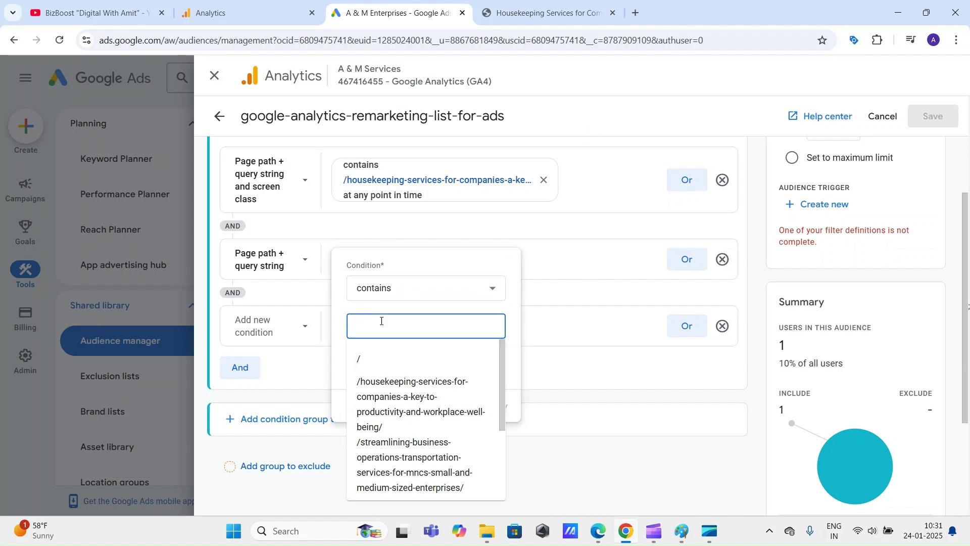
left_click(363, 360)
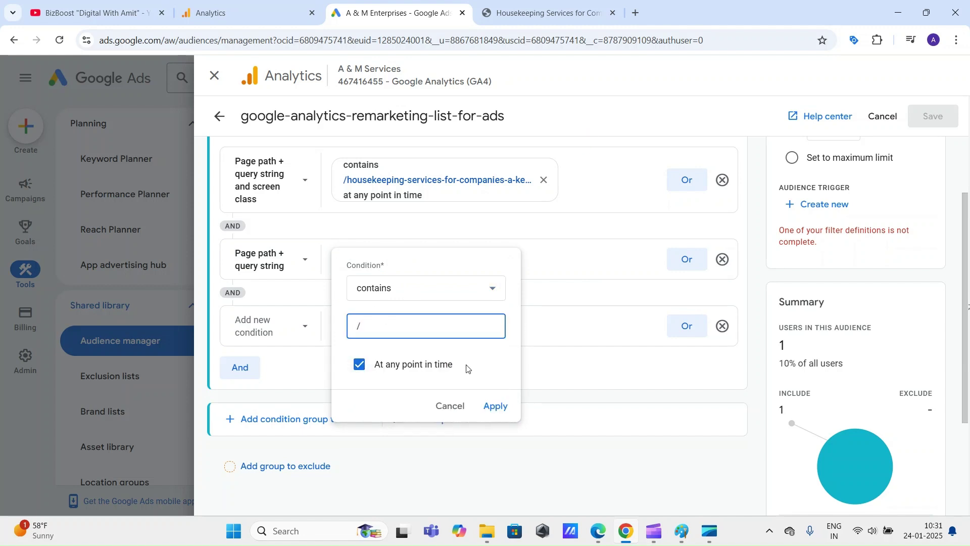
left_click(496, 406)
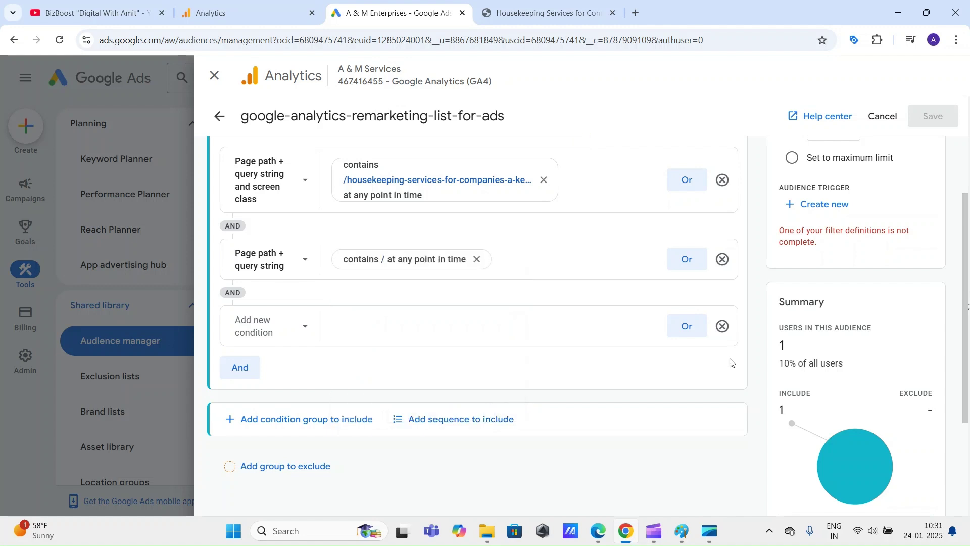
left_click(723, 326)
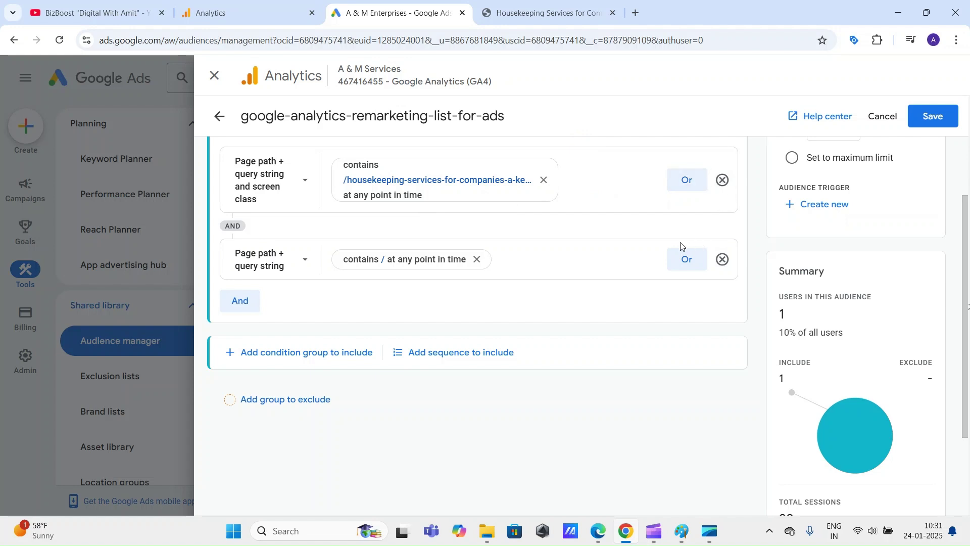
Inspect the filter settings and page suggestions of the Page path + query string AND condition, leaving the filter as is
left_click_drag(965, 271, 969, 239)
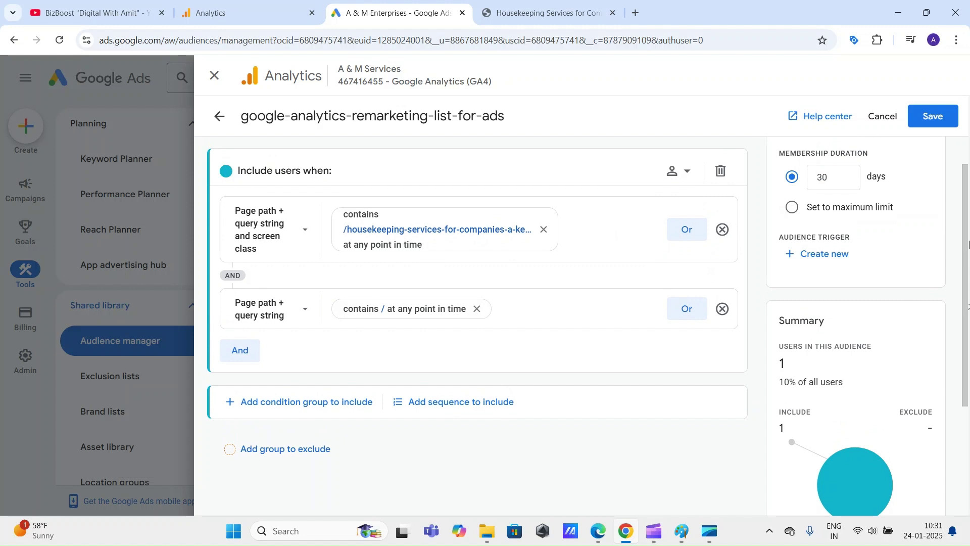
mouse_move(967, 257)
left_mouse_down()
mouse_move(968, 272)
mouse_move(968, 247)
left_mouse_up()
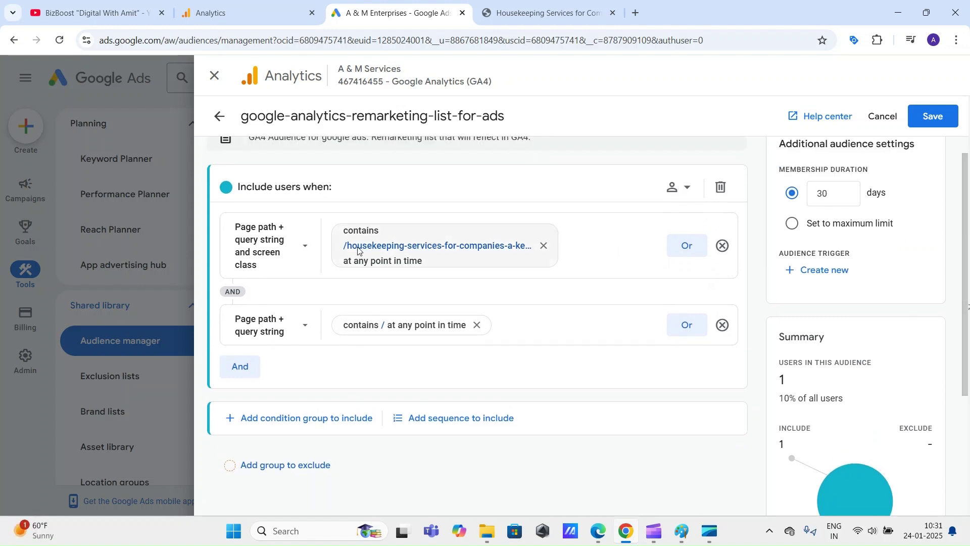
left_click(381, 326)
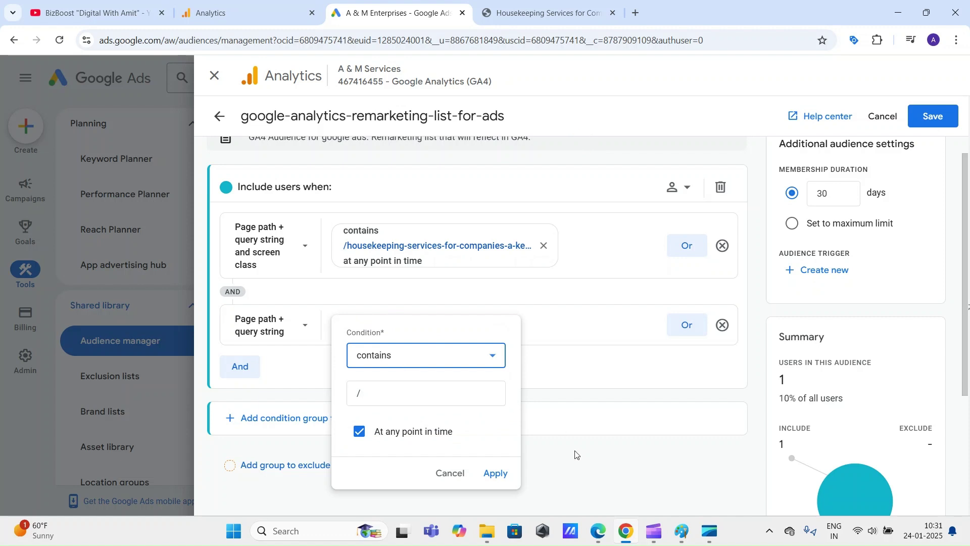
left_click(396, 390)
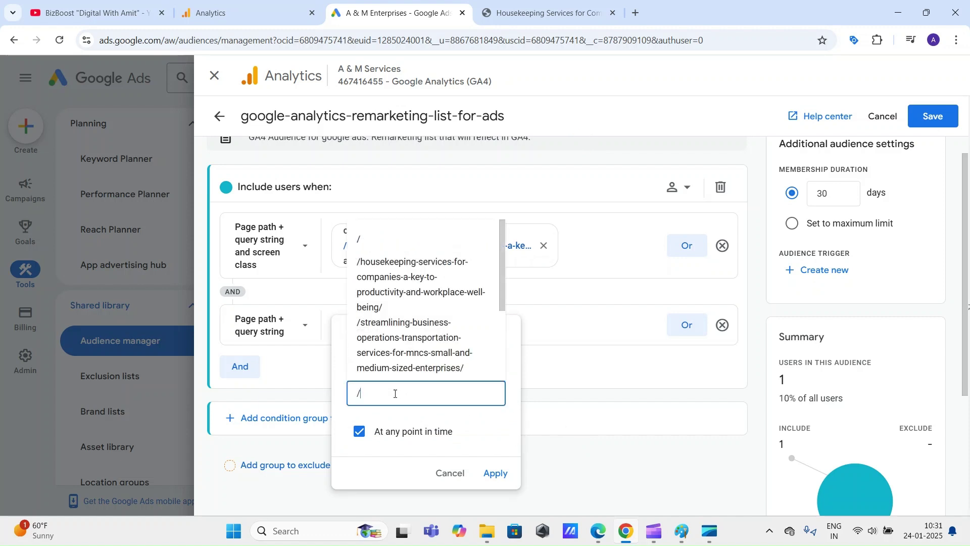
left_click(582, 462)
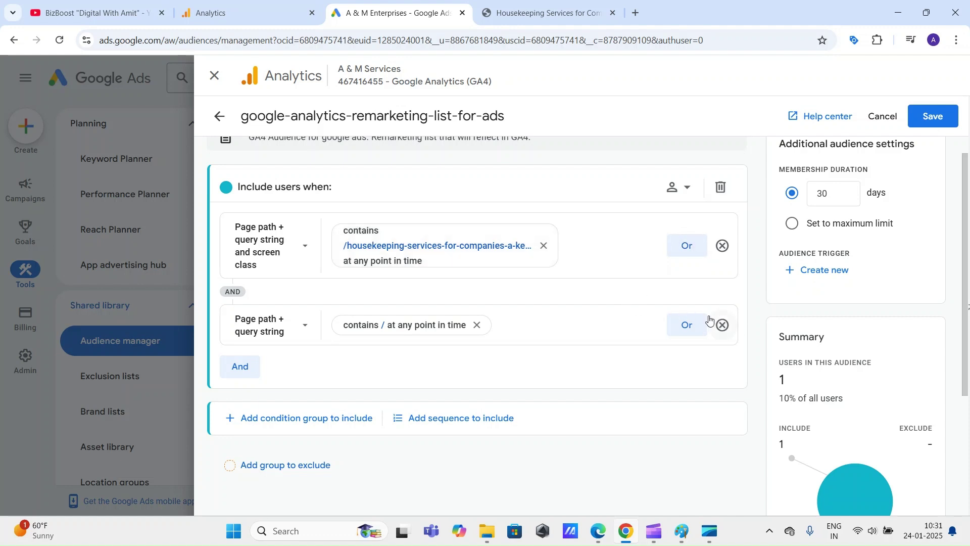
Switch to the Paint notes, underline the OR condition, write "[Populate]" with an arrow after its definition, then return to Chrome
left_click(681, 532)
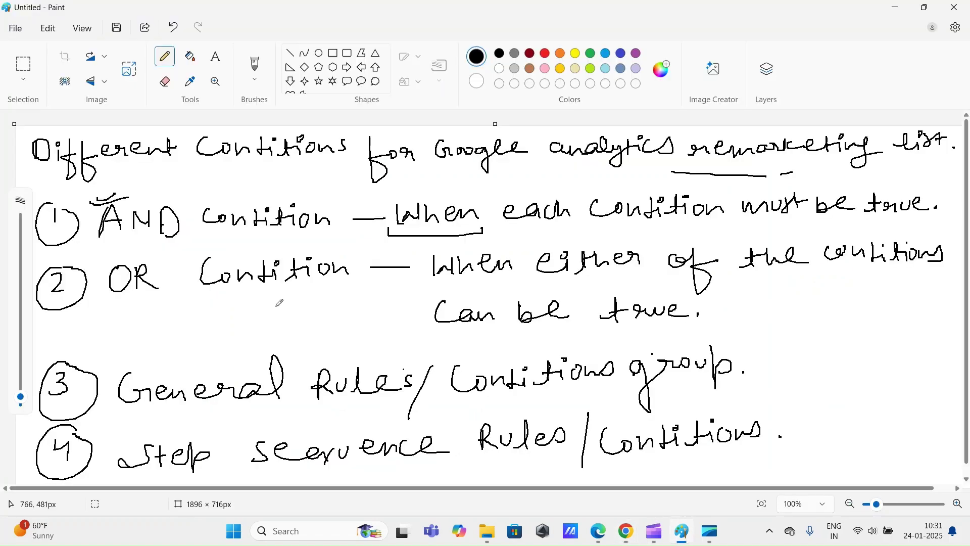
mouse_move(97, 297)
left_mouse_down()
mouse_move(277, 321)
mouse_move(315, 298)
left_mouse_up()
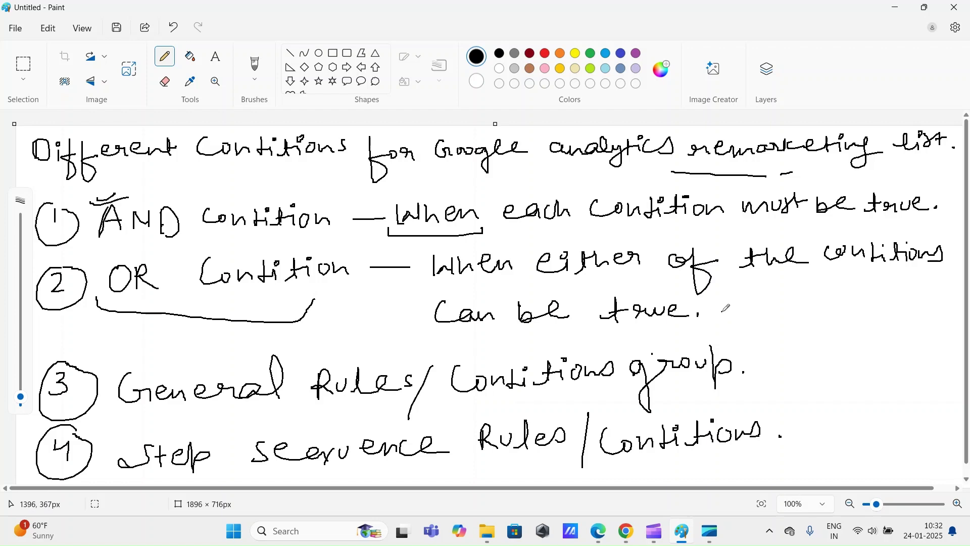
mouse_move(717, 313)
left_mouse_down()
mouse_move(749, 299)
mouse_move(735, 290)
mouse_move(743, 311)
mouse_move(763, 304)
left_mouse_up()
mouse_move(114, 297)
left_mouse_down()
mouse_move(155, 306)
mouse_move(167, 297)
left_mouse_up()
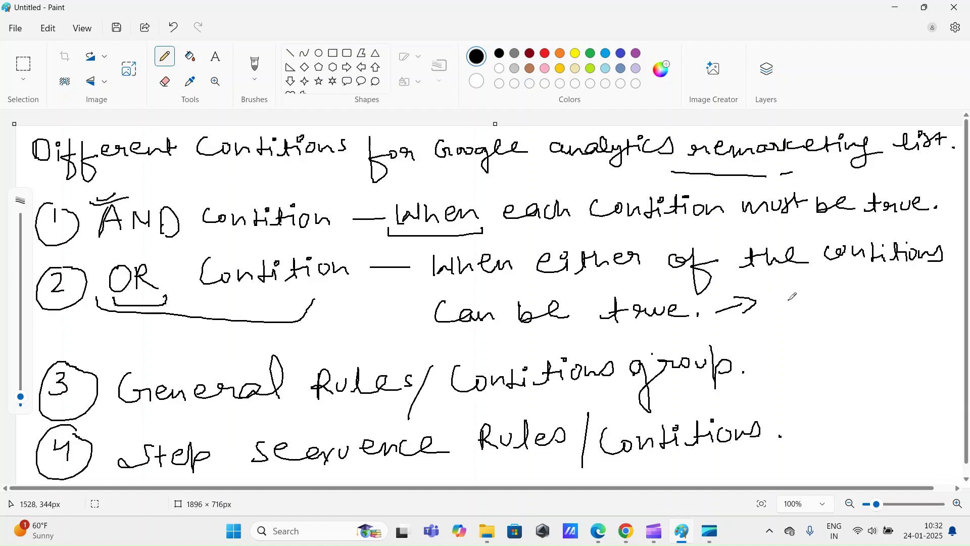
mouse_move(792, 286)
left_mouse_down()
mouse_move(772, 287)
mouse_move(791, 316)
mouse_move(799, 299)
mouse_move(821, 309)
left_mouse_up()
mouse_move(835, 289)
left_mouse_down()
mouse_move(834, 314)
mouse_move(915, 299)
mouse_move(915, 317)
left_mouse_up()
left_click_drag(876, 311, 885, 309)
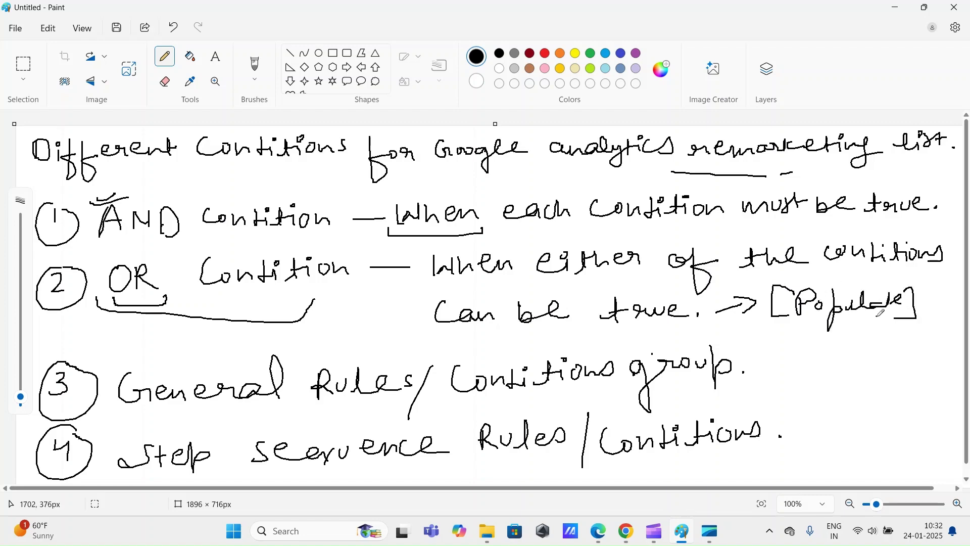
left_click(627, 533)
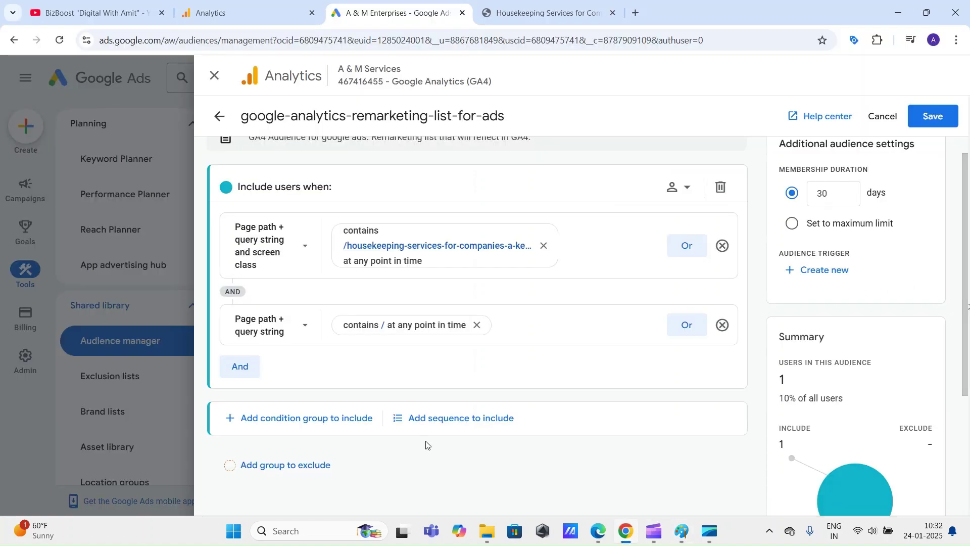
Replace the AND condition with an OR condition on Page path + query string beneath the housekeeping page condition
left_click(724, 326)
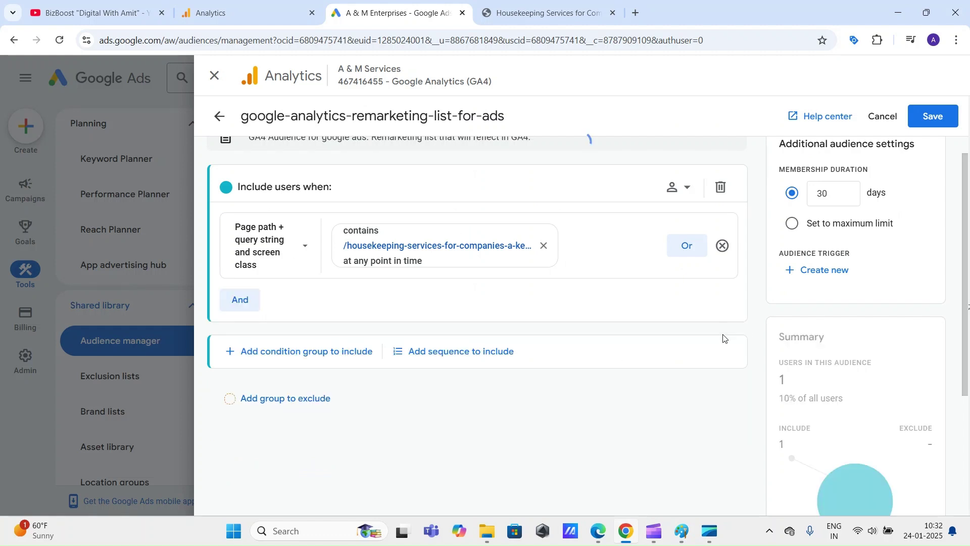
left_click(688, 249)
left_click(275, 308)
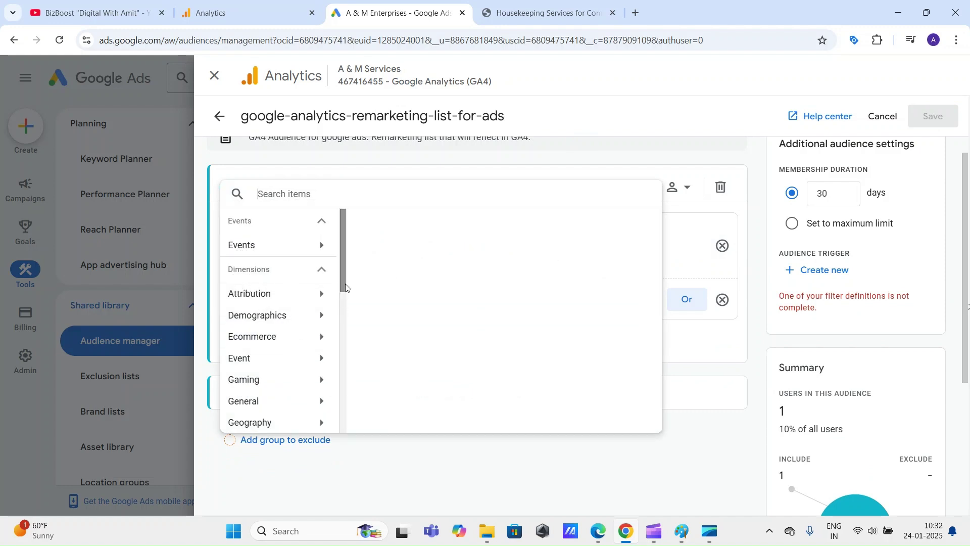
left_click_drag(345, 278, 341, 318)
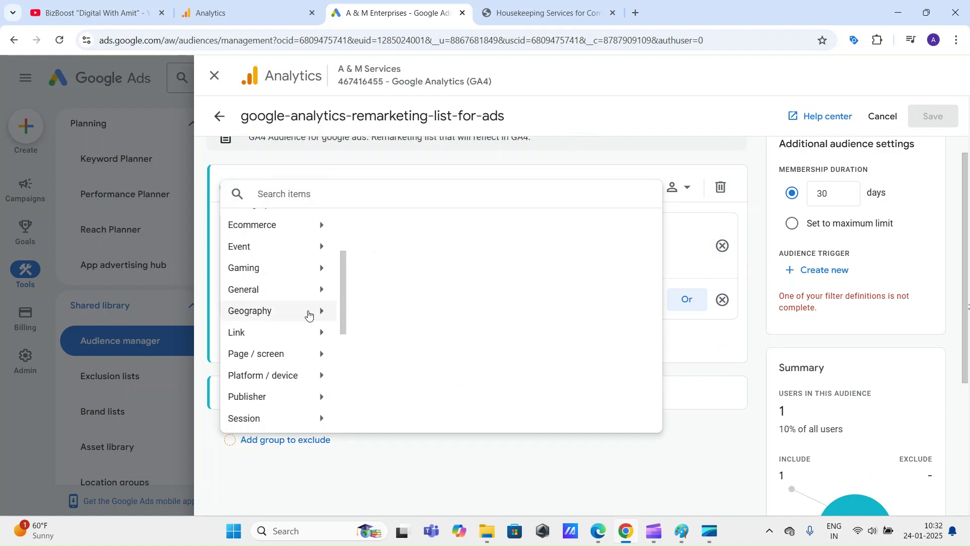
left_click(281, 353)
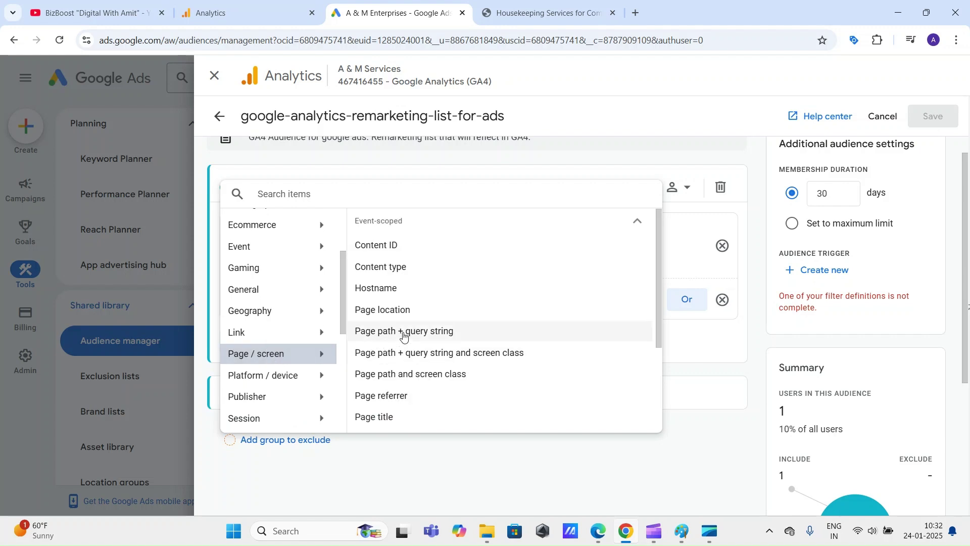
left_click(402, 333)
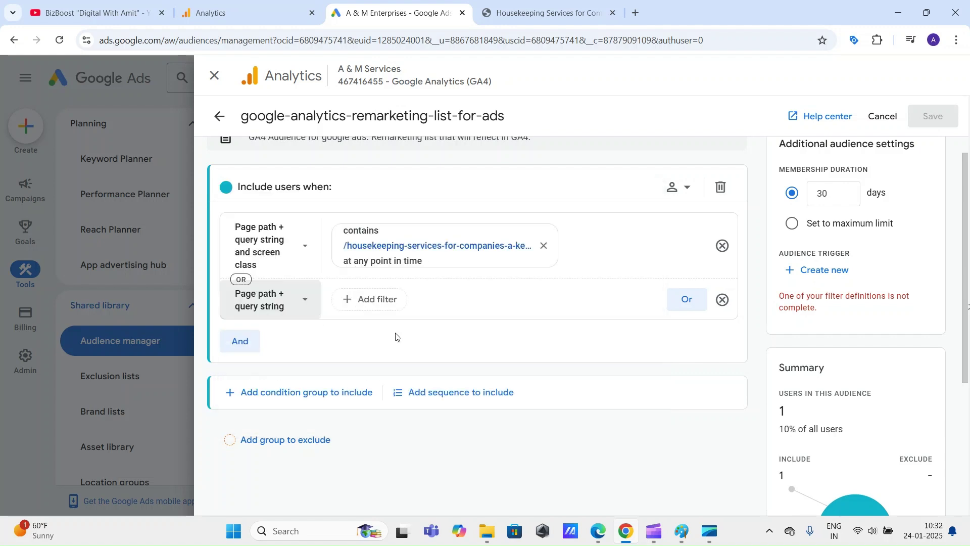
Filter the new OR condition to page paths containing / at any point in time
left_click(377, 303)
left_click(383, 364)
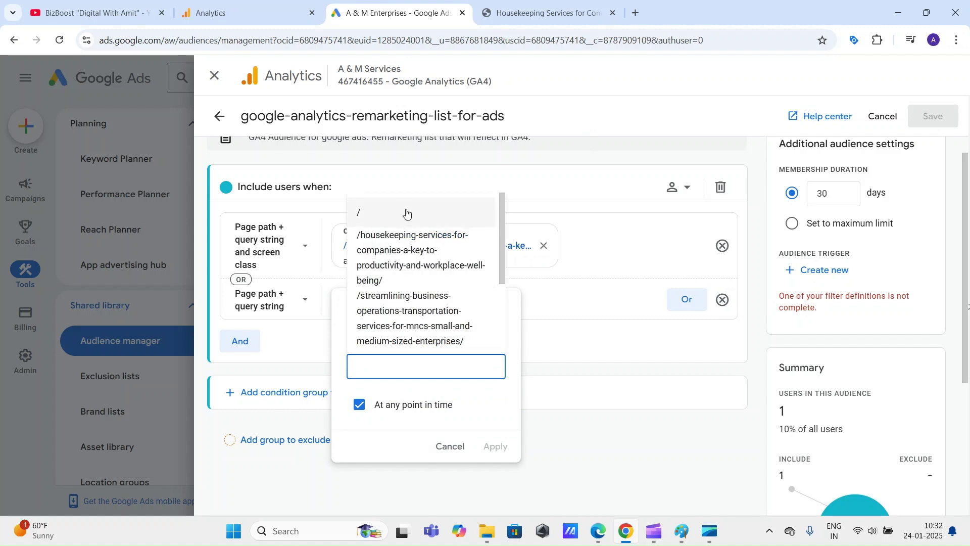
left_click(407, 213)
left_click(497, 447)
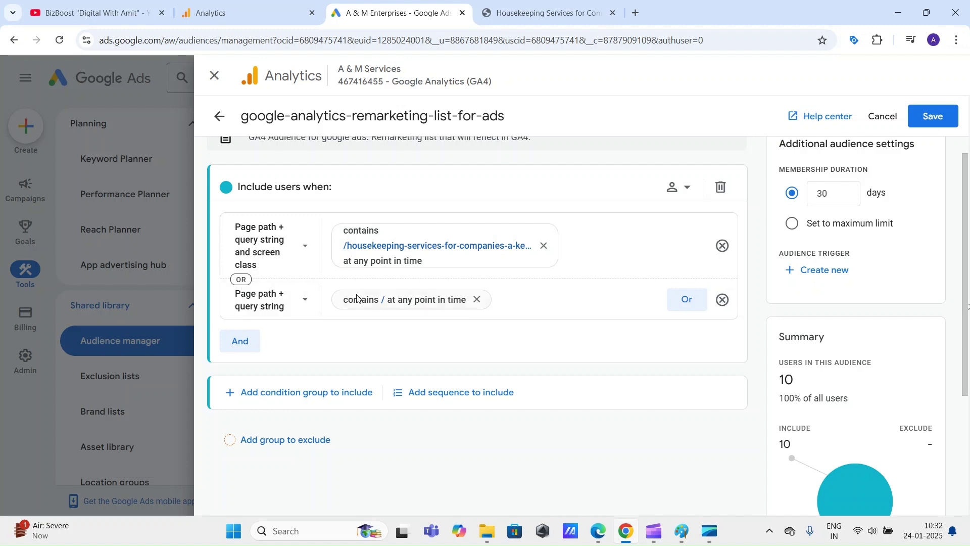
mouse_move(965, 240)
left_mouse_down()
mouse_move(968, 224)
mouse_move(969, 259)
mouse_move(969, 236)
left_mouse_up()
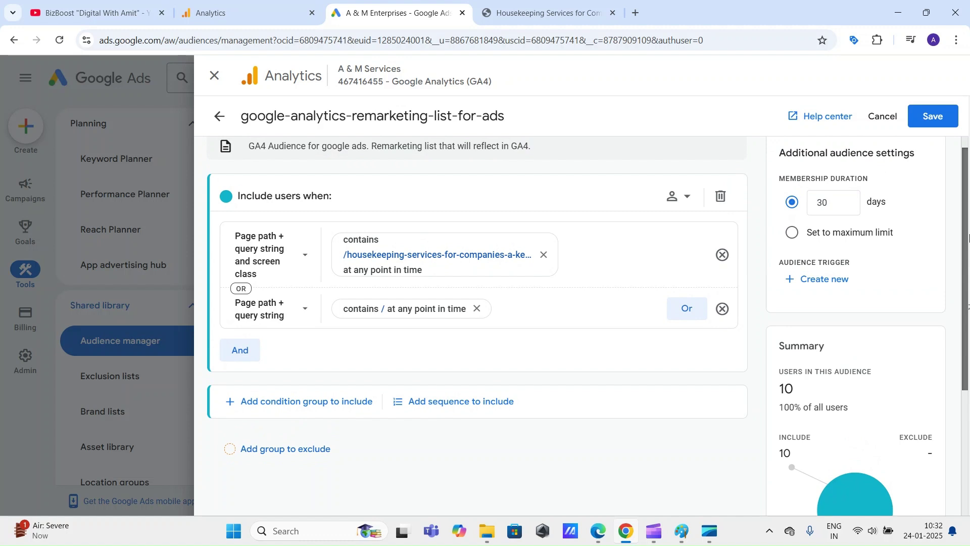
left_click_drag(968, 236, 969, 218)
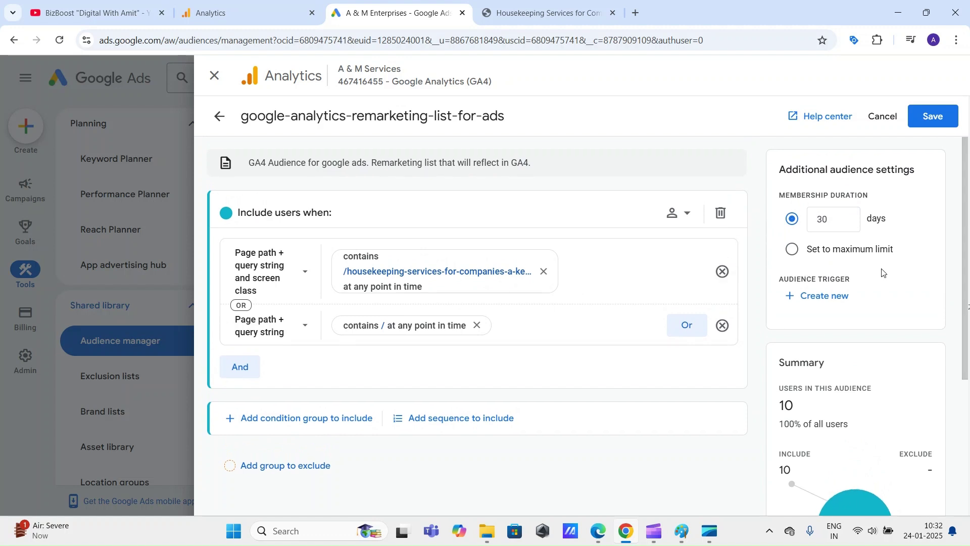
left_click_drag(969, 270, 966, 297)
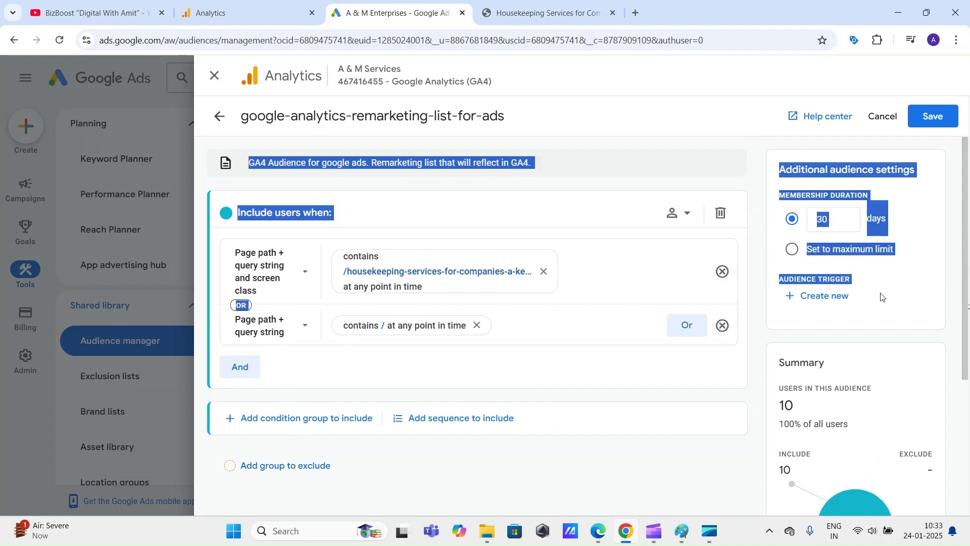
left_click(483, 473)
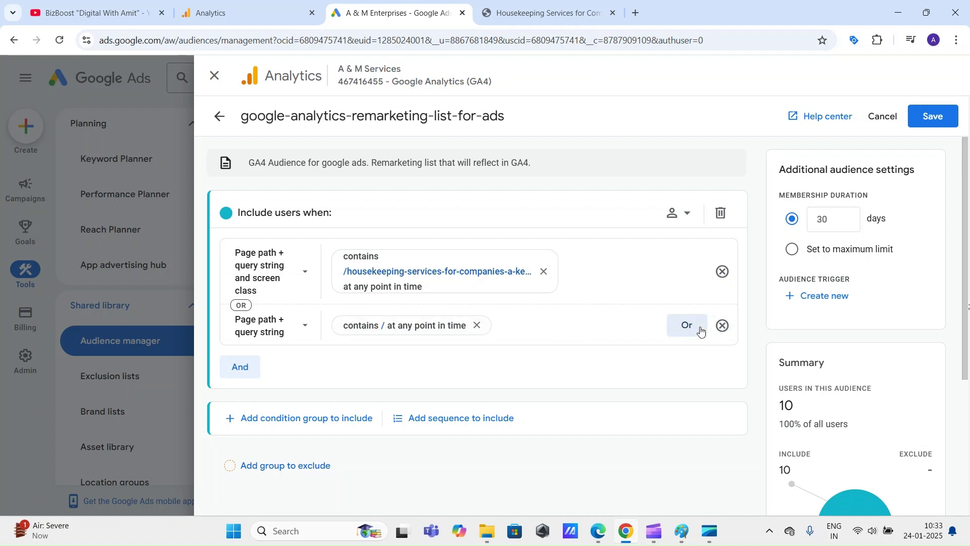
scroll(967, 285, "down", 2)
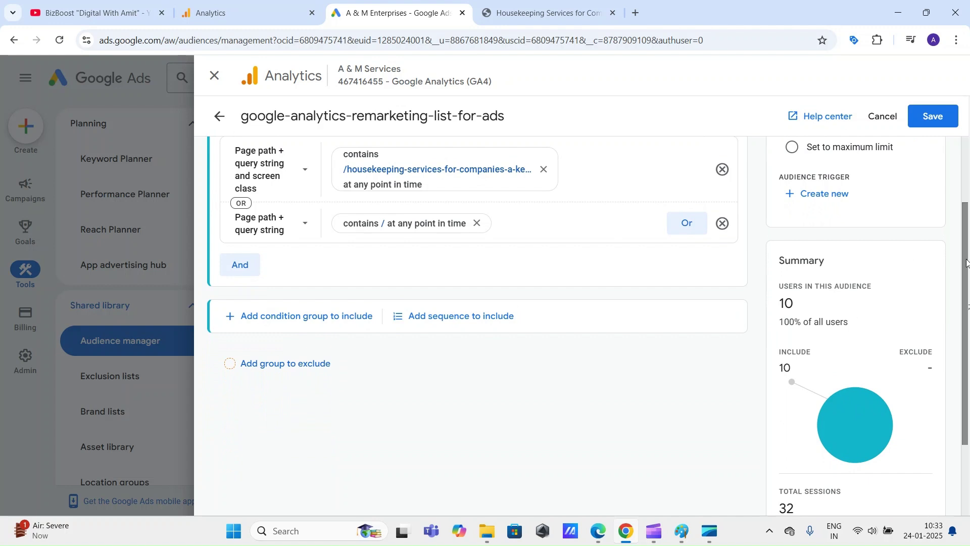
scroll(946, 243, "up", 1)
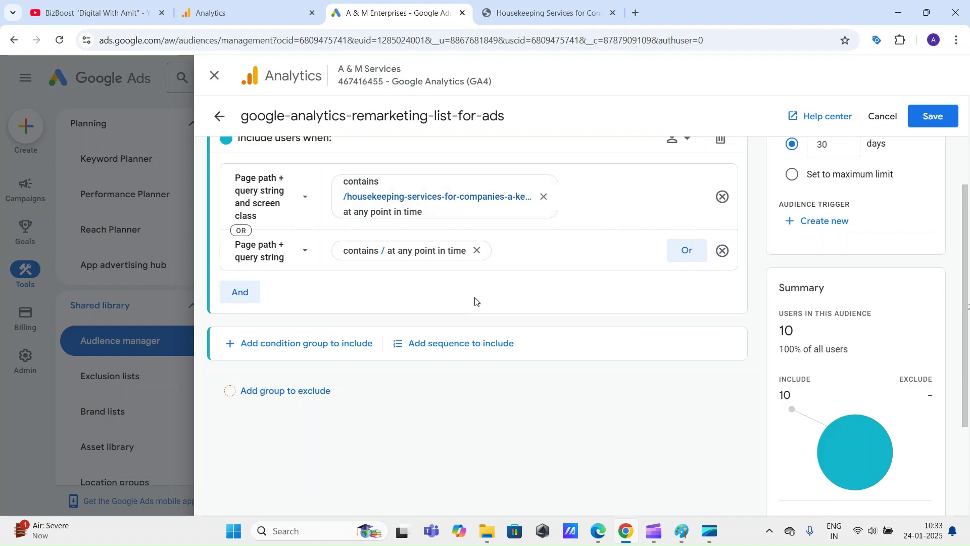
Add a second include group where Page path + query string contains the /streamlining-business-operations-transportation-services page at any point in time
left_click(250, 349)
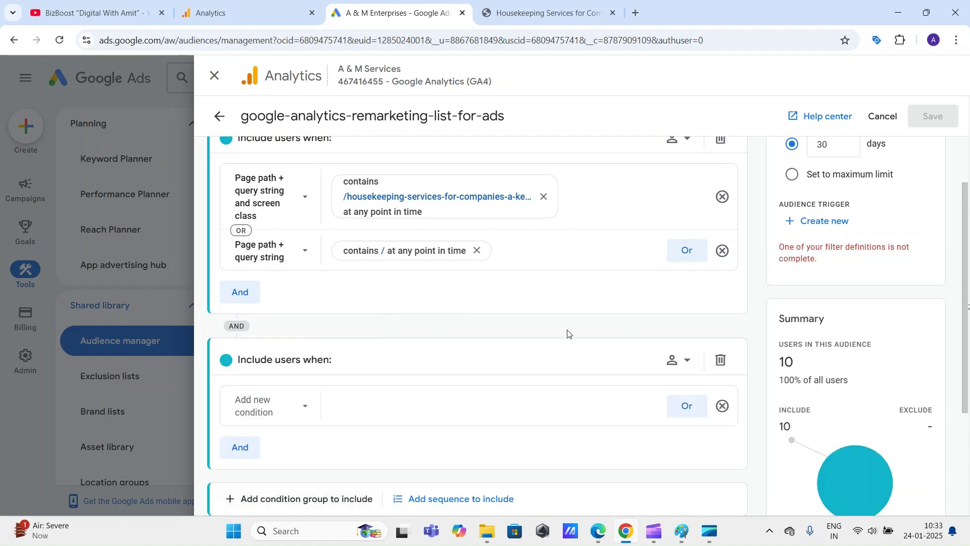
left_click_drag(966, 301, 968, 373)
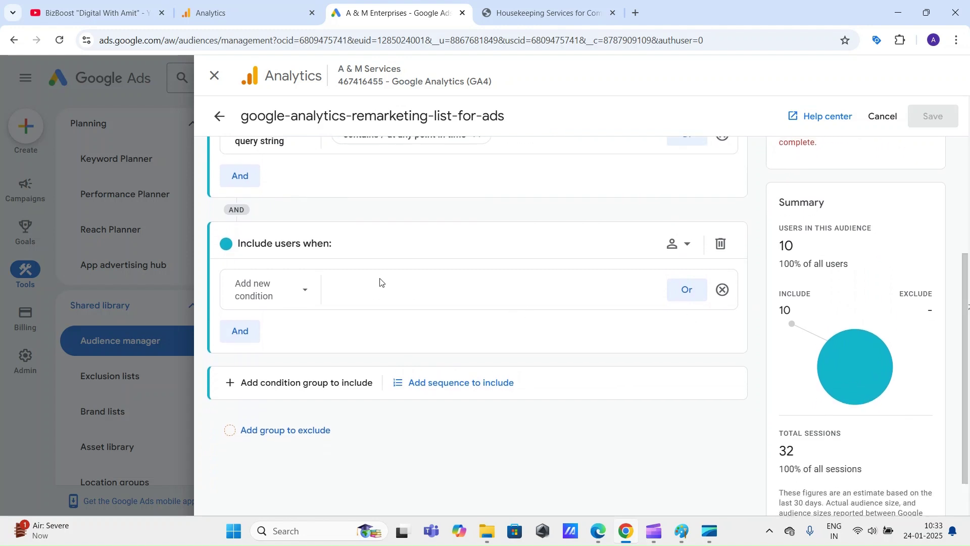
left_click(276, 283)
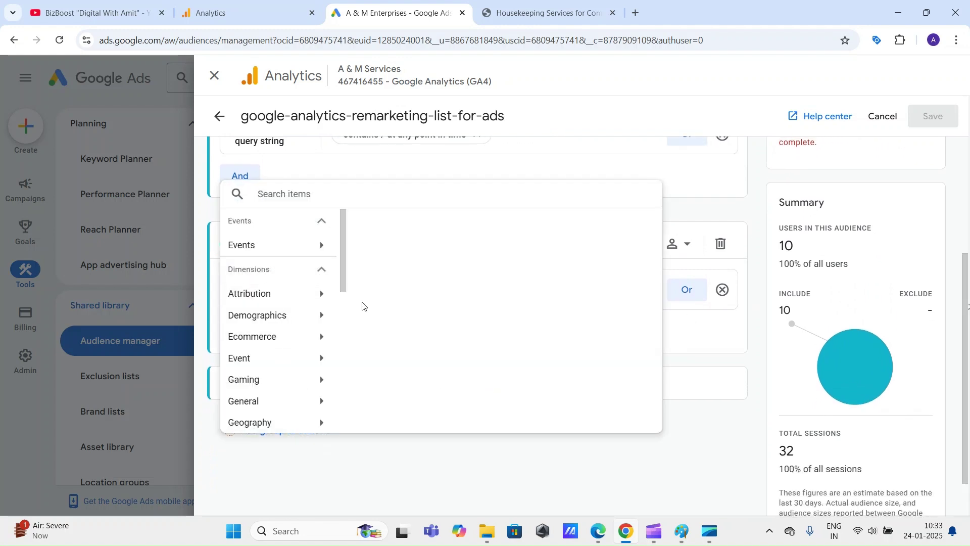
left_click_drag(342, 277, 343, 323)
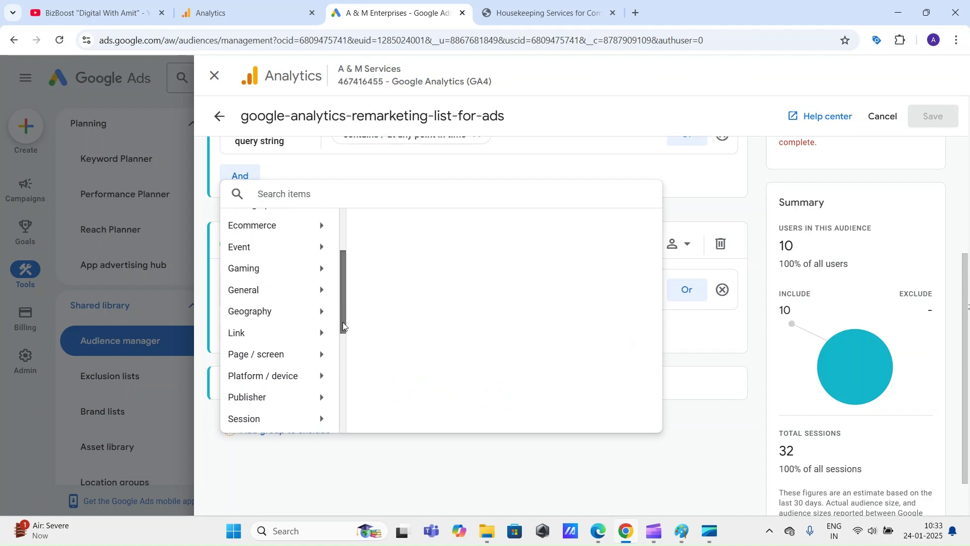
left_click(278, 347)
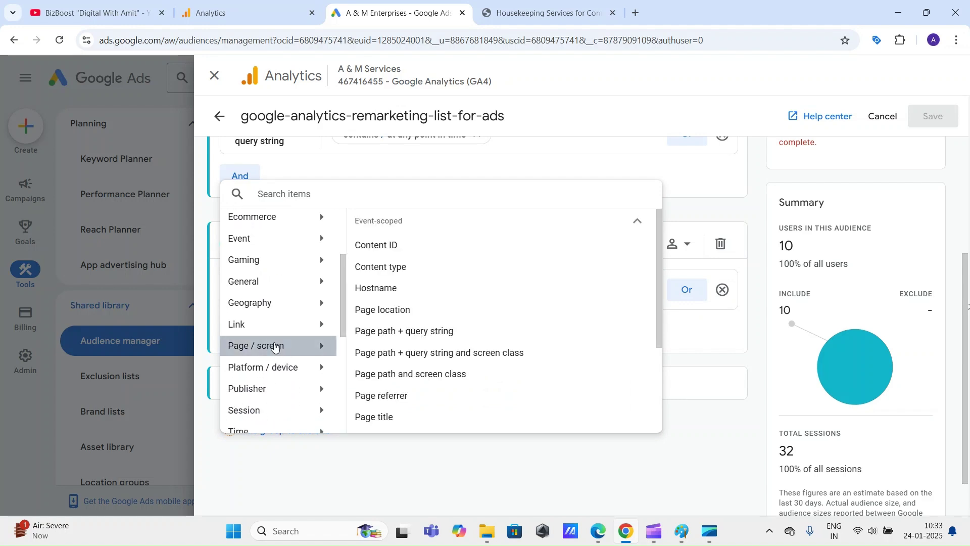
left_click(389, 332)
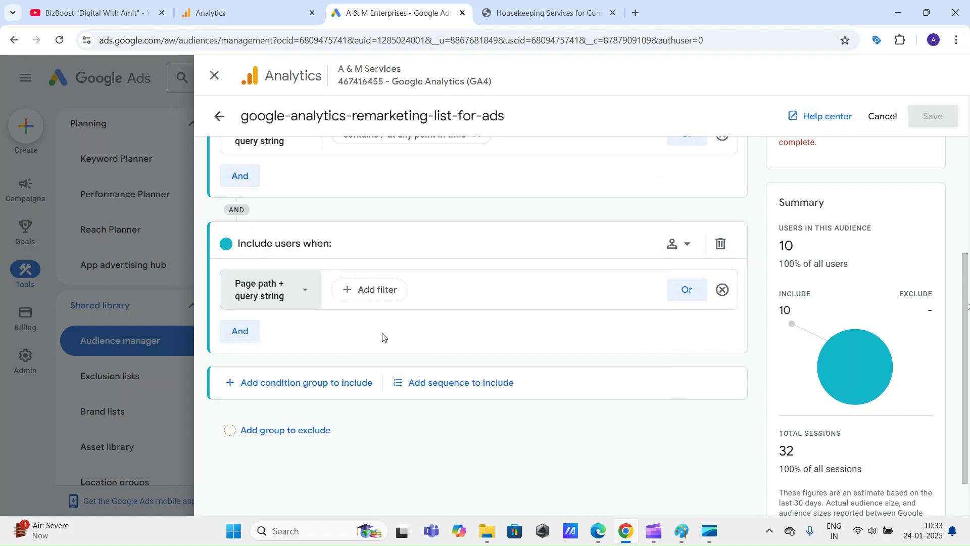
left_click(381, 290)
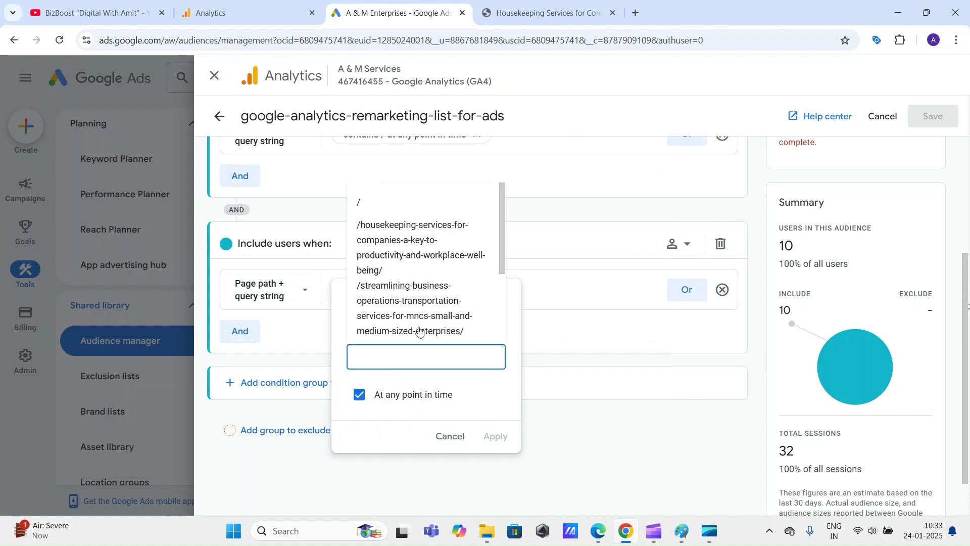
left_click(405, 310)
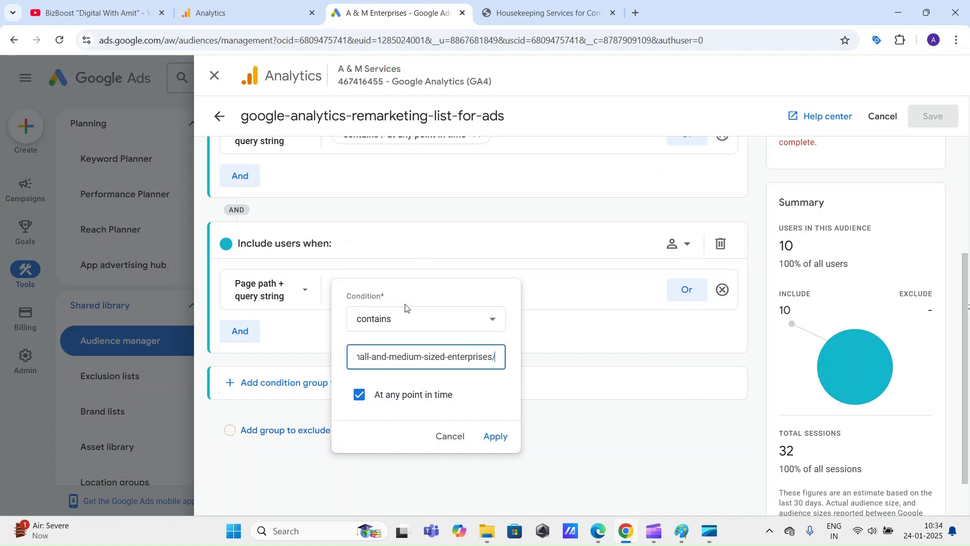
left_click(496, 437)
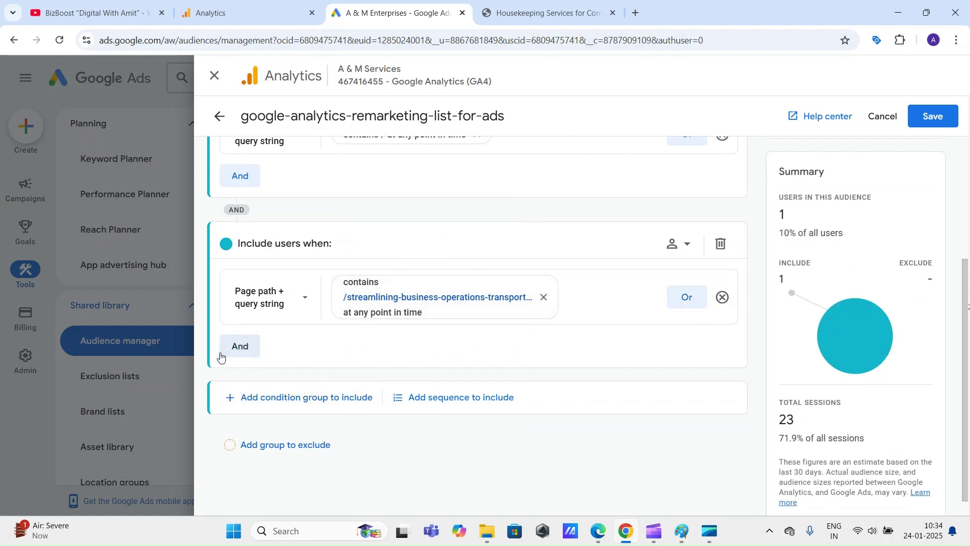
Add two empty OR conditions beneath the streamlining page condition in the second include group, then remove both
left_click(688, 298)
left_click(687, 344)
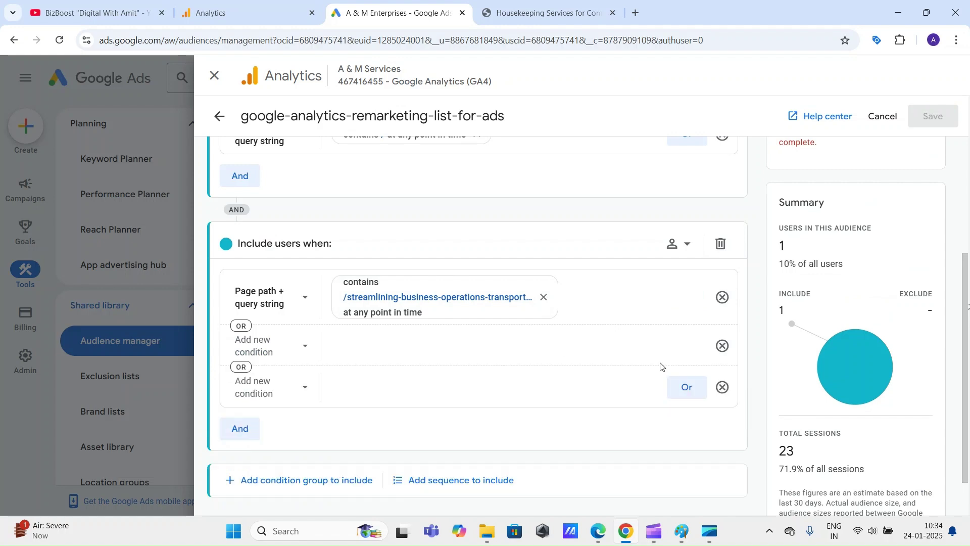
left_click(723, 387)
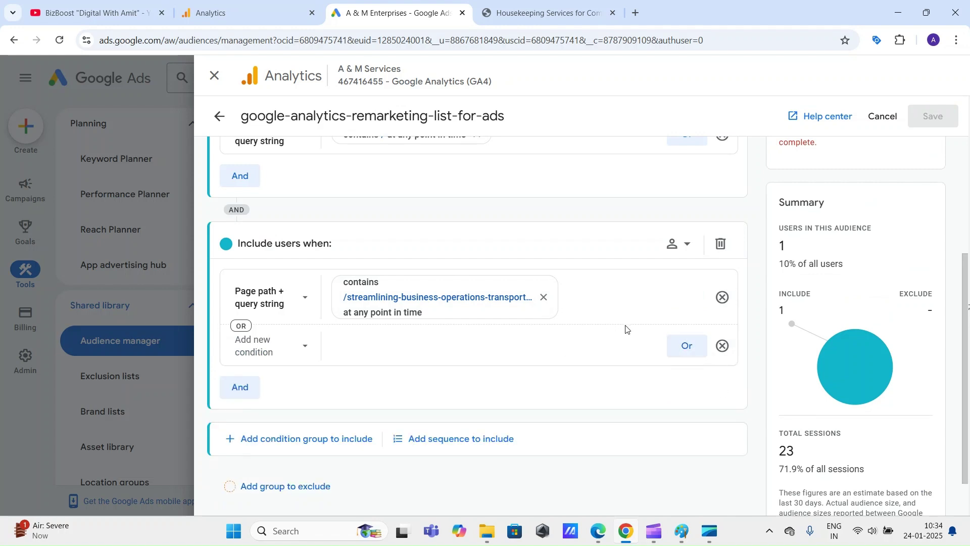
left_click(723, 346)
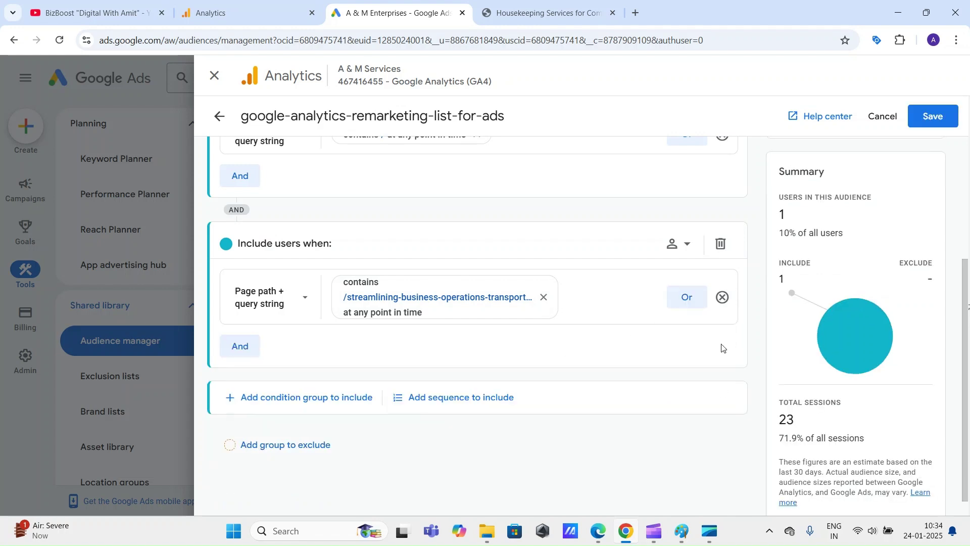
Add two empty AND conditions beneath the streamlining page condition in the second include group, then remove both
left_click(238, 348)
left_click(237, 412)
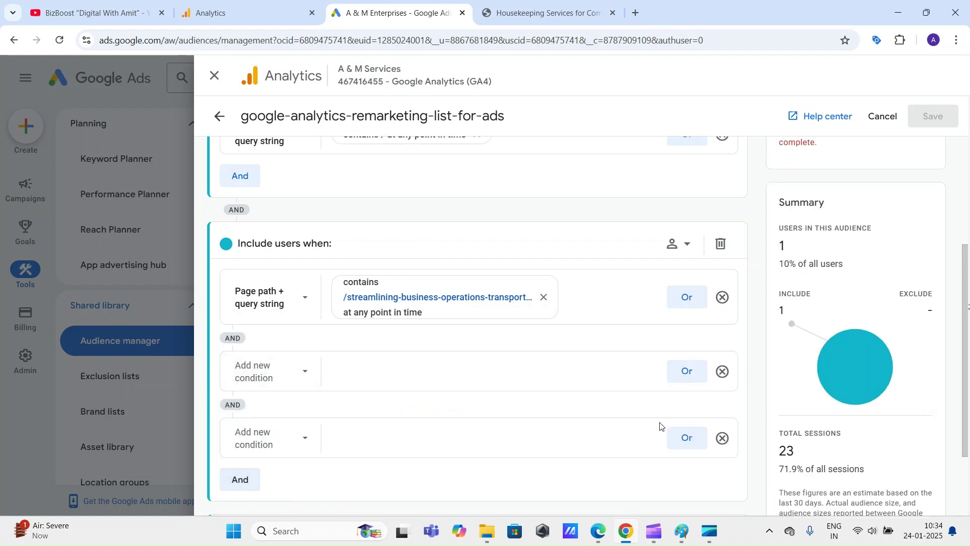
left_click(724, 439)
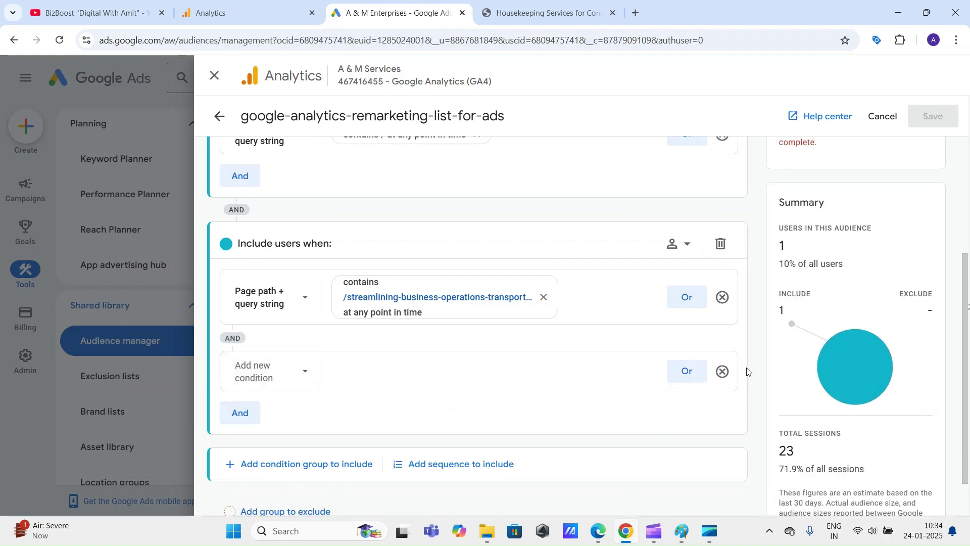
left_click(722, 371)
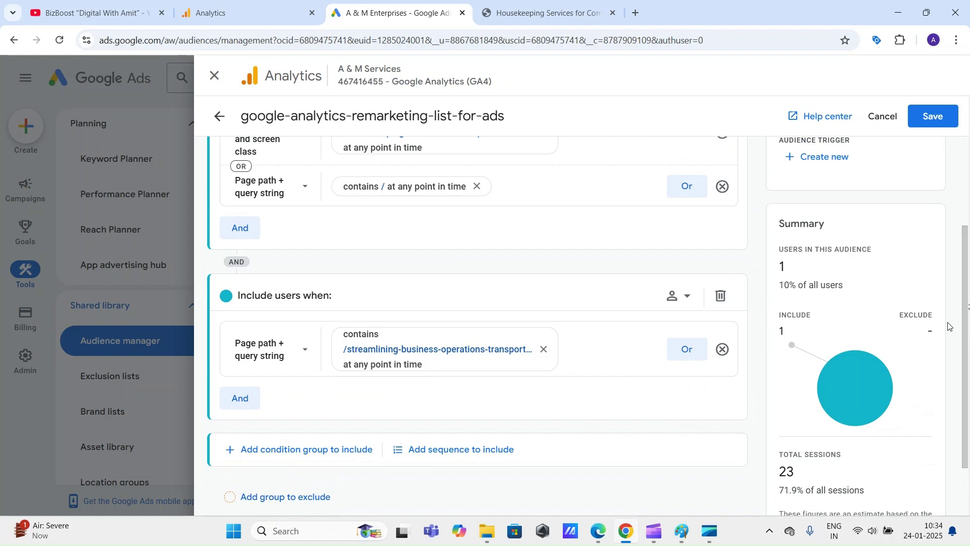
Add a third, empty condition group to include beneath the streamlining page group
left_click_drag(966, 323, 966, 307)
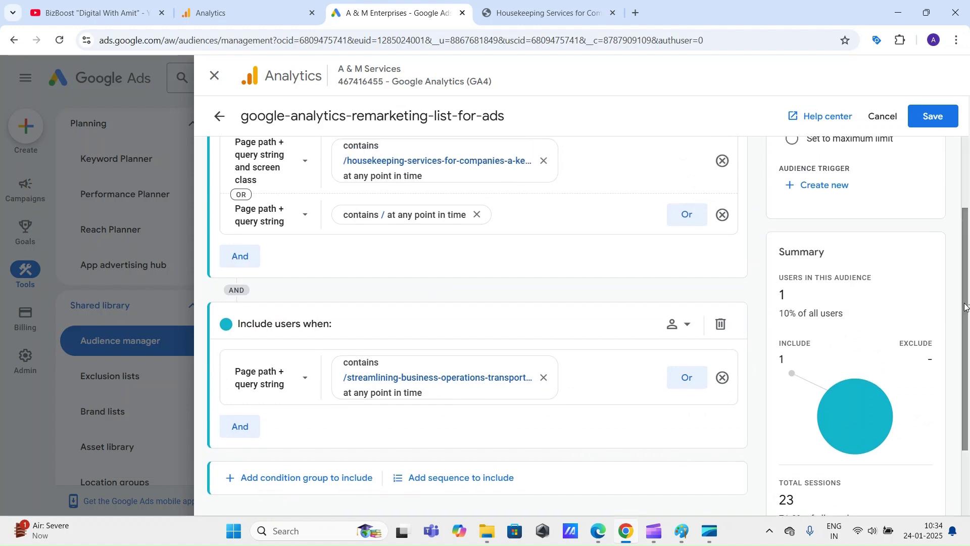
left_click_drag(967, 266, 966, 255)
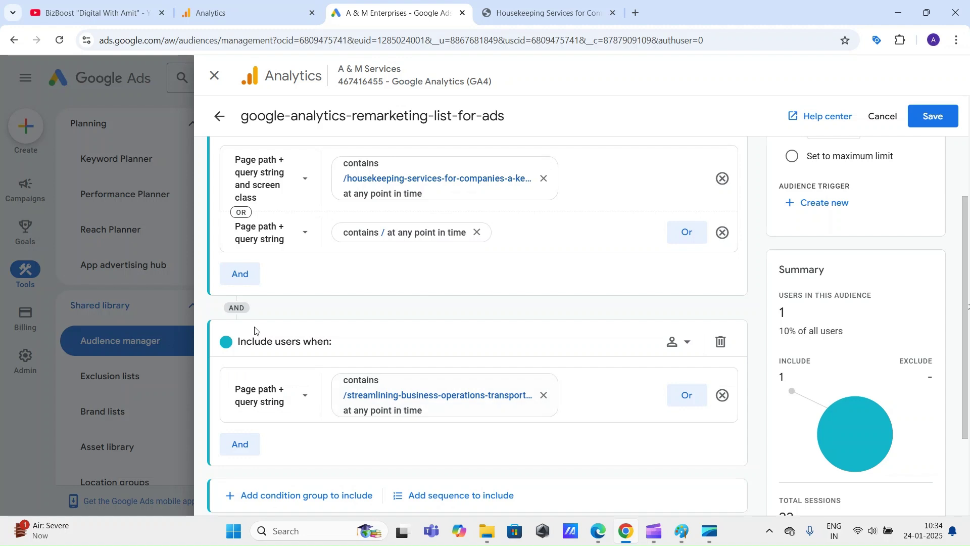
double_click(236, 308)
left_click(248, 307)
left_click_drag(966, 240, 965, 328)
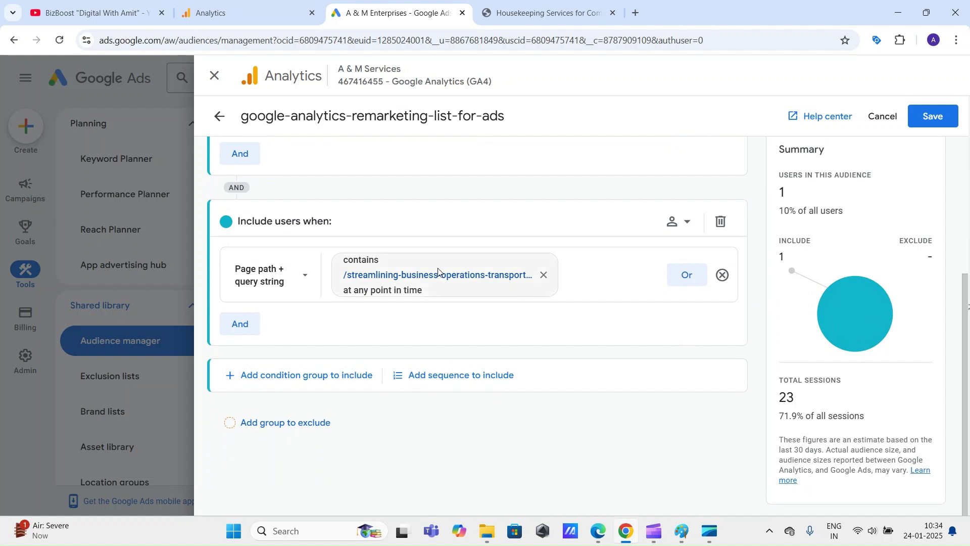
left_click(265, 379)
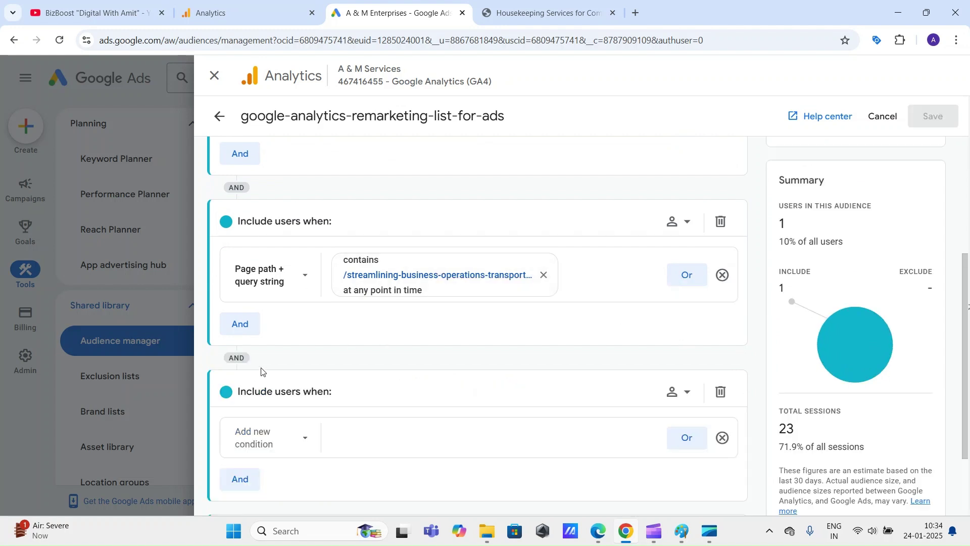
scroll(341, 435, "down", 2)
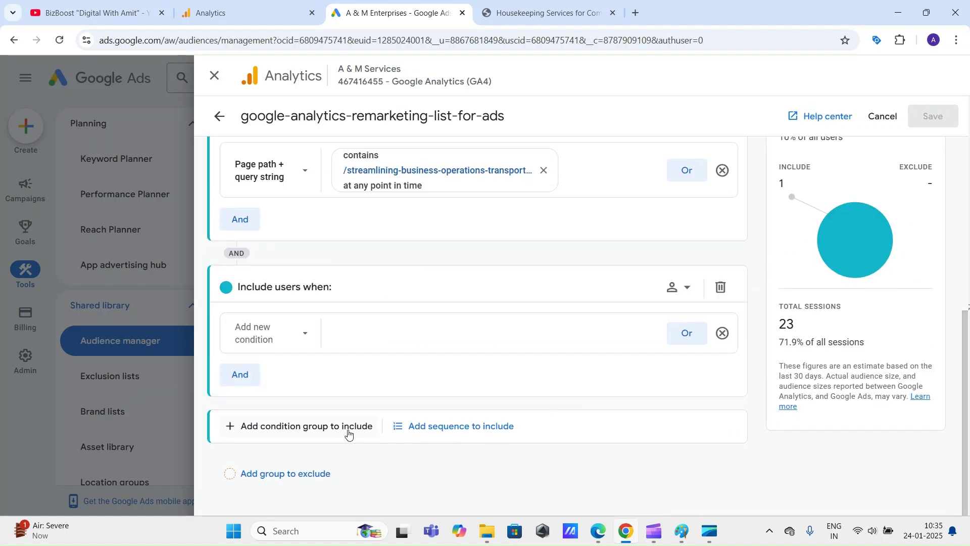
Examine how the include groups are joined by AND and how conditions within the first group are joined by OR
mouse_move(711, 521)
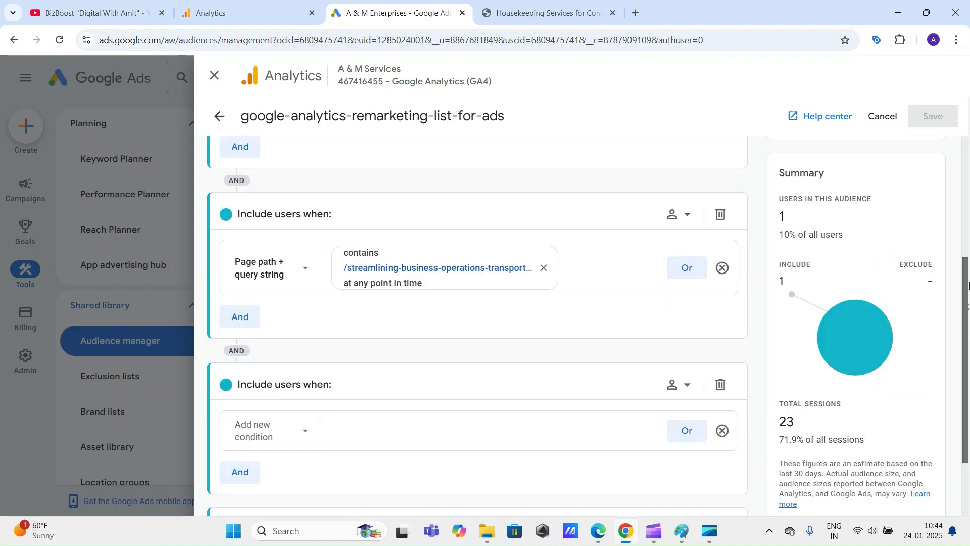
left_click_drag(966, 283, 969, 252)
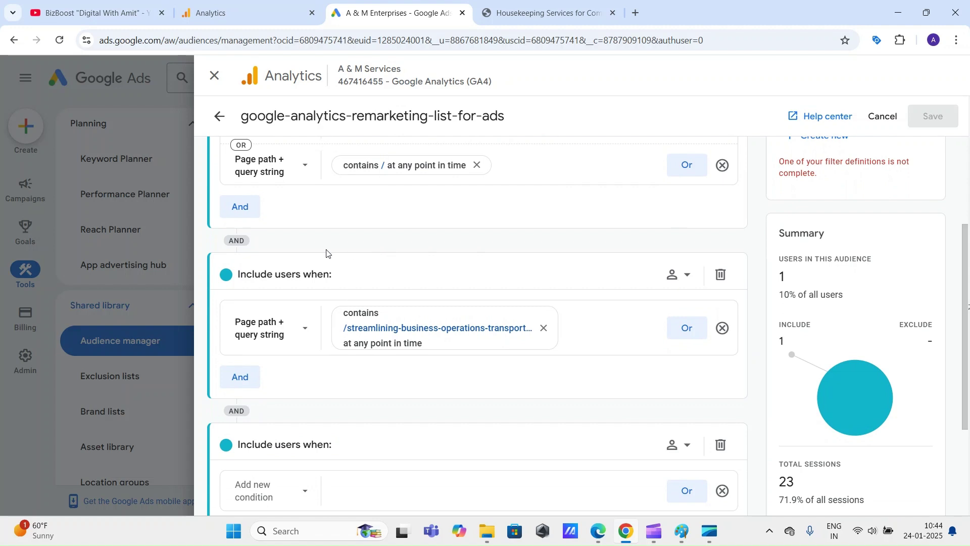
double_click(237, 242)
left_click_drag(967, 267, 966, 305)
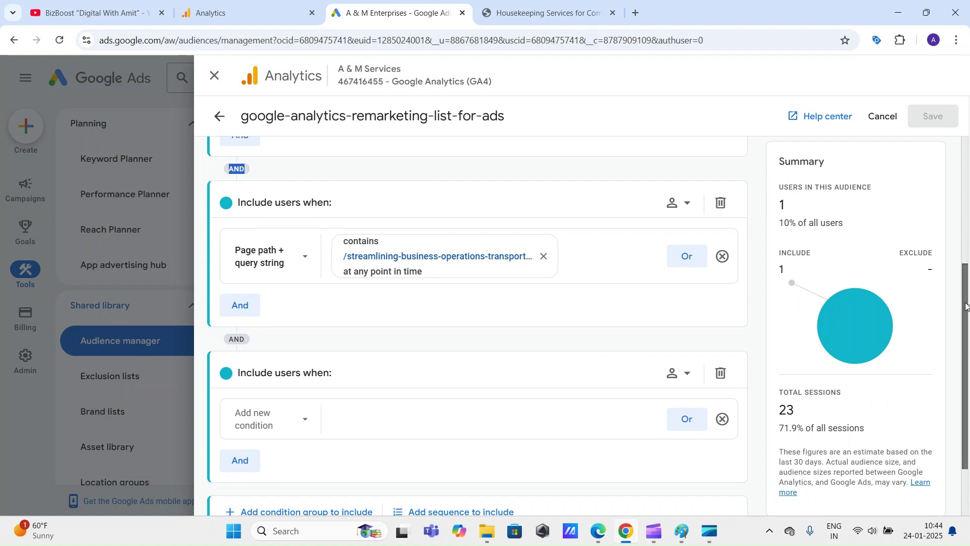
left_click_drag(967, 305, 968, 232)
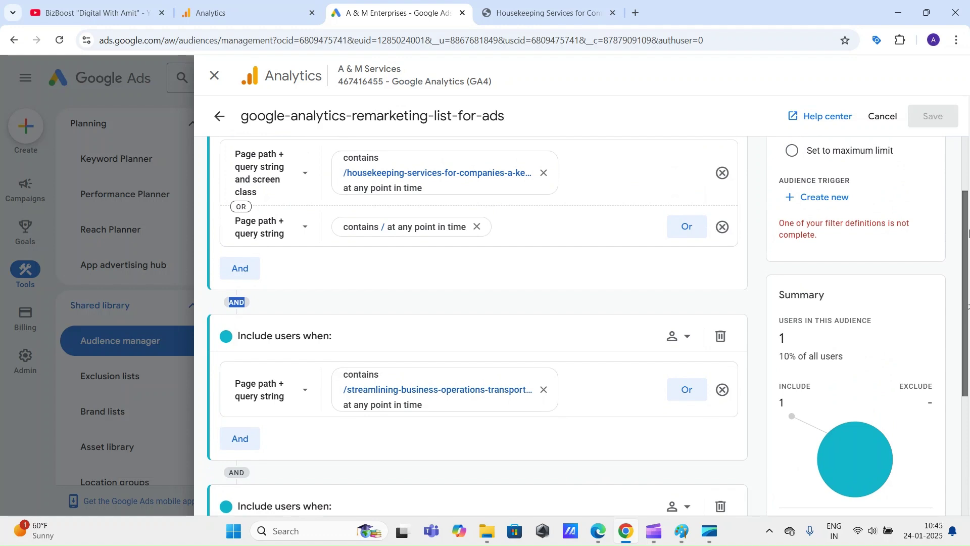
left_click_drag(968, 232, 964, 339)
scroll(968, 249, "up", 3)
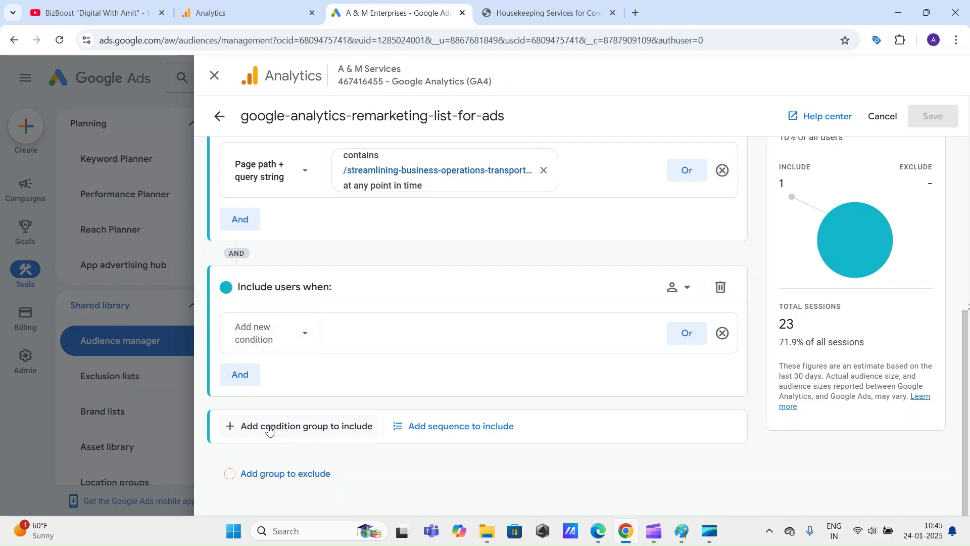
Add a fourth, empty condition group to include beneath the third group
left_click_drag(967, 363, 965, 287)
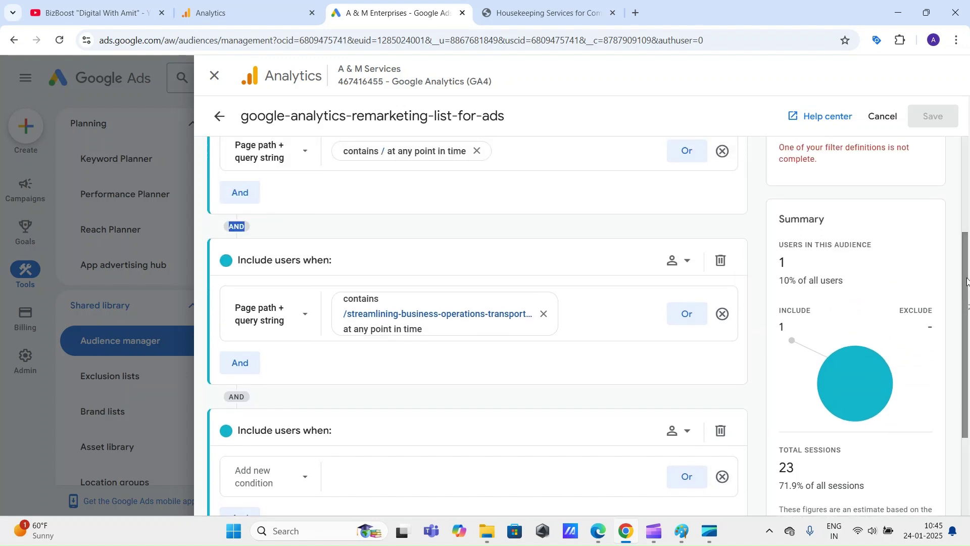
scroll(564, 353, "down", 3)
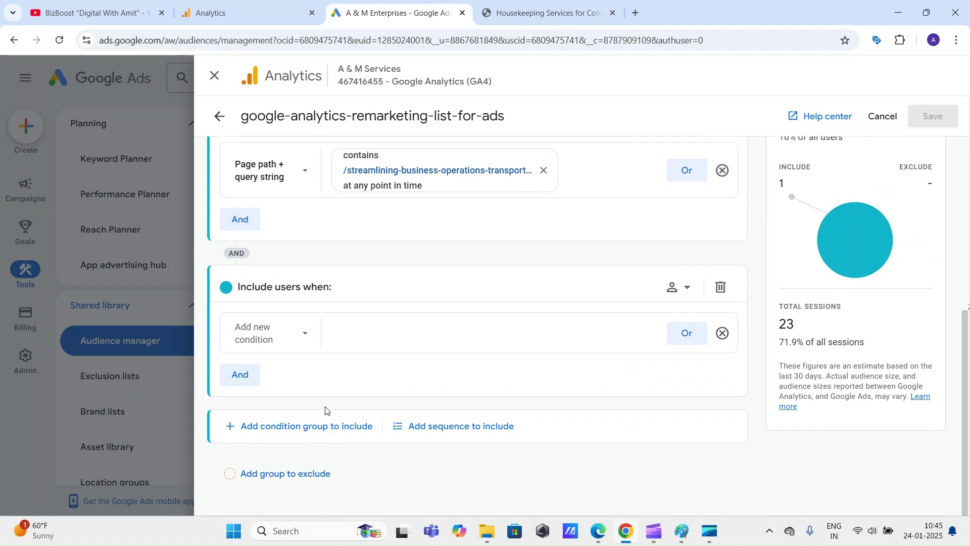
left_click(281, 431)
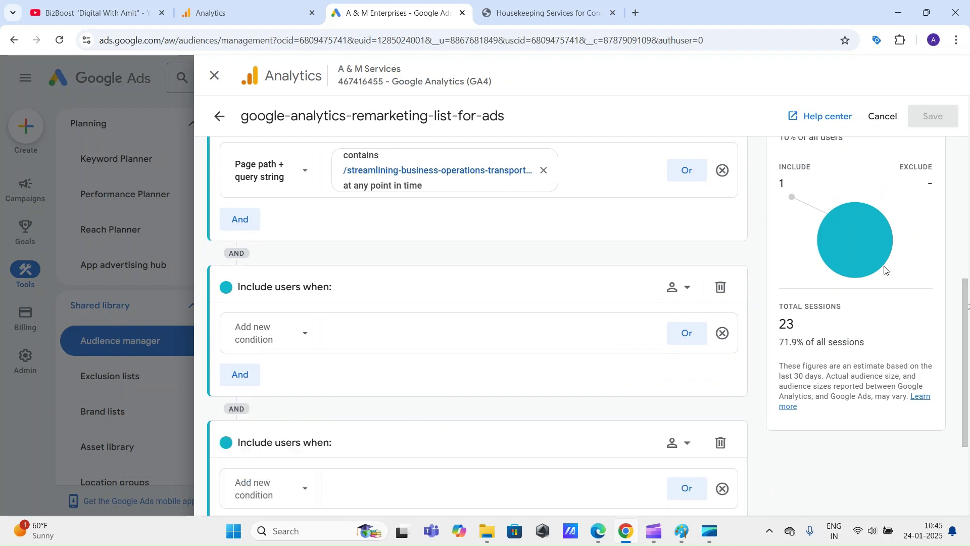
Add a sequence to include beneath the fourth condition group
left_click_drag(968, 317, 967, 197)
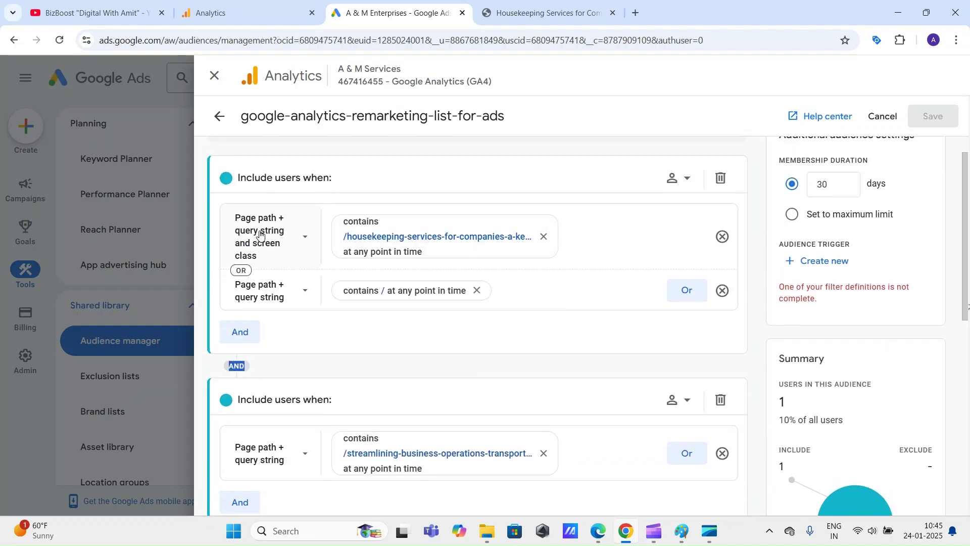
left_click(240, 366)
left_click_drag(969, 192, 965, 392)
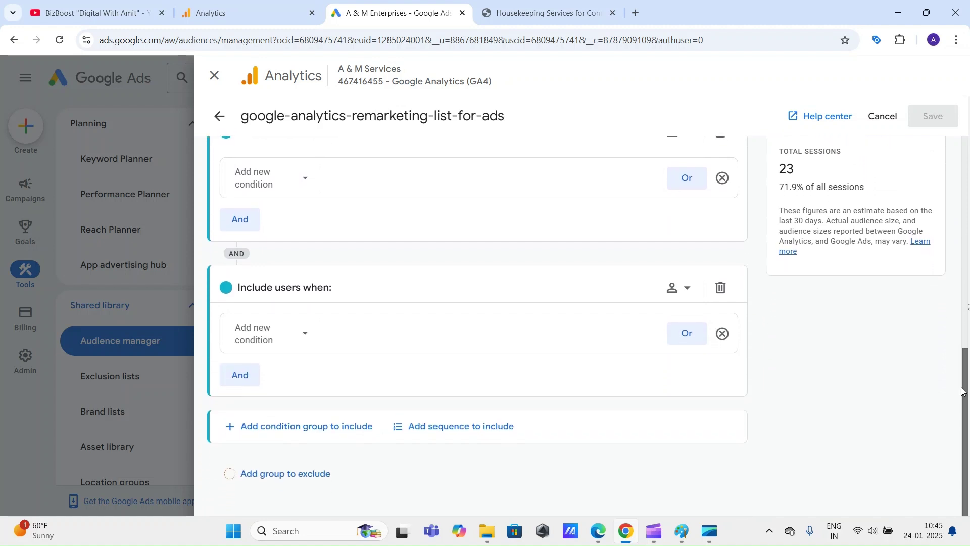
left_click(463, 428)
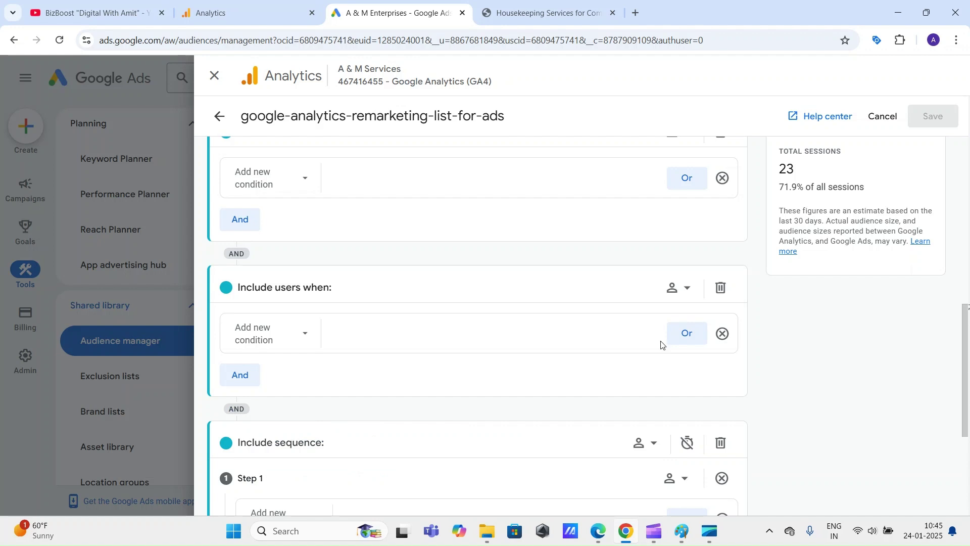
scroll(966, 319, "down", 3)
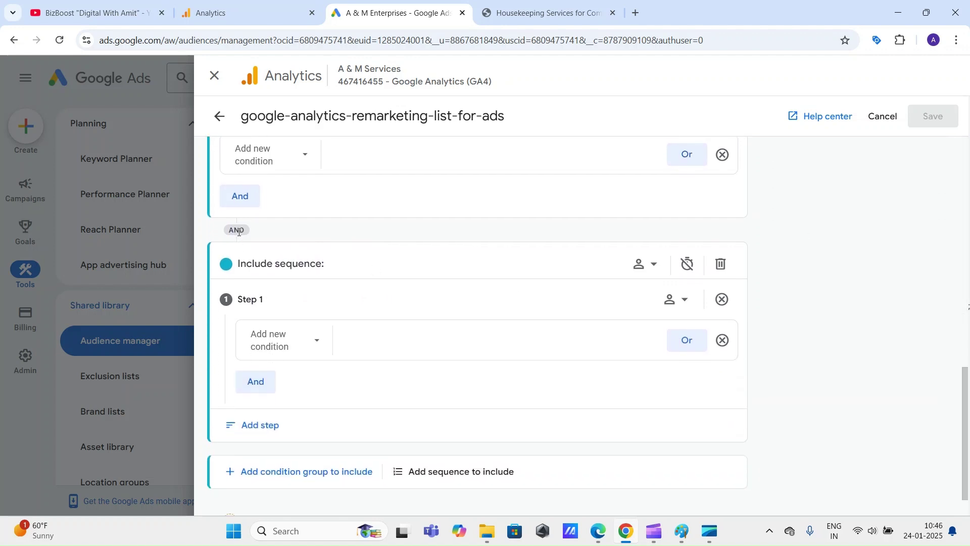
Examine the AND operator above the new sequence and the sequence's heading and Step 1 options
left_click_drag(237, 230, 243, 228)
left_click(265, 232)
left_click_drag(228, 232, 248, 225)
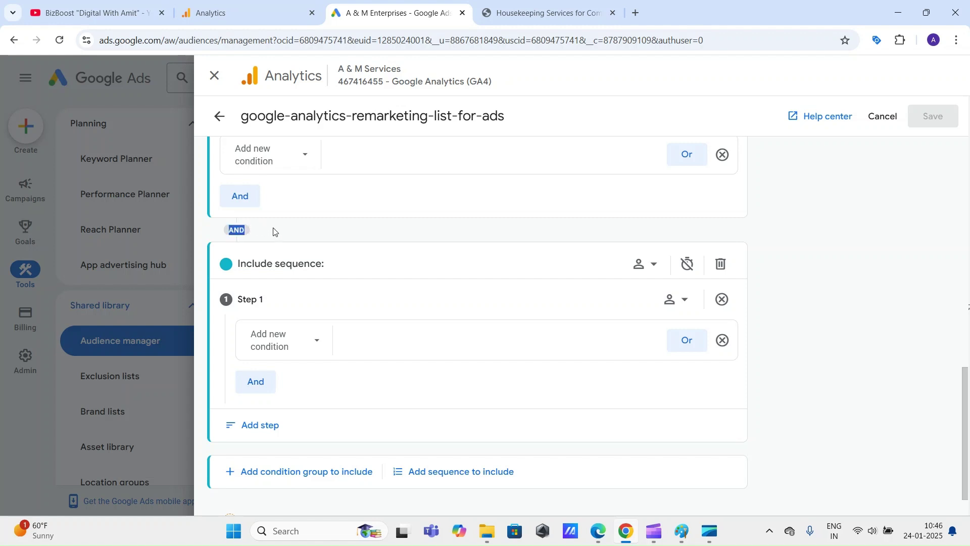
left_click(243, 231)
mouse_move(966, 379)
left_mouse_down()
mouse_move(967, 358)
mouse_move(969, 398)
left_mouse_up()
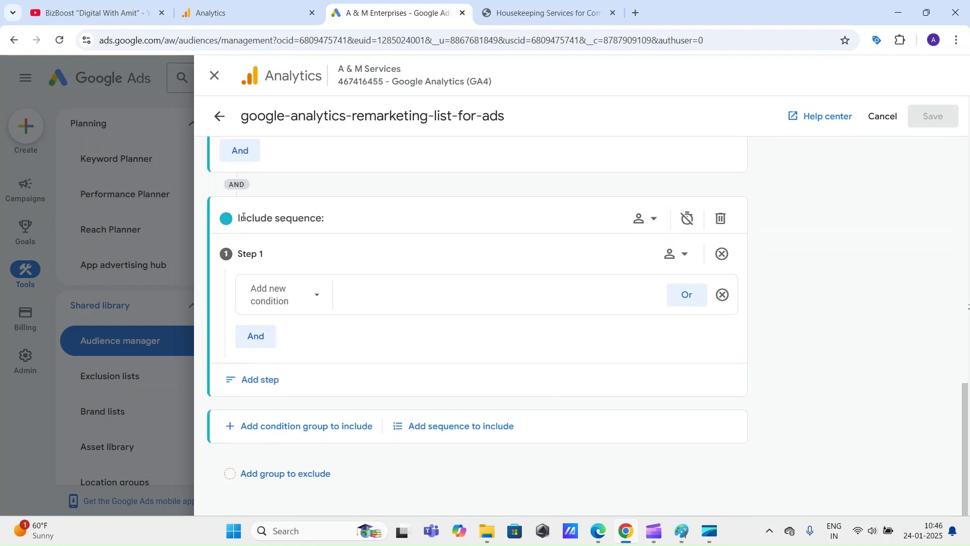
left_click_drag(239, 218, 326, 212)
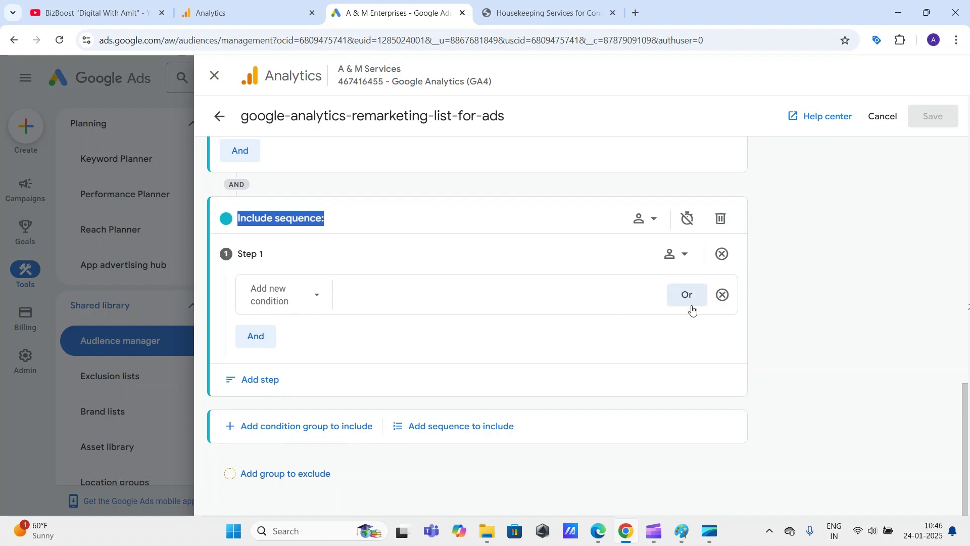
left_click(764, 318)
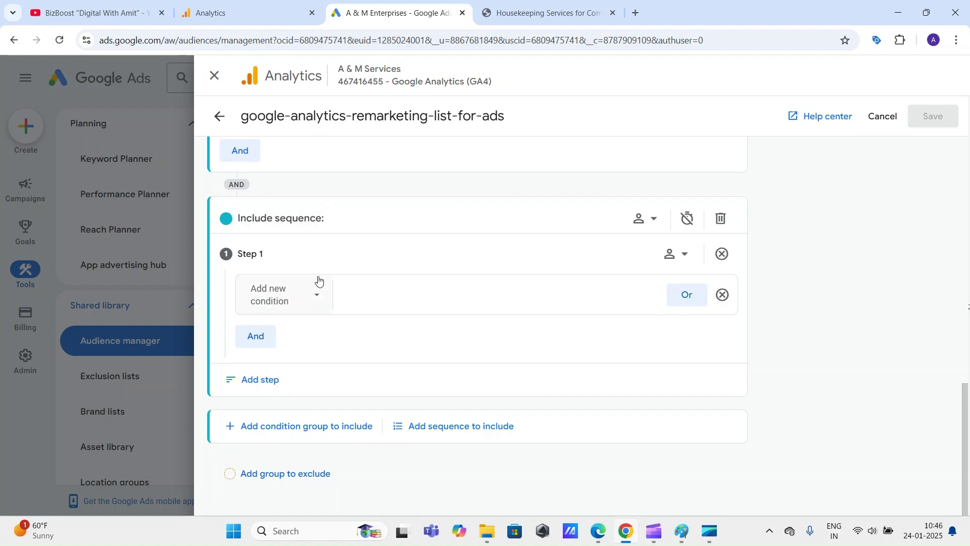
Add an OR condition to Step 1 of the sequence and set the step's first condition to Page path + query string
left_click(689, 298)
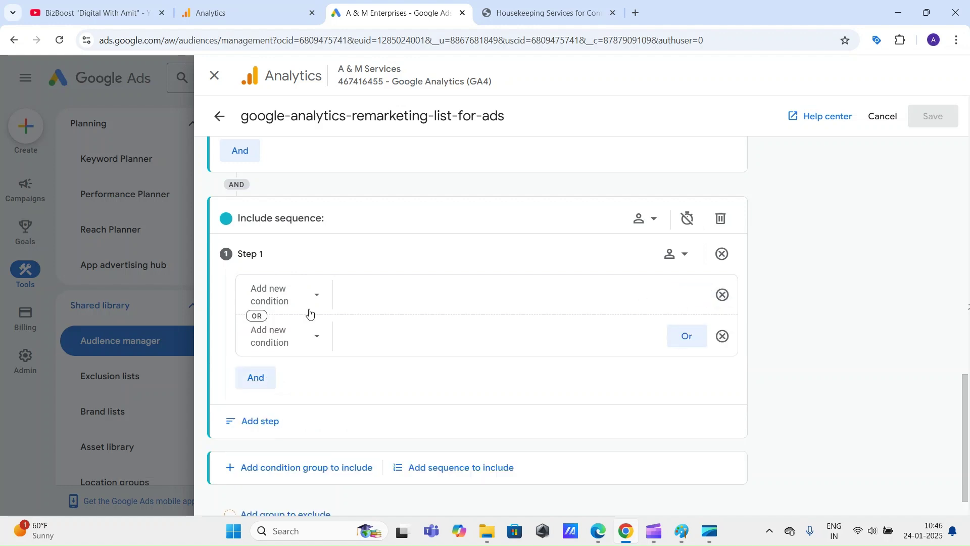
left_click(297, 299)
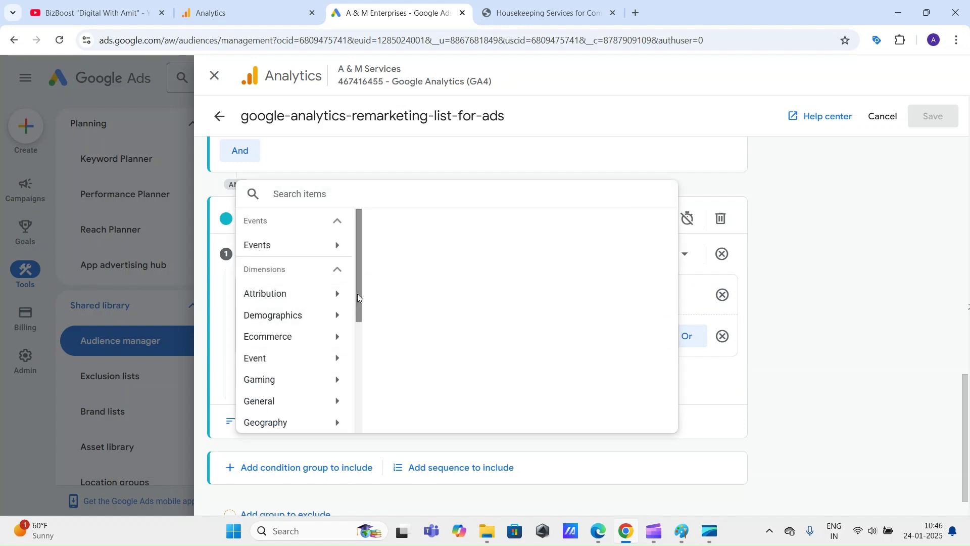
left_click_drag(356, 293, 367, 347)
scroll(366, 345, "down", 1)
left_click(290, 345)
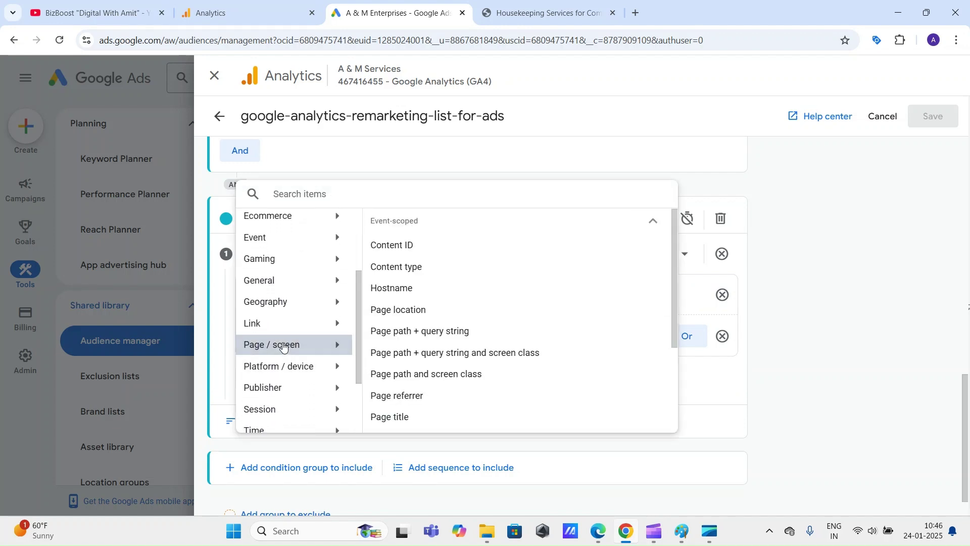
left_click(399, 331)
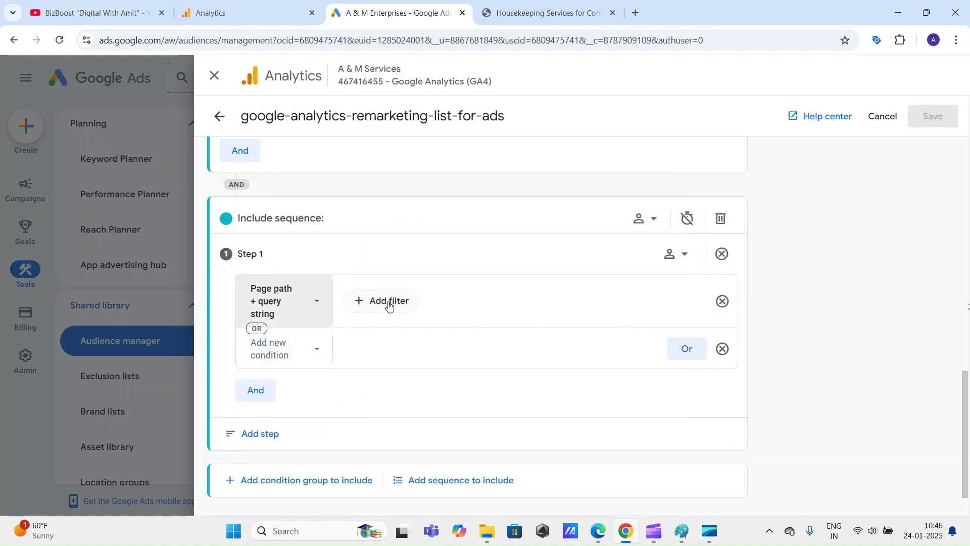
Filter the first Step 1 condition to page paths containing the /streamlining-business-operations-transportation-services page
left_click(387, 302)
left_click(388, 366)
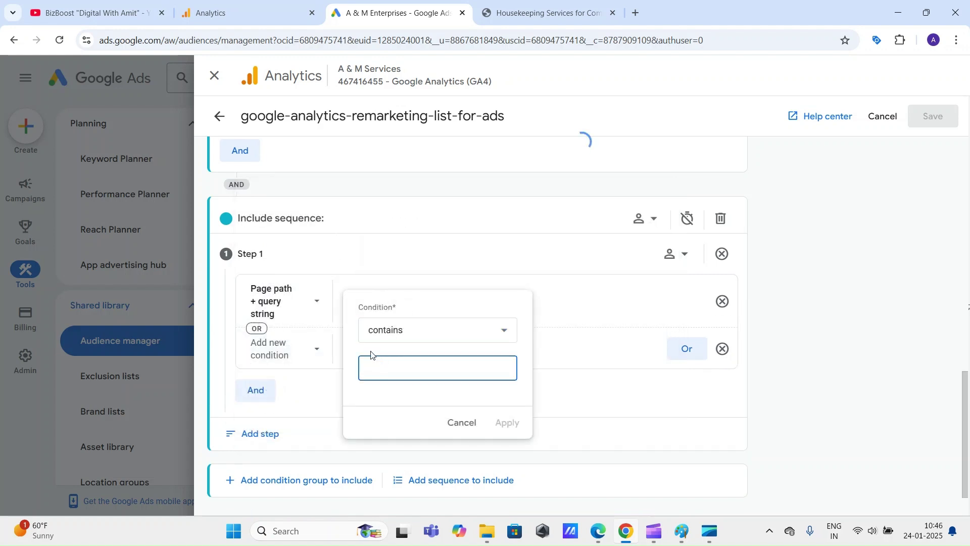
left_click(416, 313)
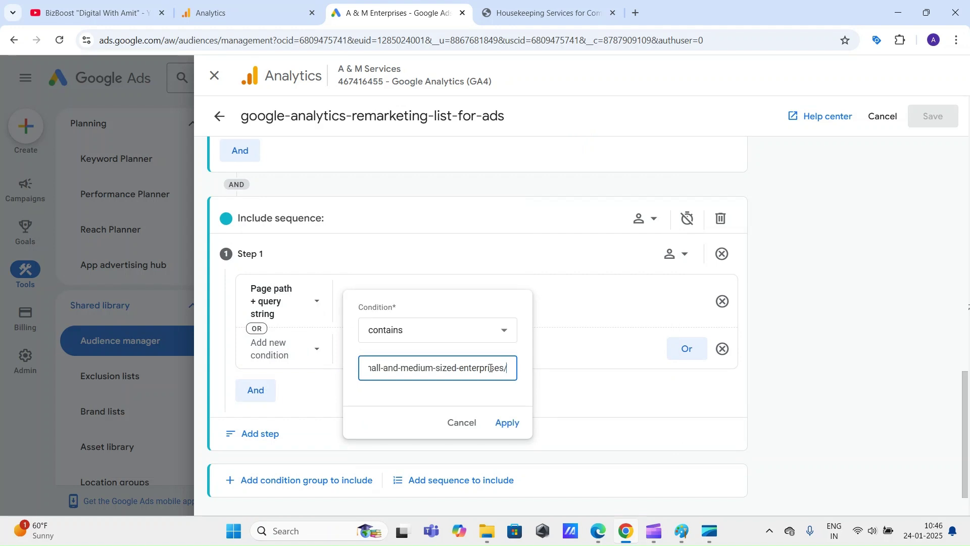
left_click(507, 421)
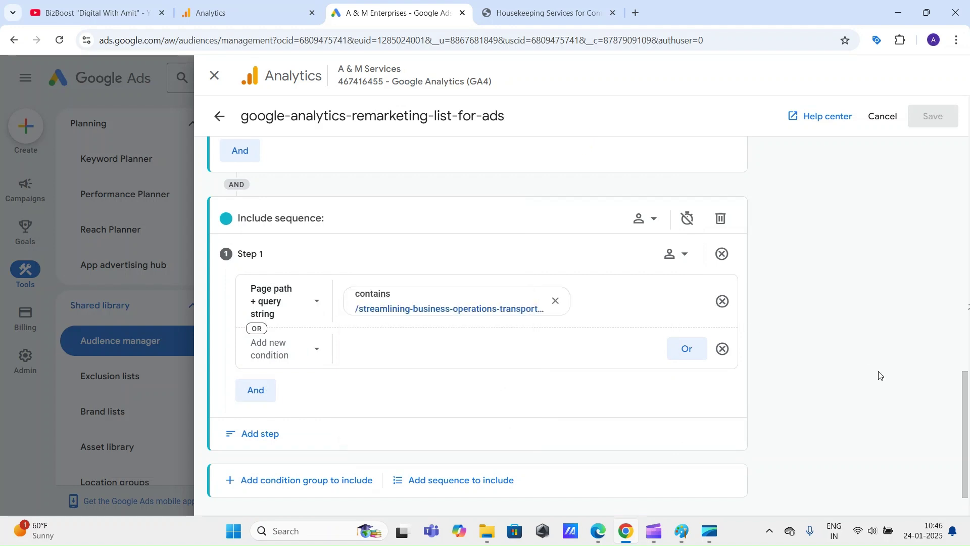
Set the empty OR condition in Step 1 of the sequence to Page path + query string
scroll(953, 374, "down", 2)
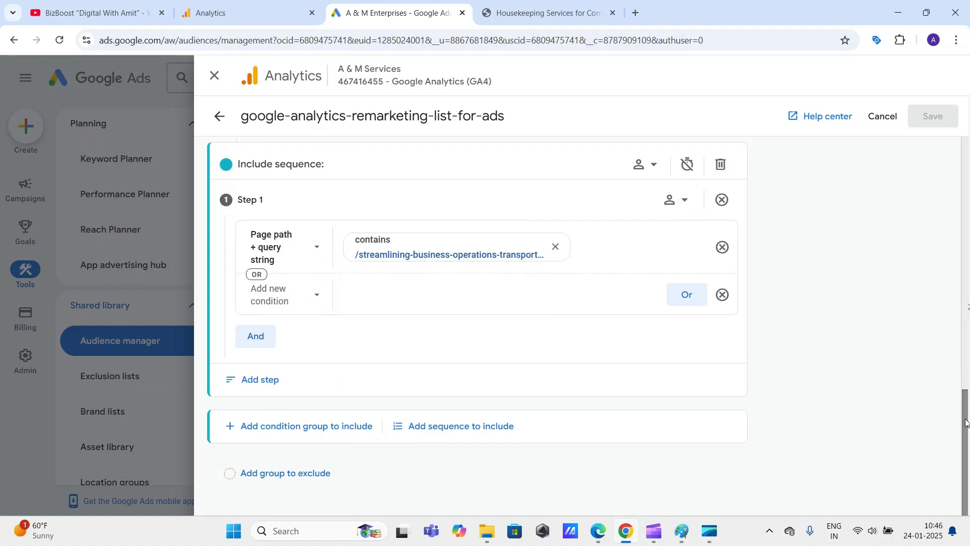
left_click(288, 295)
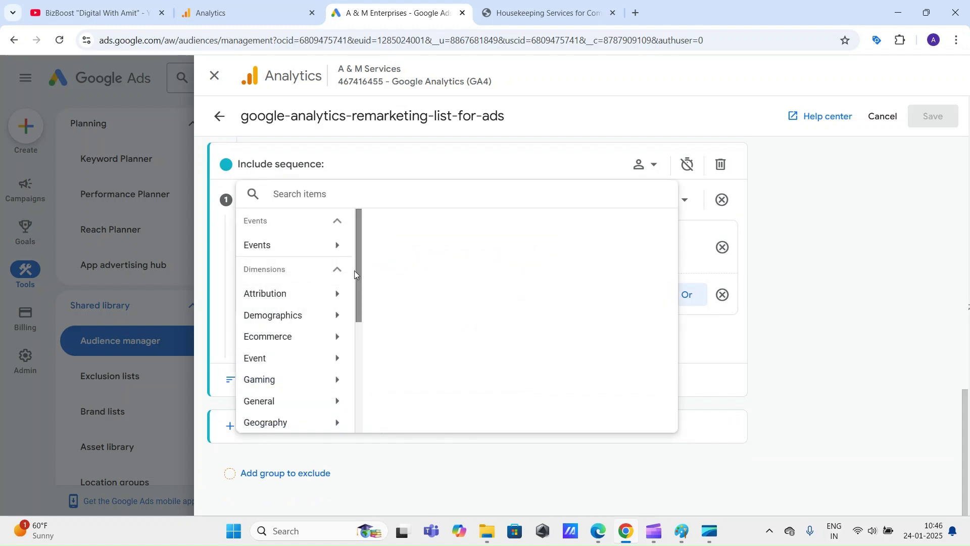
left_click_drag(354, 271, 363, 322)
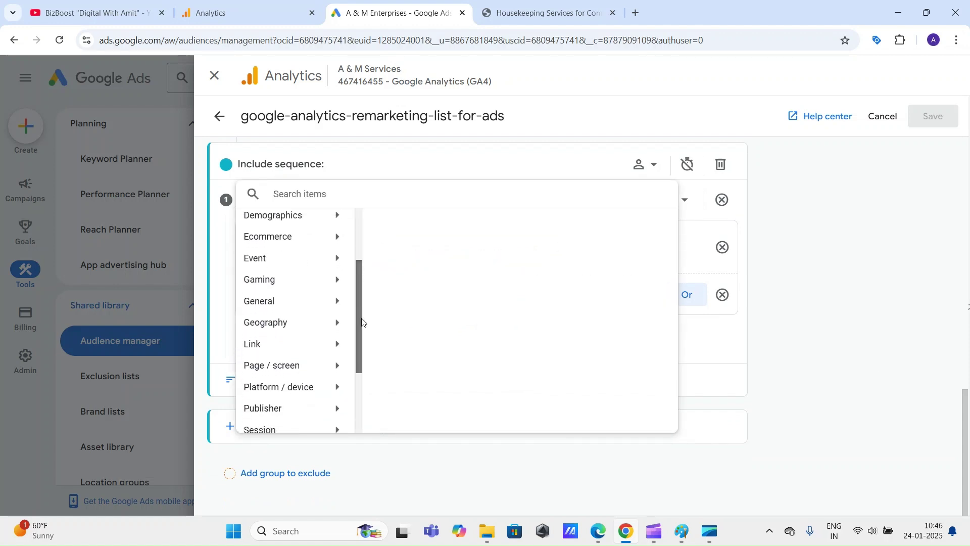
left_click(311, 365)
left_click(429, 335)
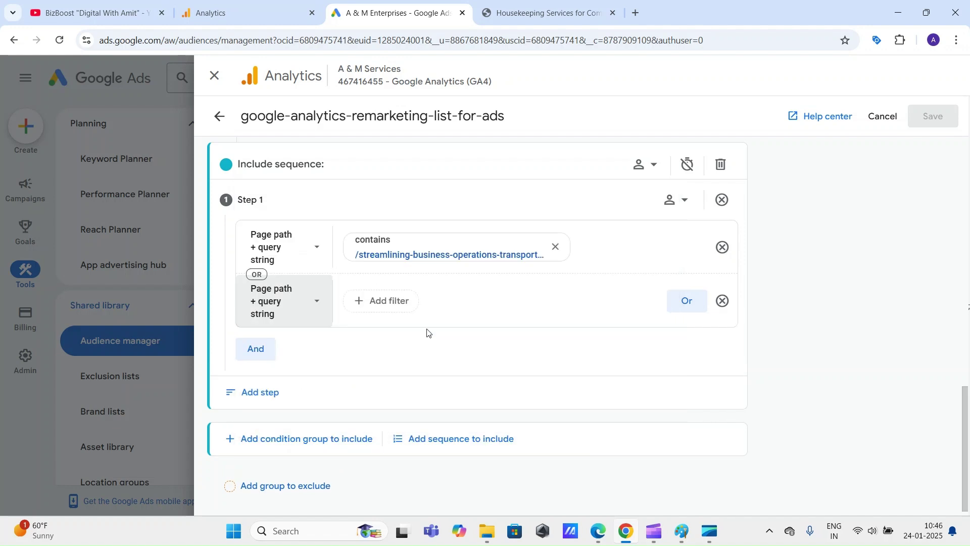
Filter the second Step 1 condition to page paths containing /housekeeping-services-for-companies-a-key-to-productivity-and-workplace-well-being/
left_click(381, 301)
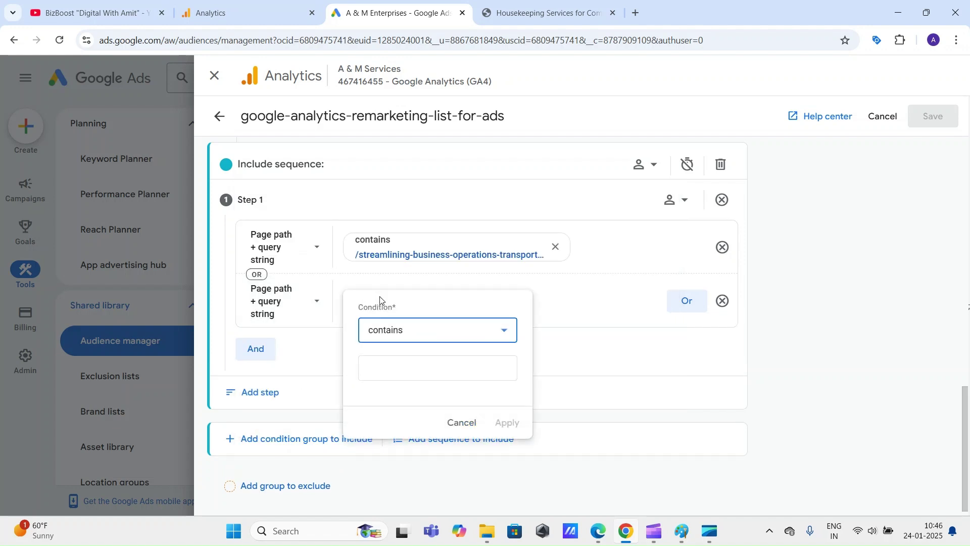
left_click(402, 364)
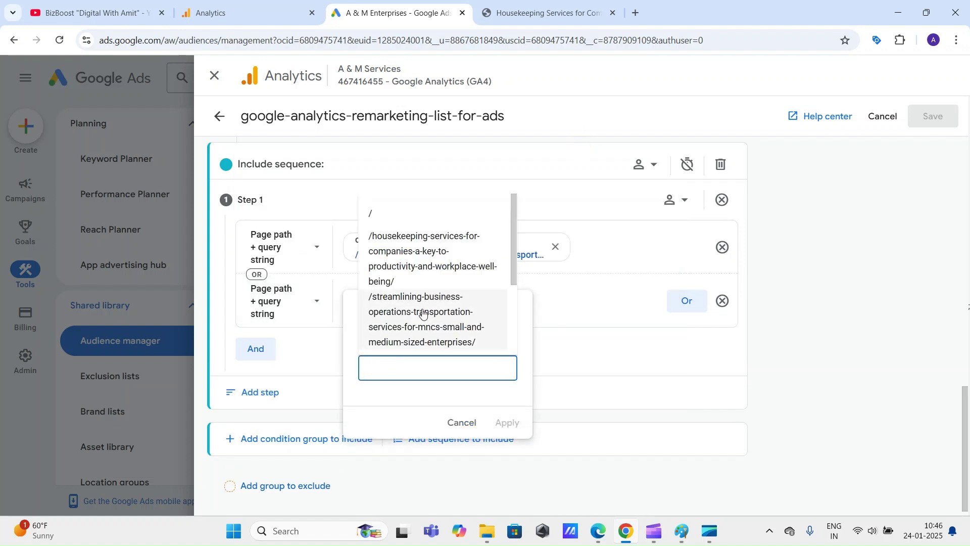
left_click(409, 256)
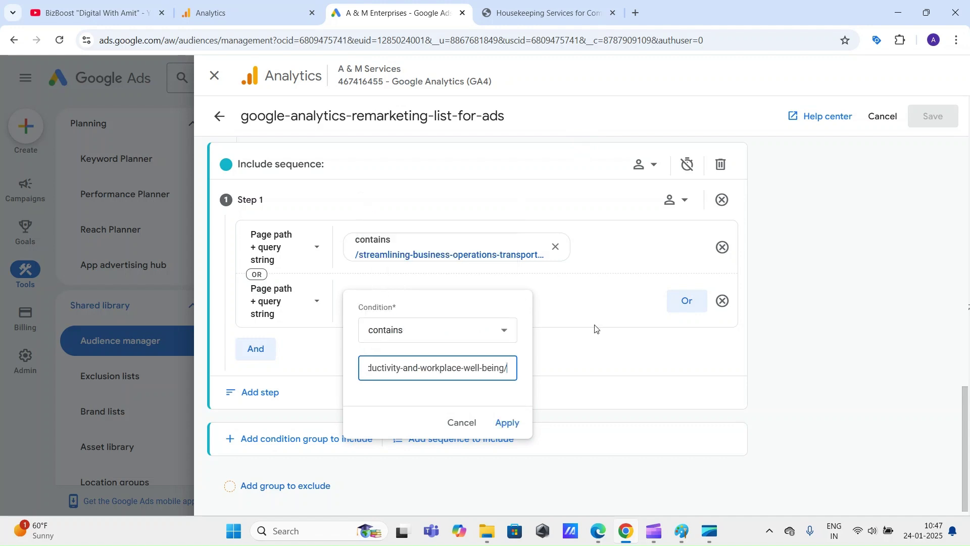
left_click(509, 423)
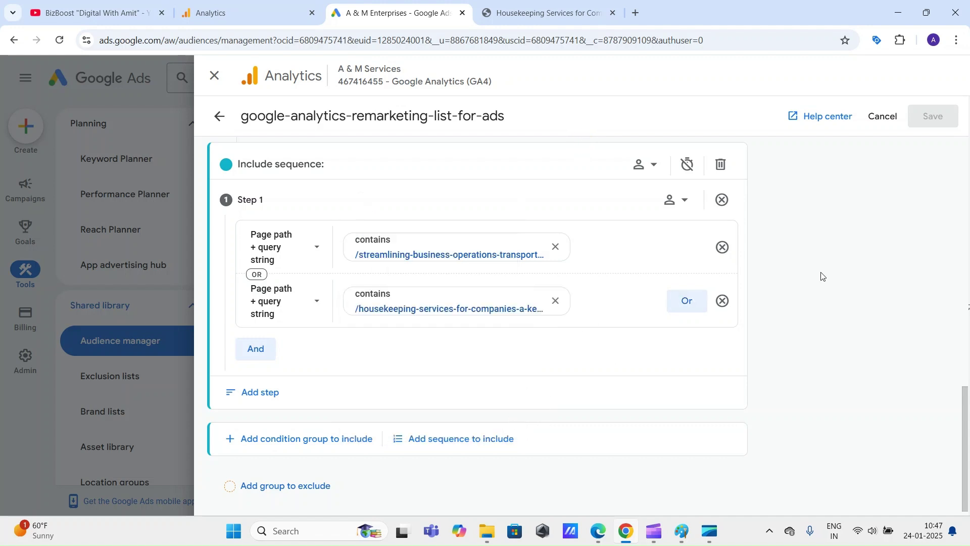
Add Step 2 to the sequence and set its condition to Page path + query string
left_click_drag(967, 398, 966, 402)
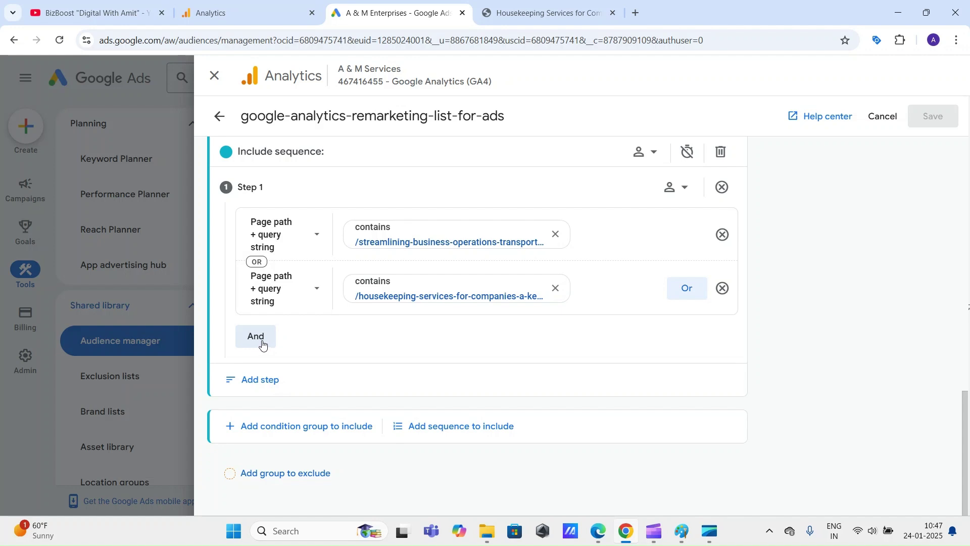
left_click(264, 380)
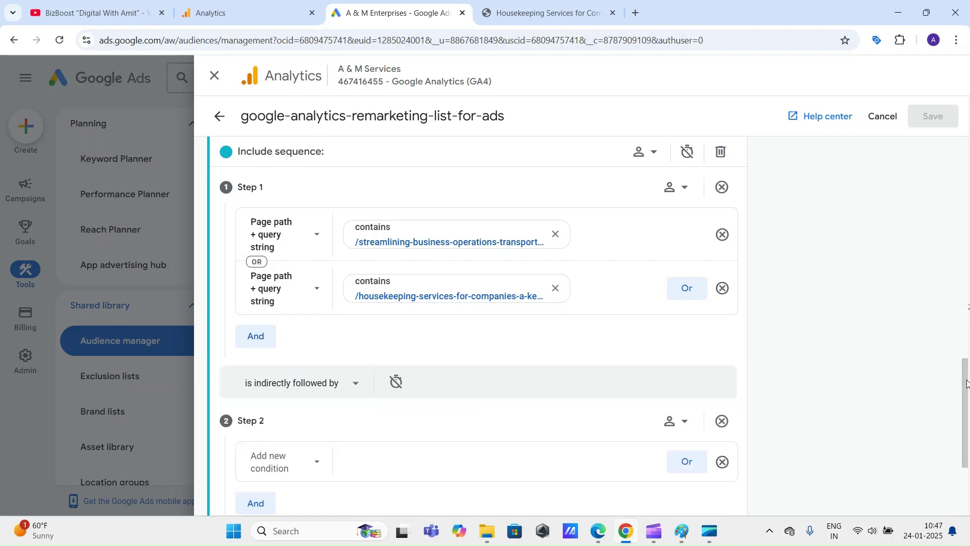
left_click_drag(967, 383, 967, 412)
left_click(862, 310)
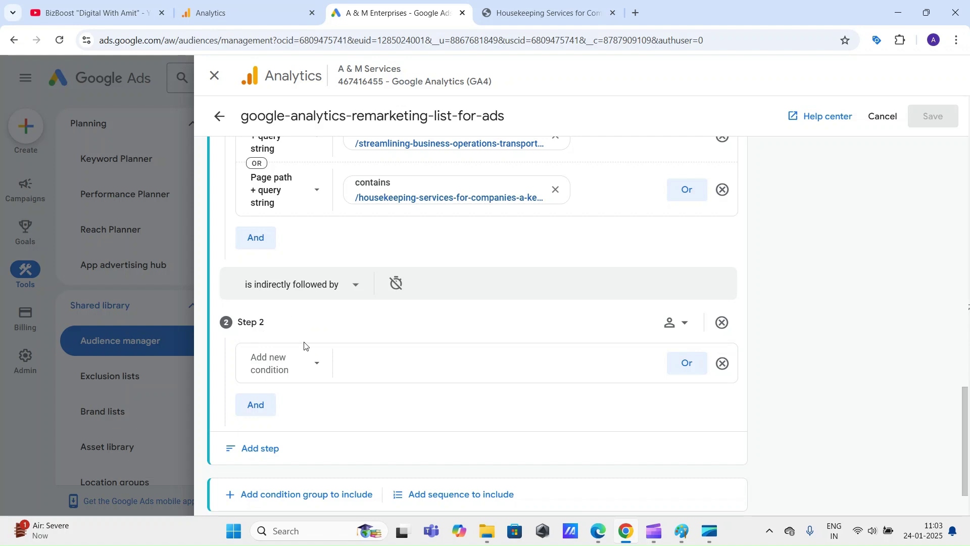
left_click(282, 363)
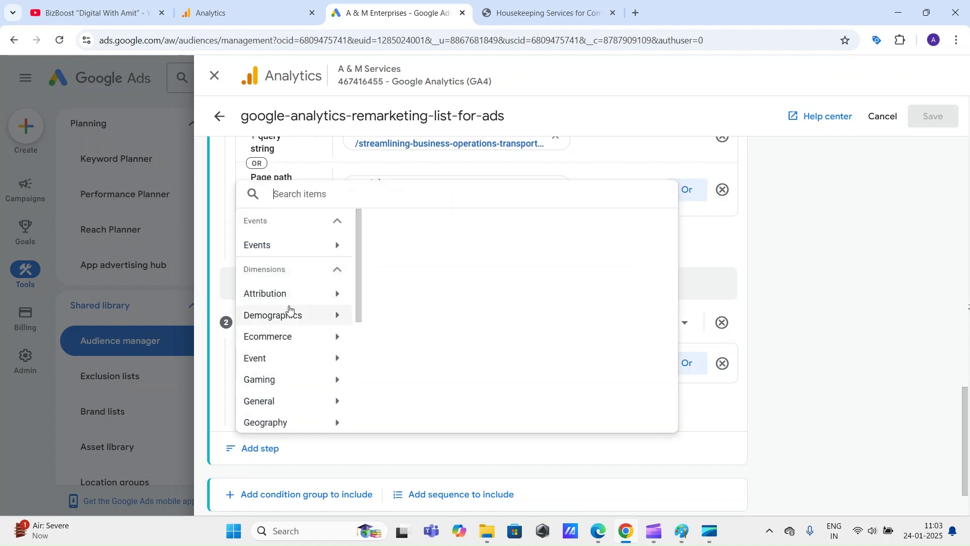
left_click_drag(358, 279, 353, 343)
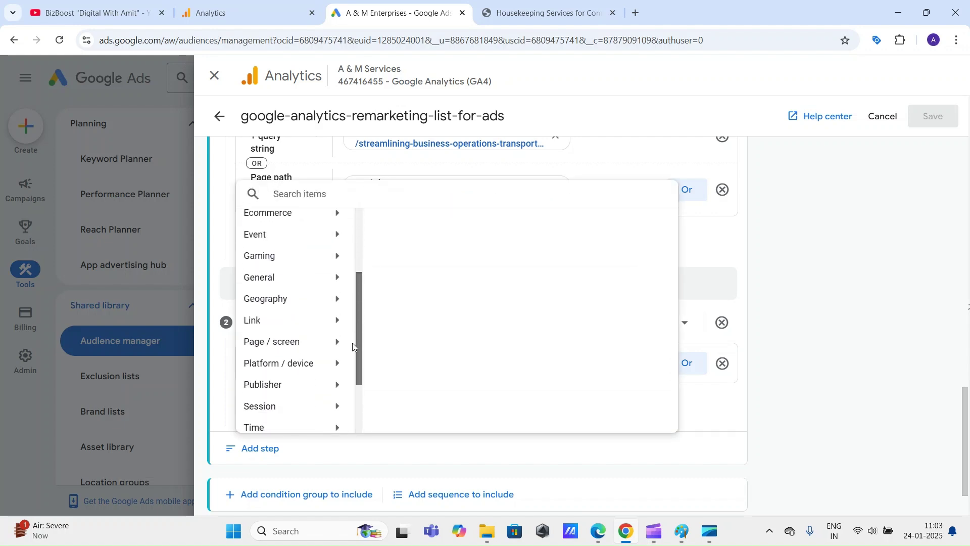
left_click(299, 341)
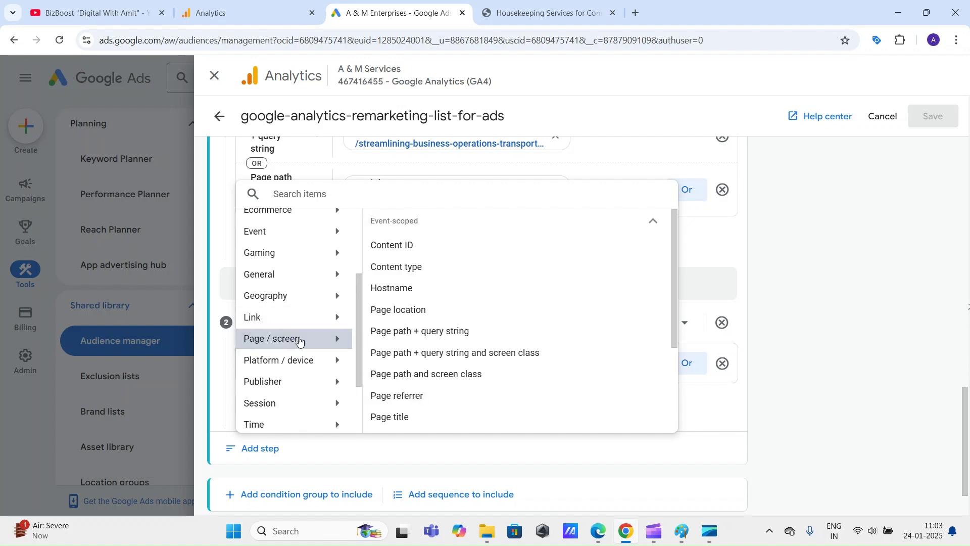
left_click(423, 331)
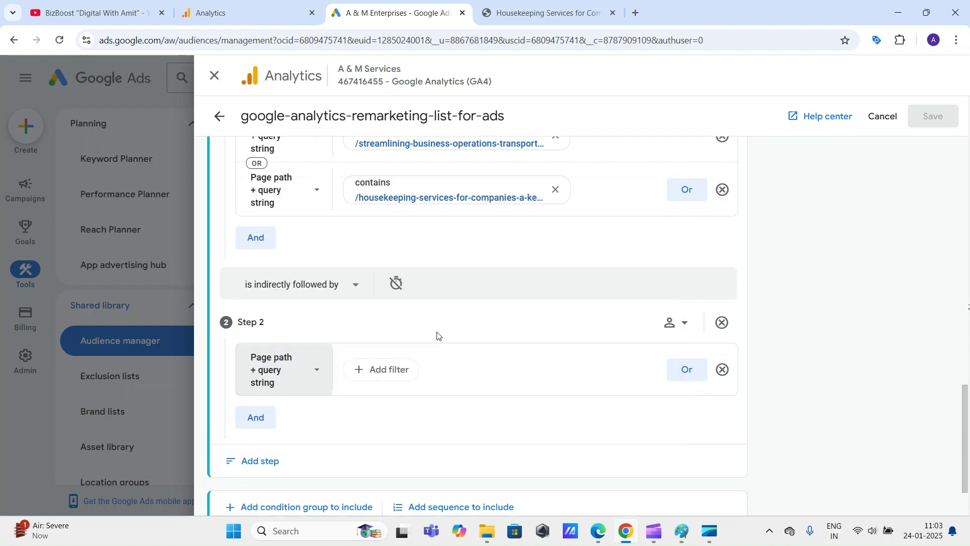
Filter the Step 2 condition to page paths containing /
left_click(390, 371)
left_click(409, 311)
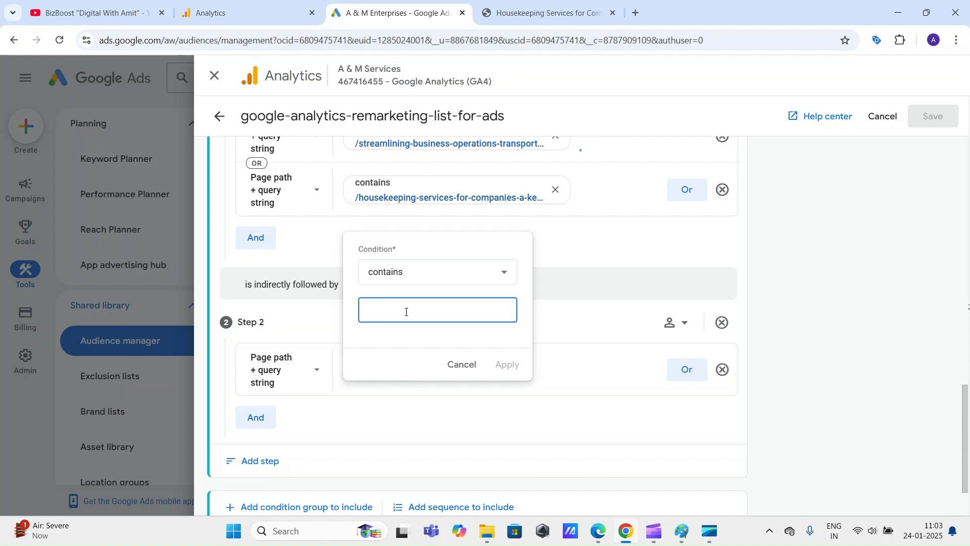
left_click(388, 343)
left_click(511, 365)
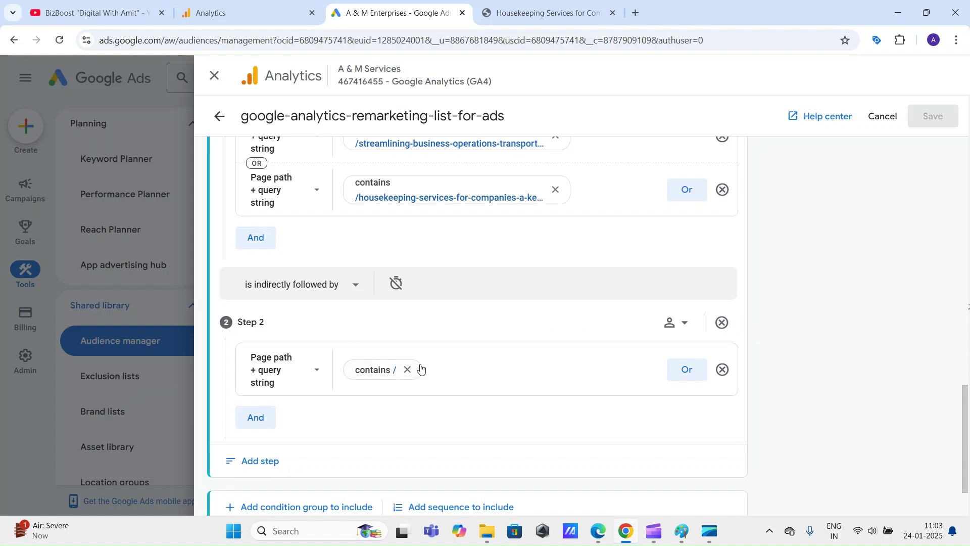
Examine the options for how Step 1 is followed by Step 2 and the page conditions in both steps
left_click_drag(966, 416, 967, 392)
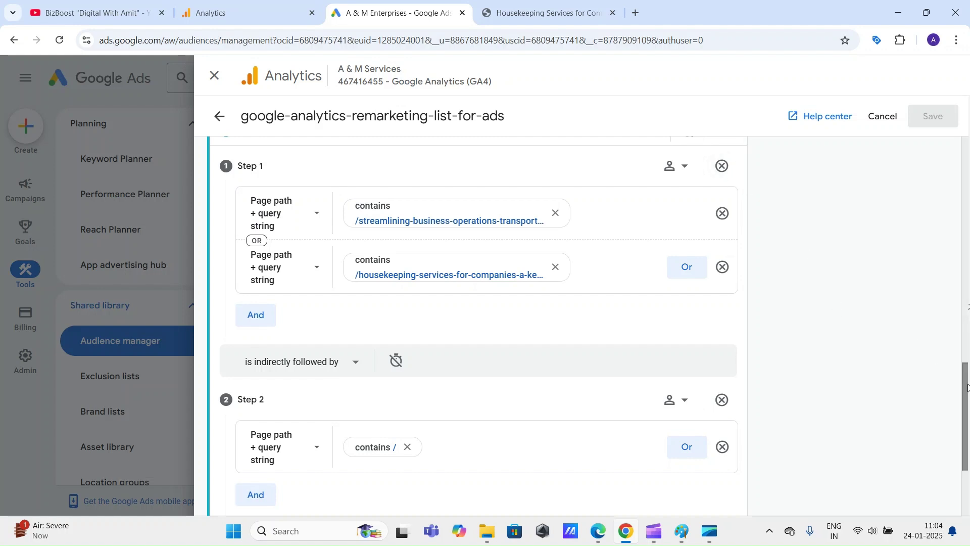
scroll(950, 372, "down", 2)
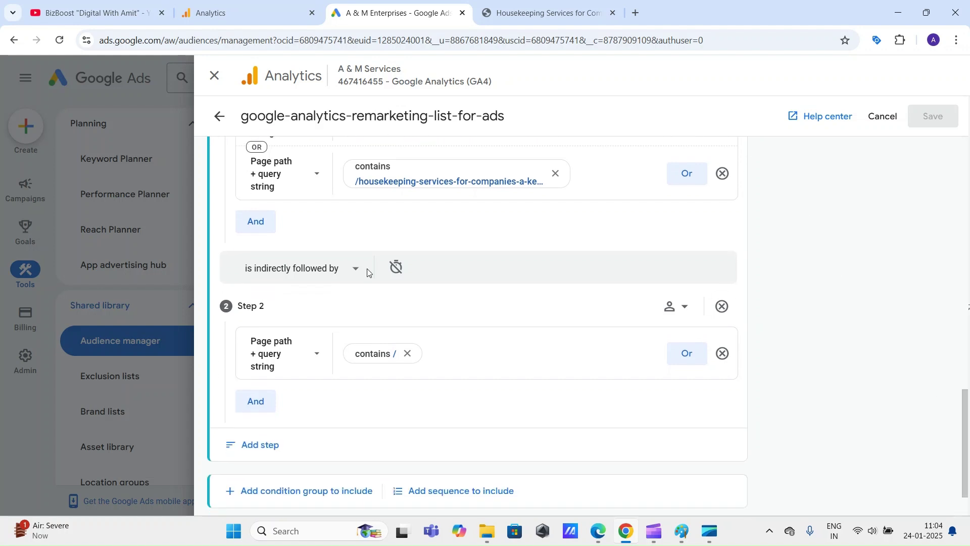
left_click(329, 270)
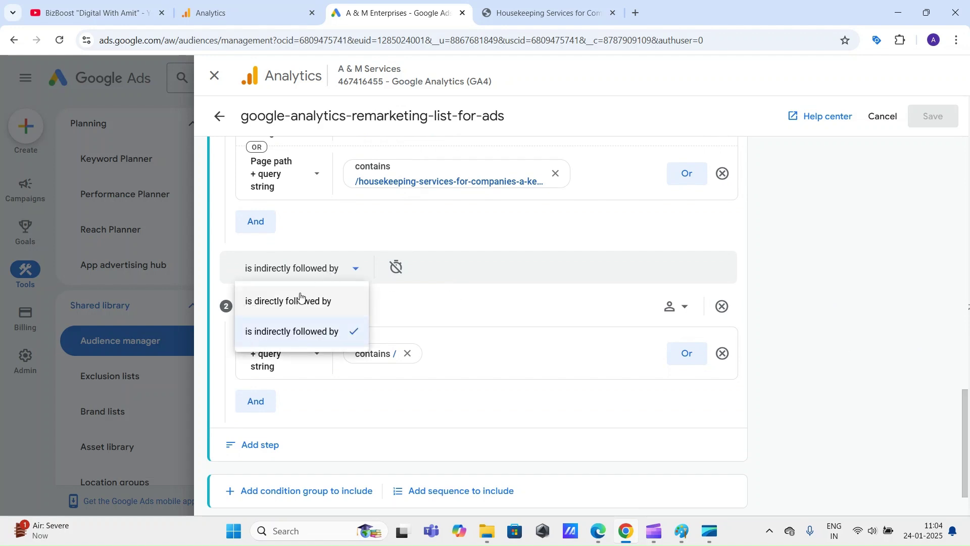
left_click(334, 270)
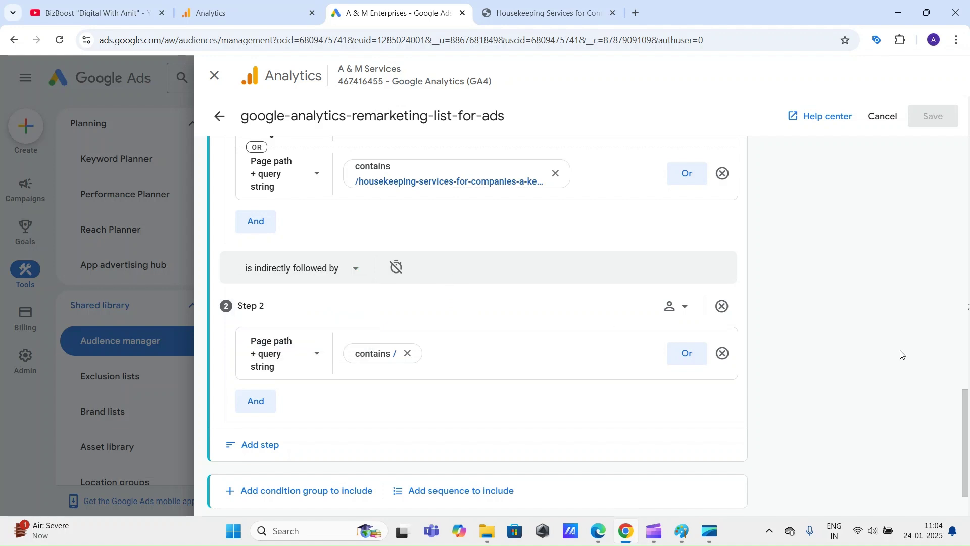
scroll(968, 404, "up", 3)
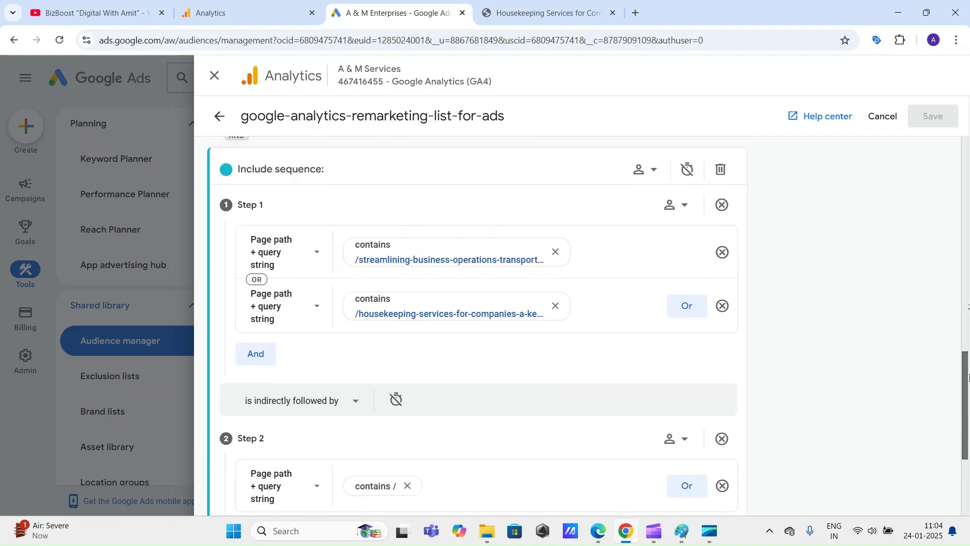
scroll(968, 390, "down", 3)
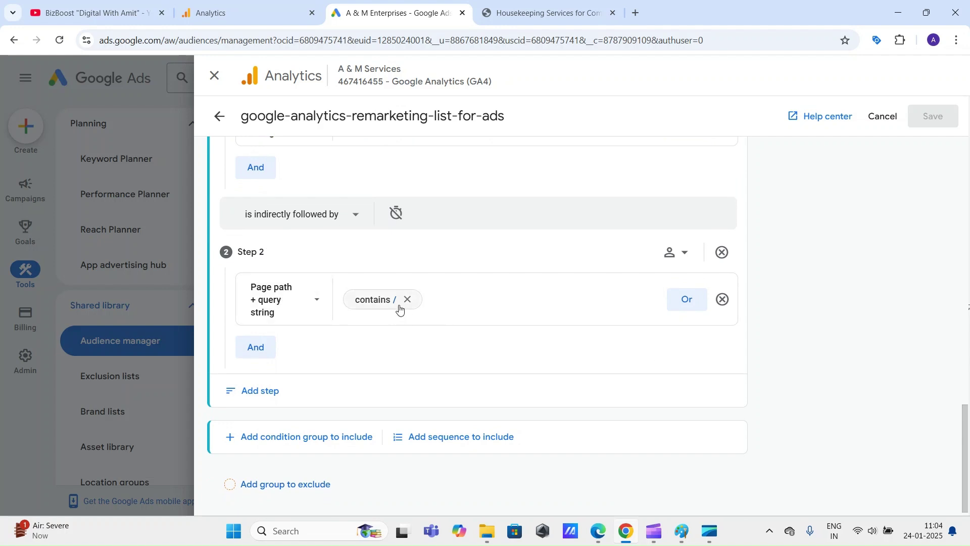
left_click_drag(969, 428, 968, 388)
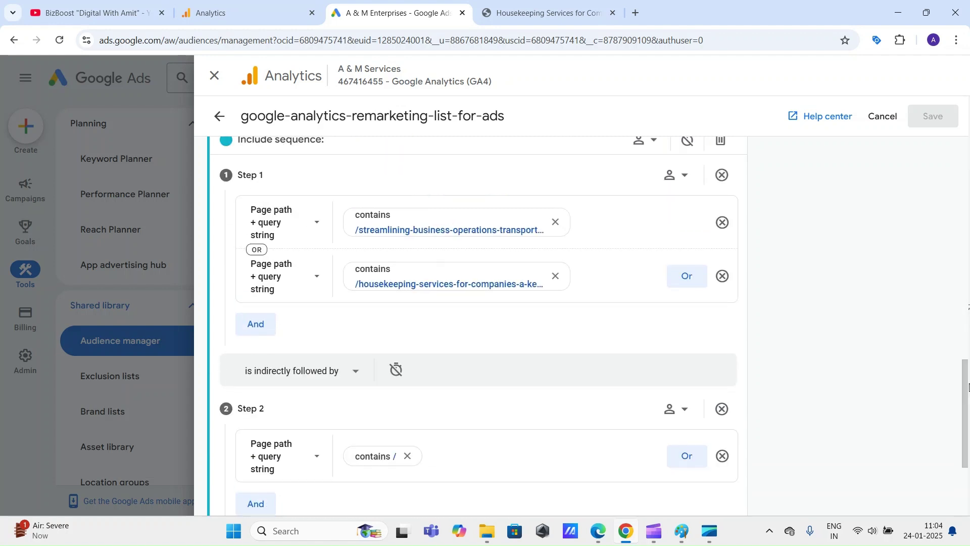
scroll(965, 388, "up", 1)
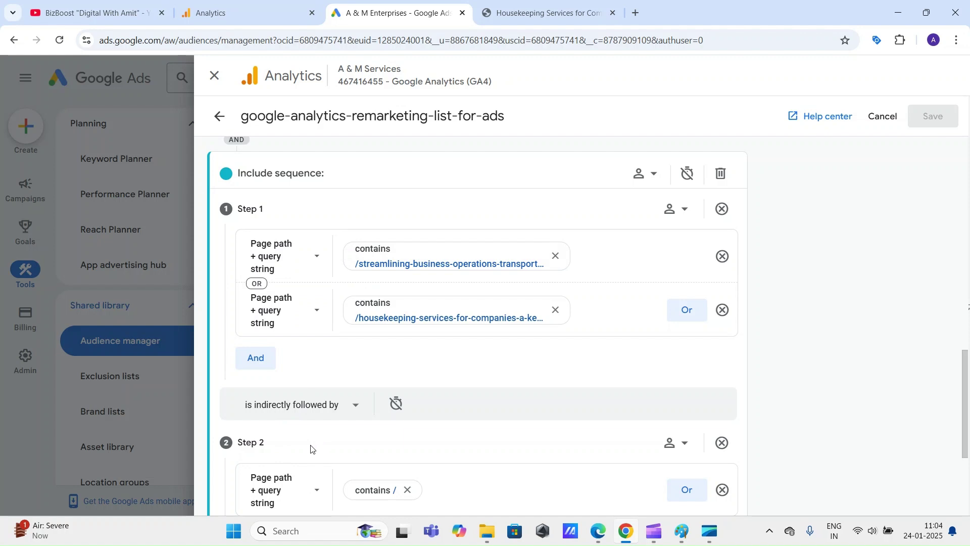
scroll(950, 378, "down", 3)
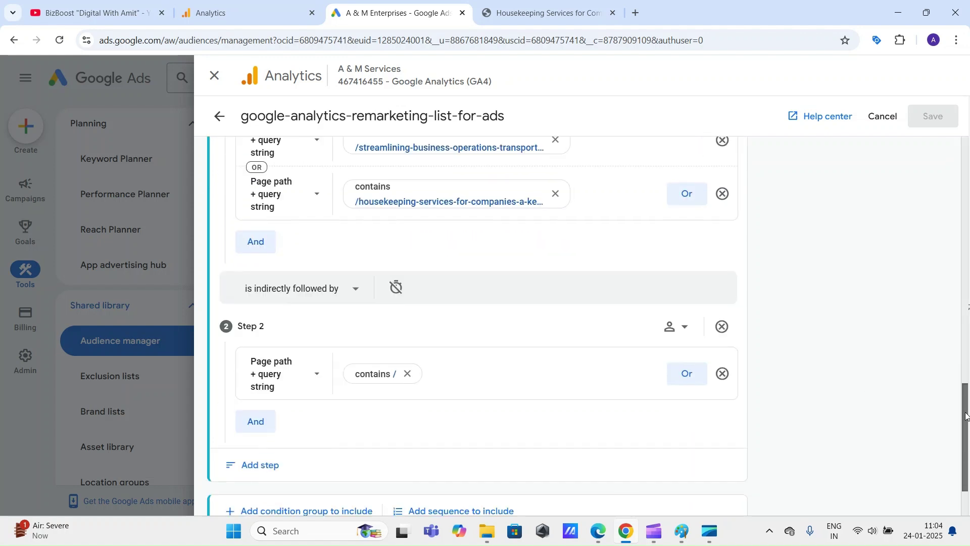
Keep the "is indirectly followed by" relation between the two steps and review the whole sequence with it
left_click(348, 265)
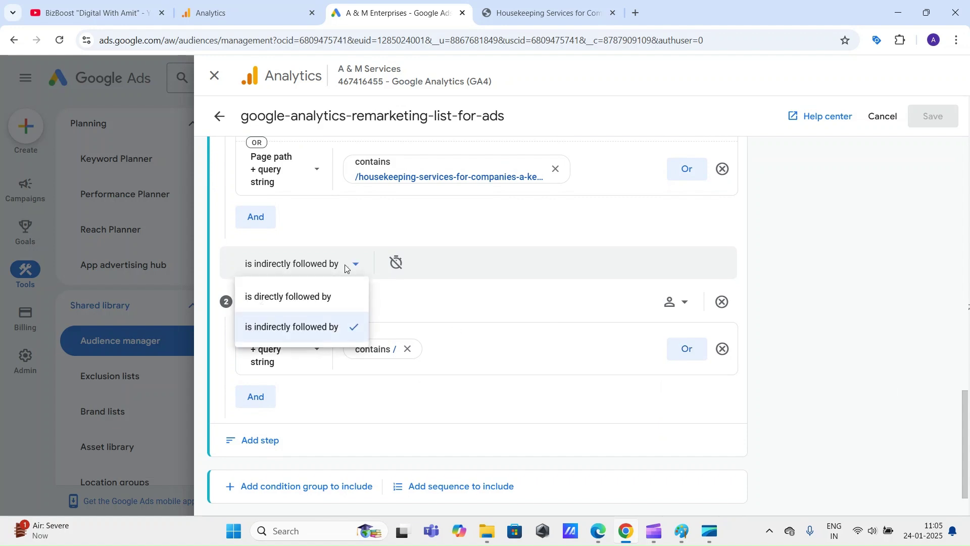
left_click(282, 328)
left_click_drag(966, 409, 967, 360)
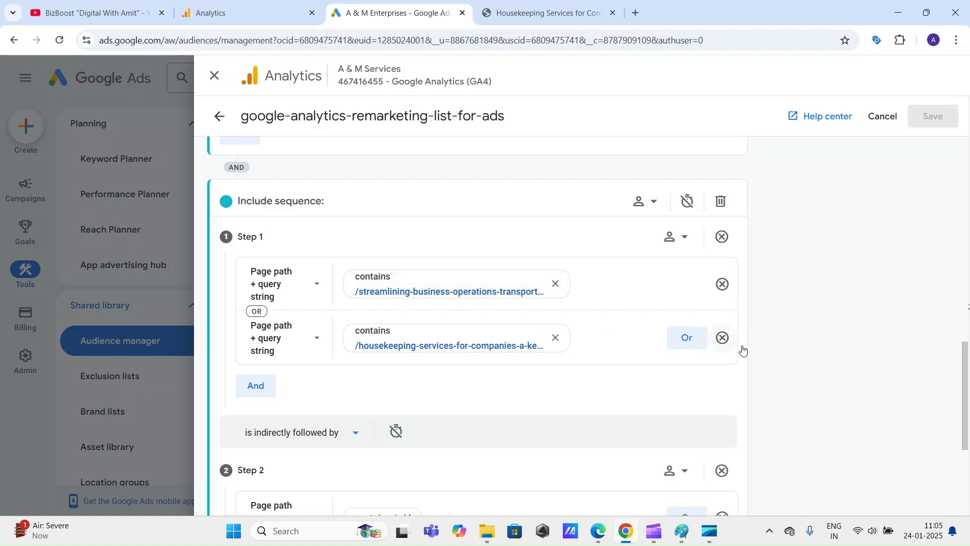
mouse_move(967, 383)
left_mouse_down()
mouse_move(966, 407)
mouse_move(966, 385)
left_mouse_up()
scroll(966, 407, "down", 1)
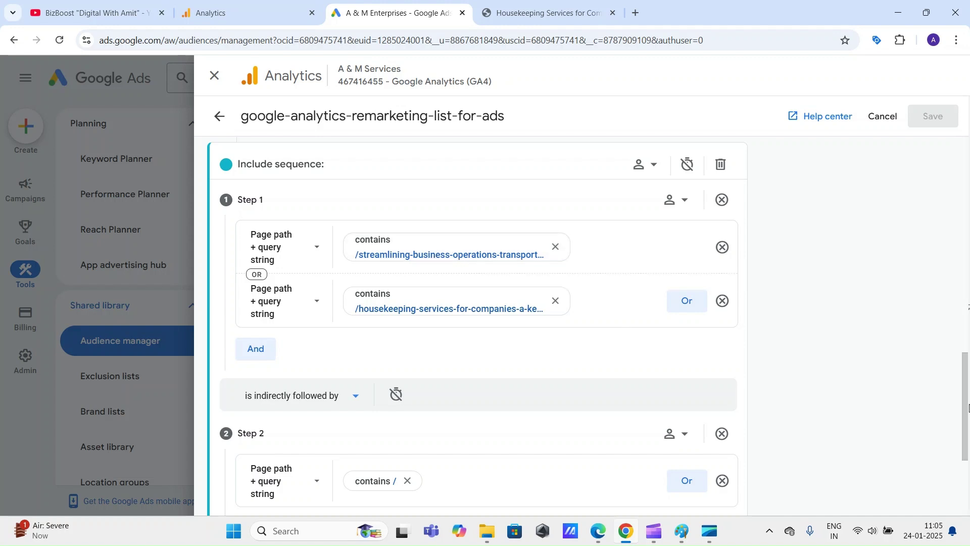
scroll(969, 409, "down", 4)
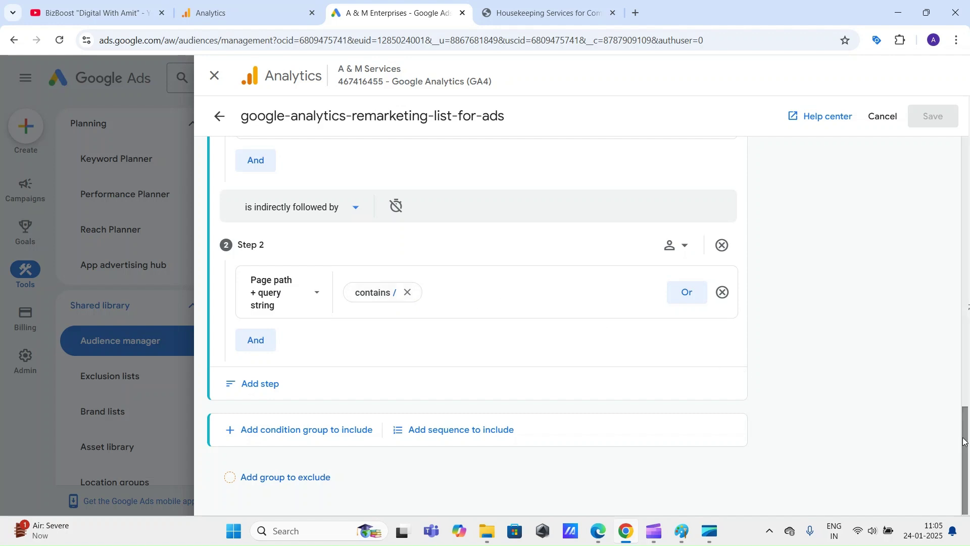
mouse_move(961, 439)
left_mouse_down()
mouse_move(968, 403)
mouse_move(964, 440)
left_mouse_up()
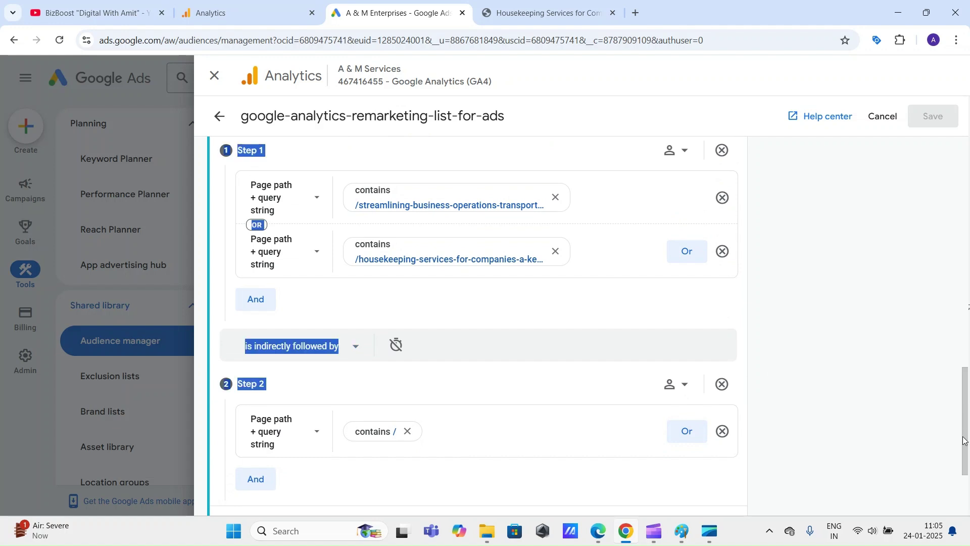
left_click(828, 426)
Change the relation between Step 1 and Step 2 of the sequence to "is directly followed by"
scroll(965, 415, "down", 2)
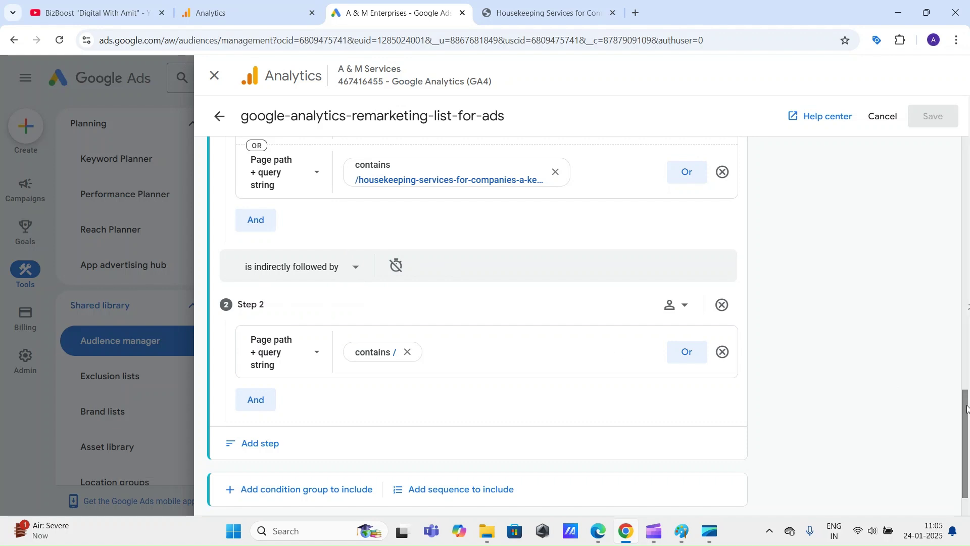
scroll(968, 387, "up", 2)
scroll(968, 407, "down", 2)
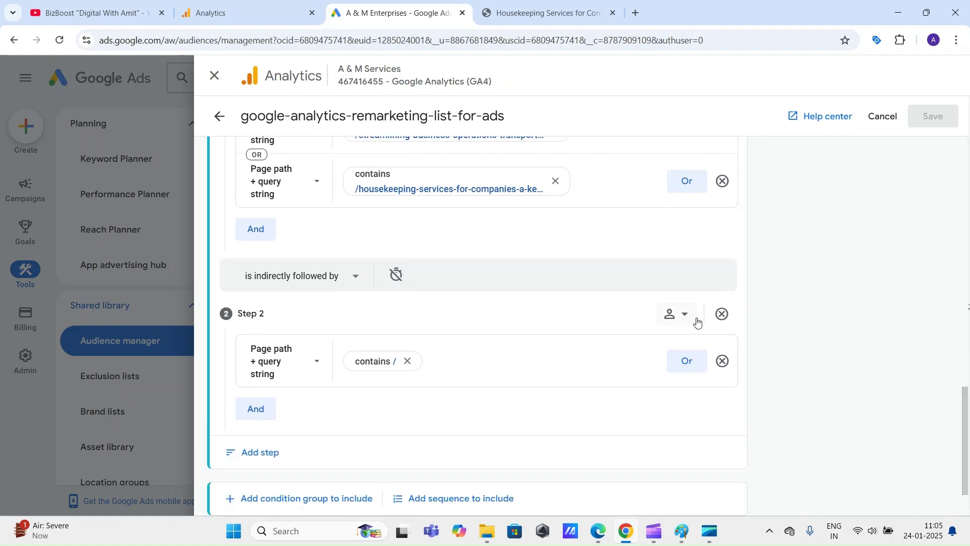
left_click(318, 278)
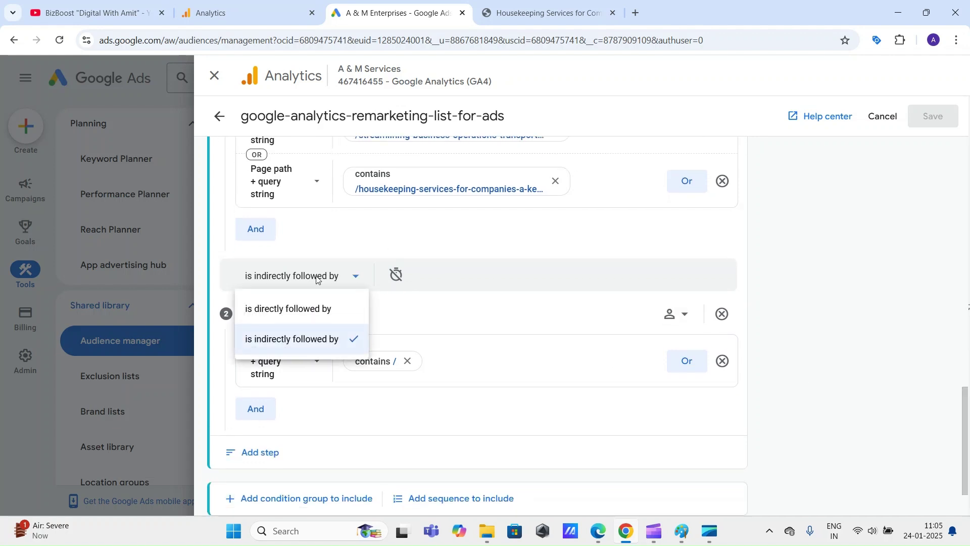
left_click(295, 309)
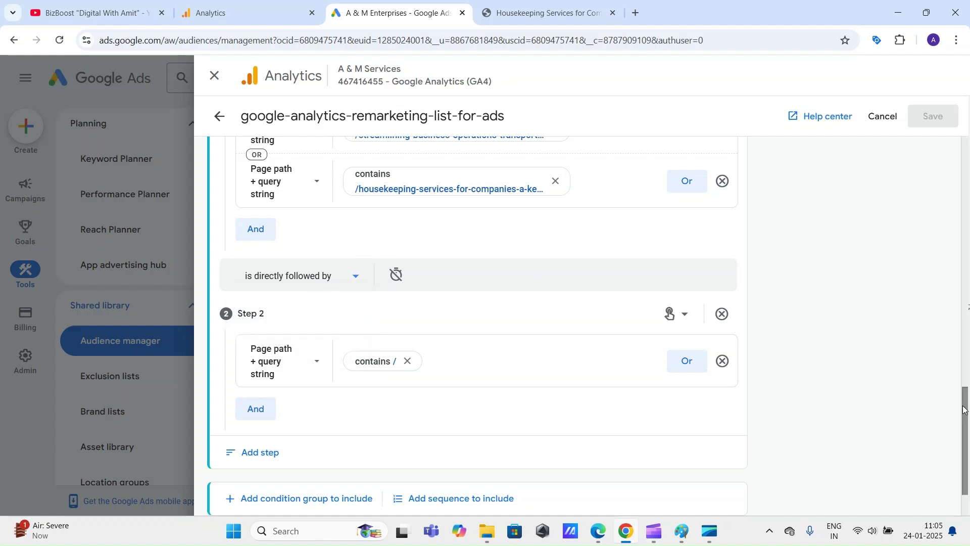
Review the sequence's Step 1 and Step 2 conditions together with the direct-follow relation between them
scroll(967, 389, "up", 2)
scroll(966, 388, "down", 1)
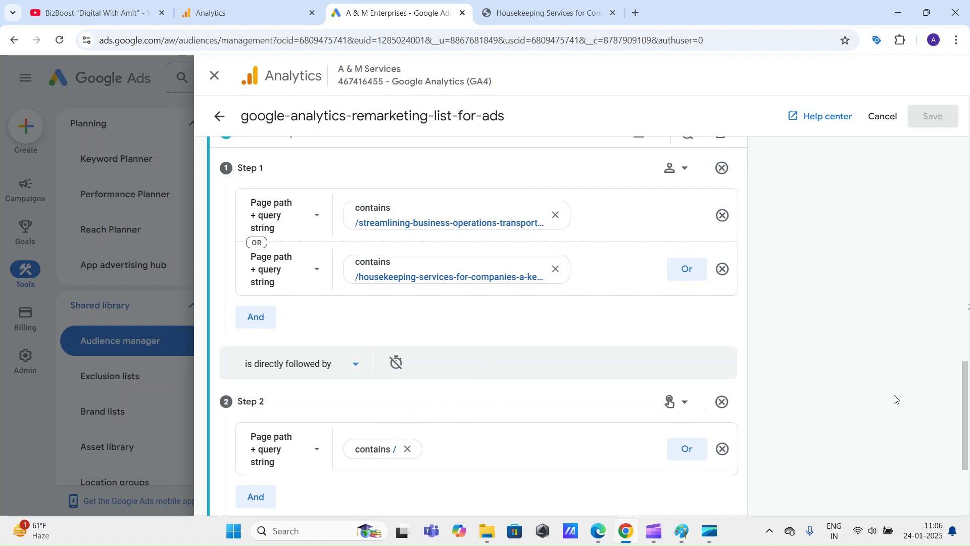
left_click_drag(966, 398, 967, 438)
left_click_drag(967, 443, 967, 366)
key("ctrl+a")
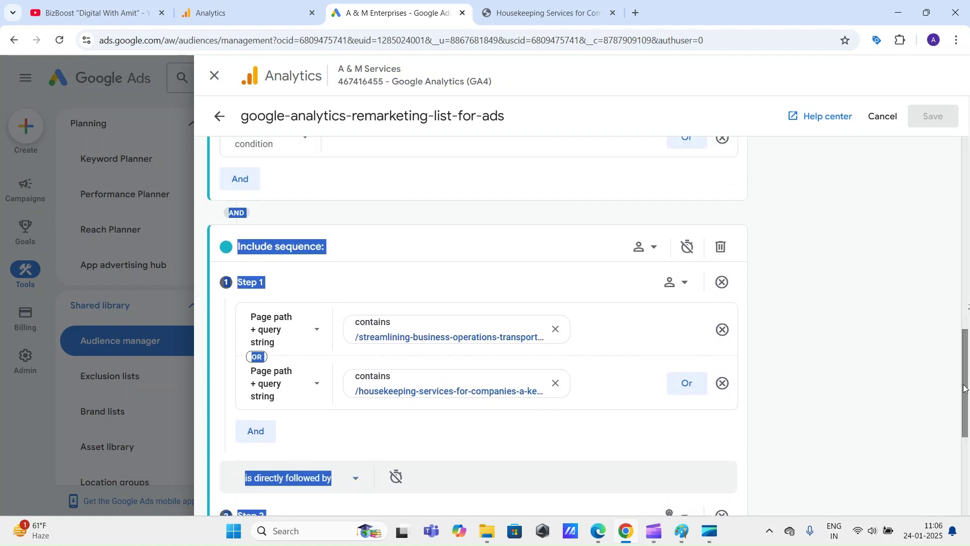
left_click(935, 393)
scroll(965, 392, "down", 2)
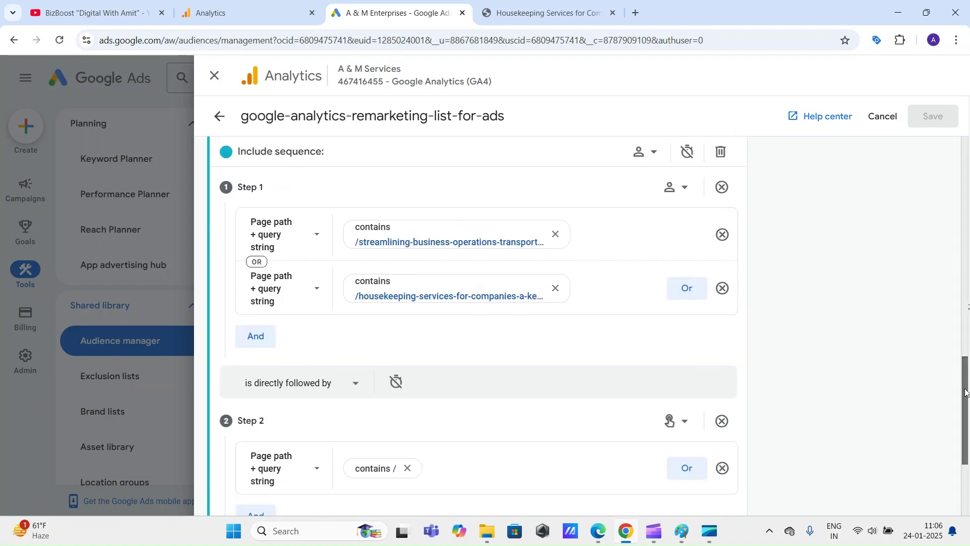
scroll(966, 391, "down", 2)
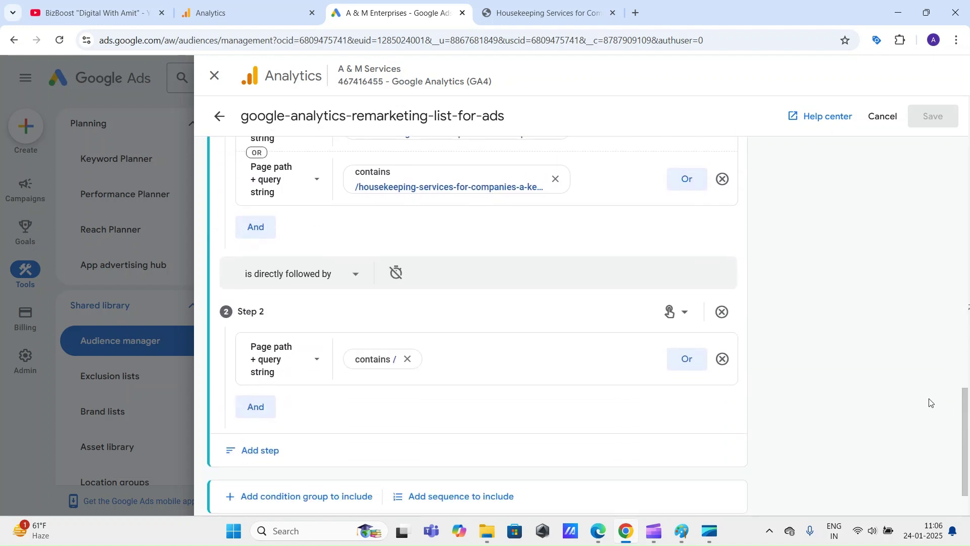
Set the relation between Step 1 and Step 2 of the sequence to "is indirectly followed by" and review both steps with it
left_click(298, 273)
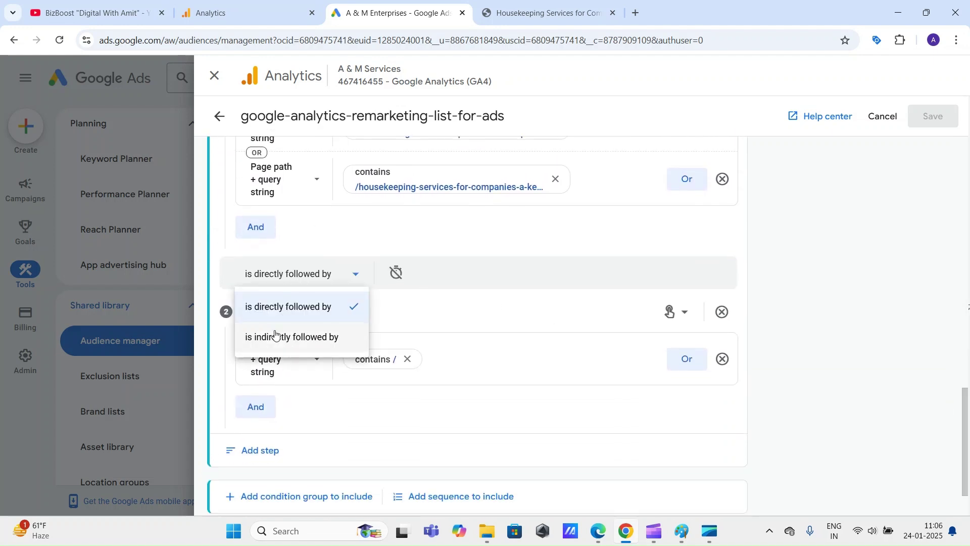
left_click(260, 337)
scroll(965, 419, "down", 2)
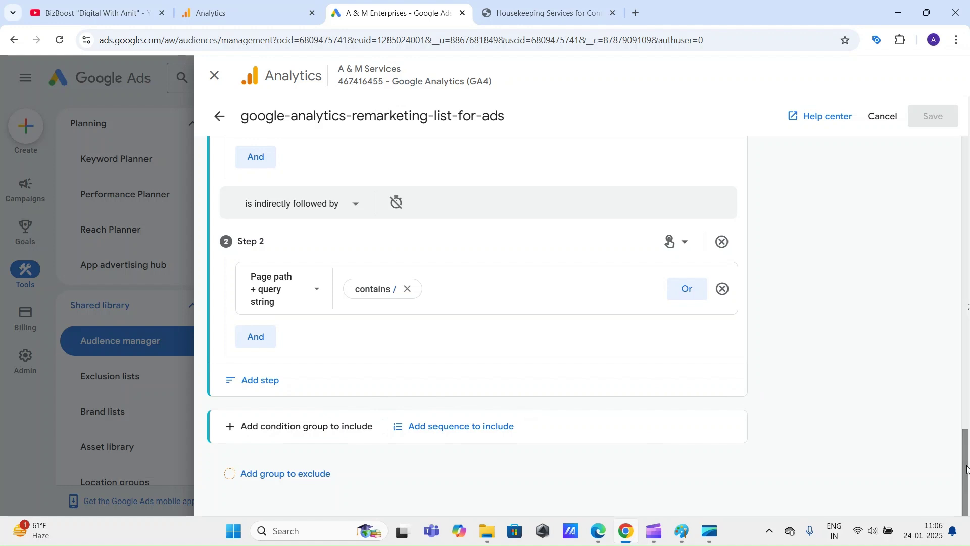
scroll(967, 469, "up", 3)
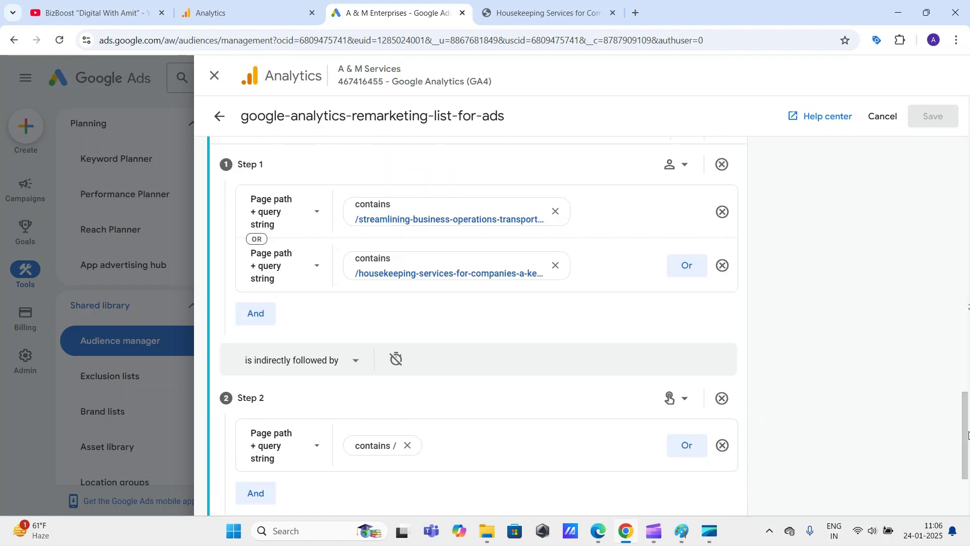
mouse_move(968, 433)
left_mouse_down()
mouse_move(968, 421)
mouse_move(963, 459)
mouse_move(968, 420)
left_mouse_up()
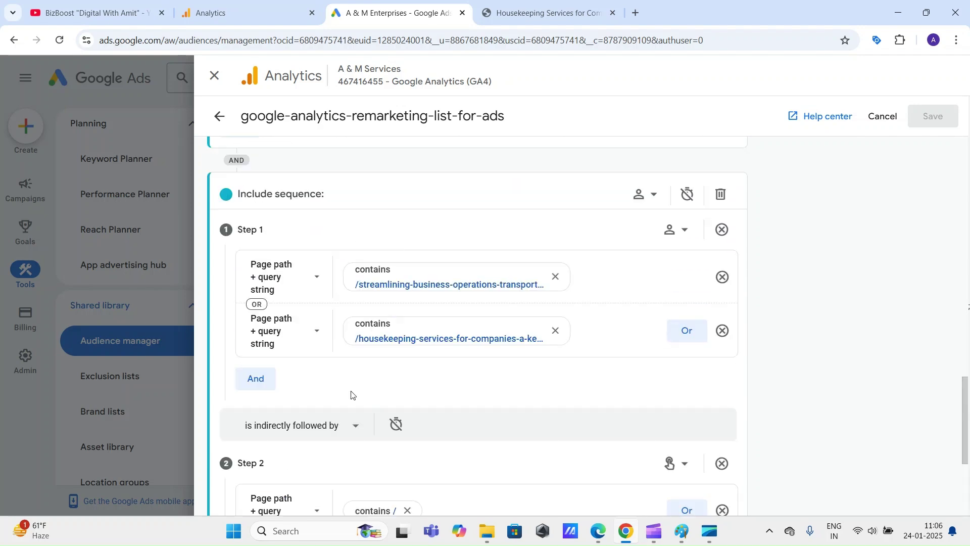
left_click(295, 425)
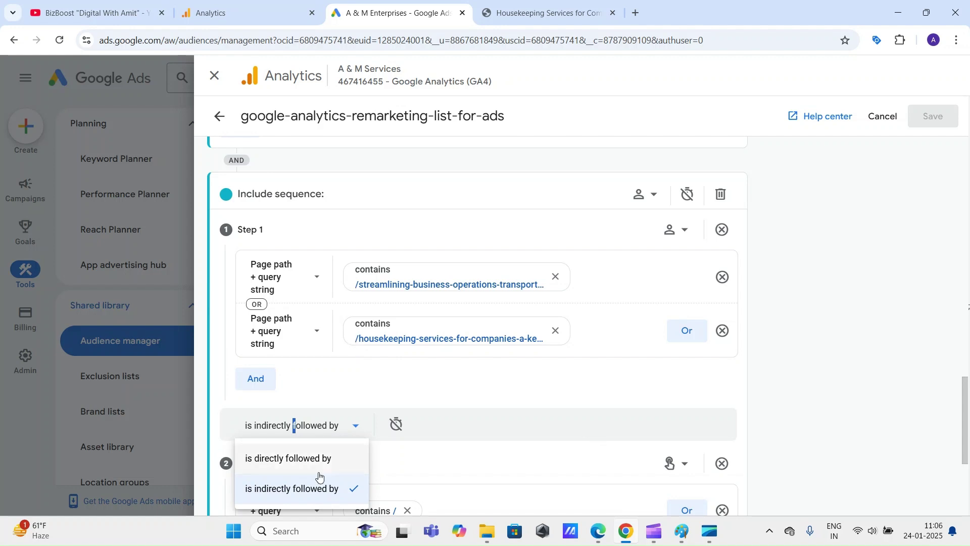
left_click(272, 490)
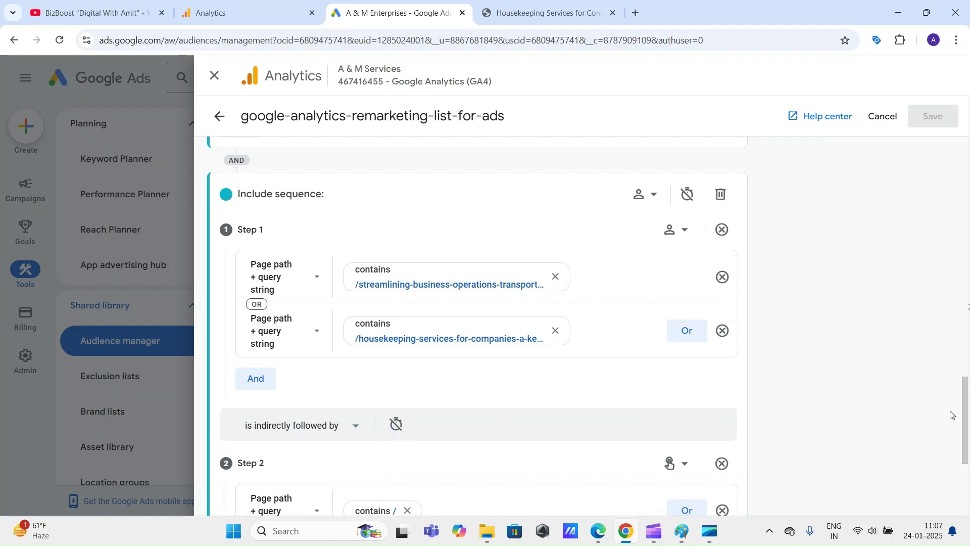
scroll(965, 423, "down", 1)
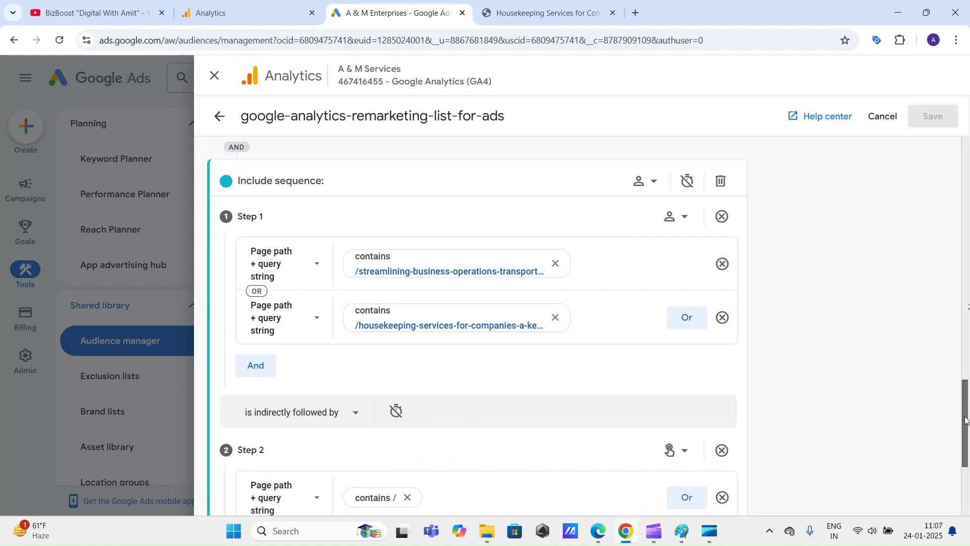
scroll(579, 386, "down", 2)
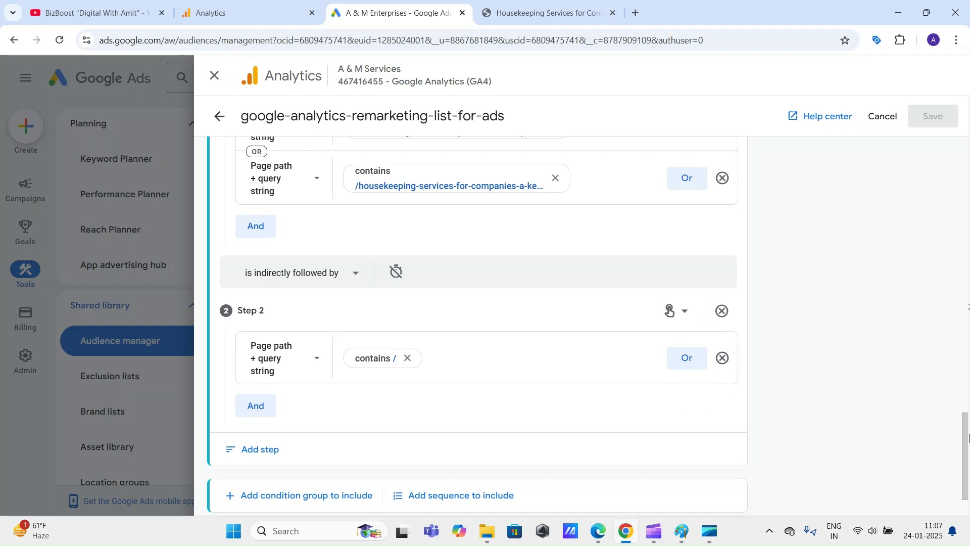
Add two empty AND conditions to Step 1 of the sequence beneath its two page path conditions
left_click_drag(968, 437, 969, 407)
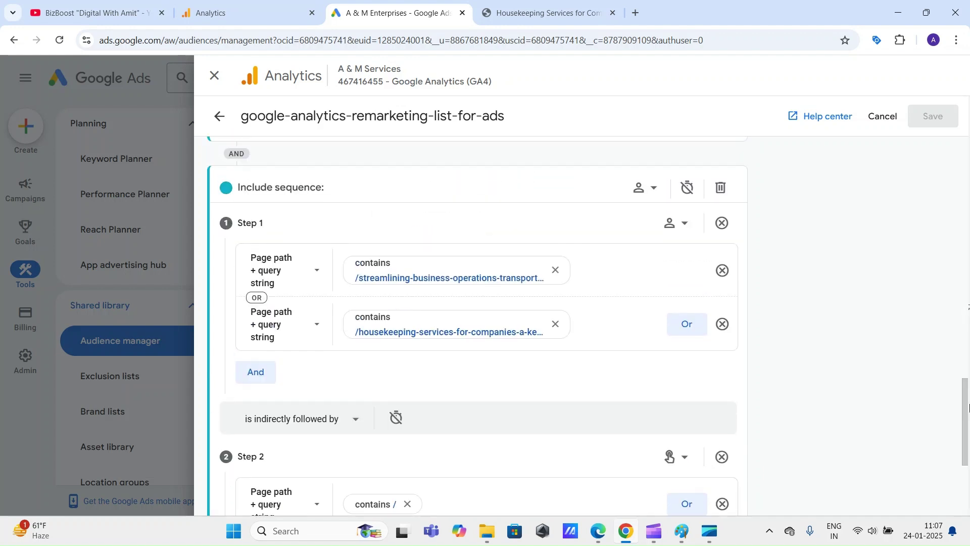
scroll(969, 420, "up", 1)
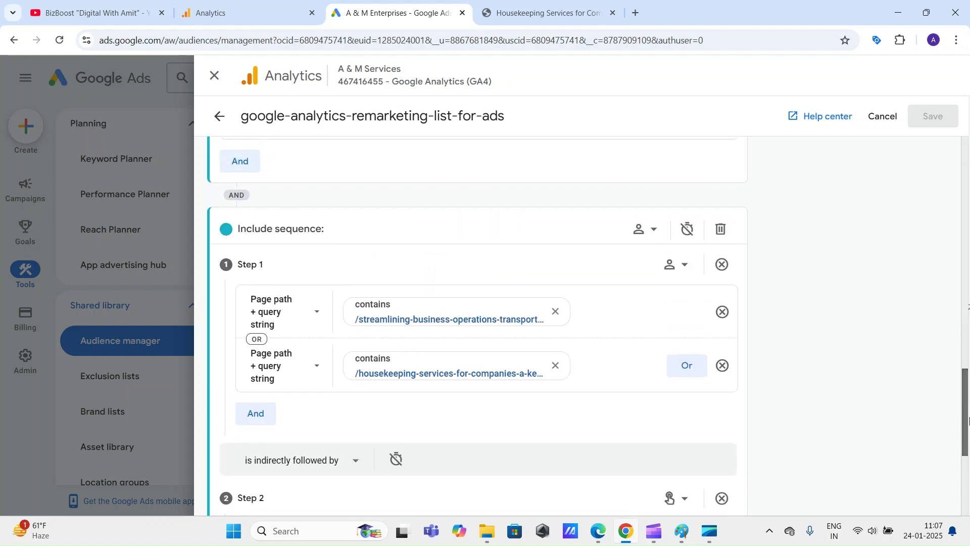
left_click_drag(969, 421, 969, 422)
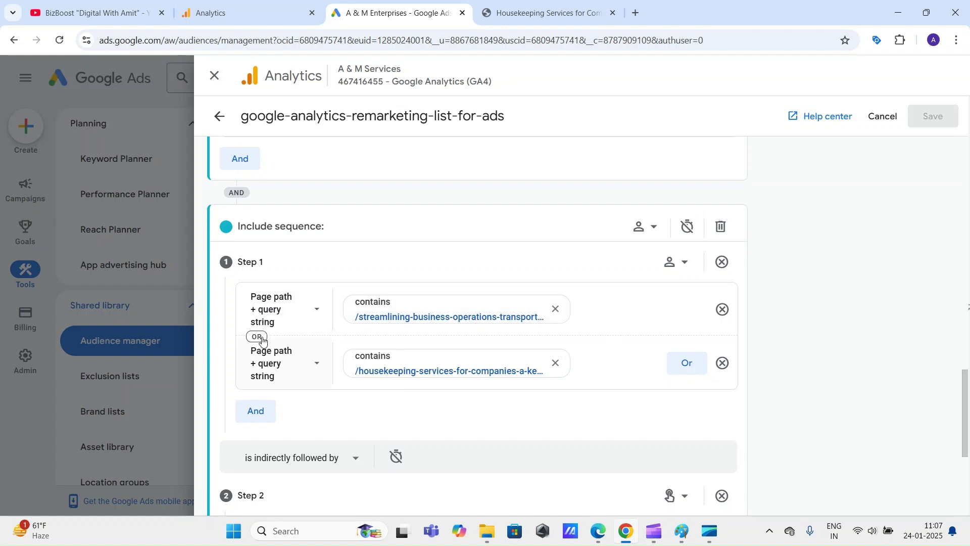
left_click(257, 412)
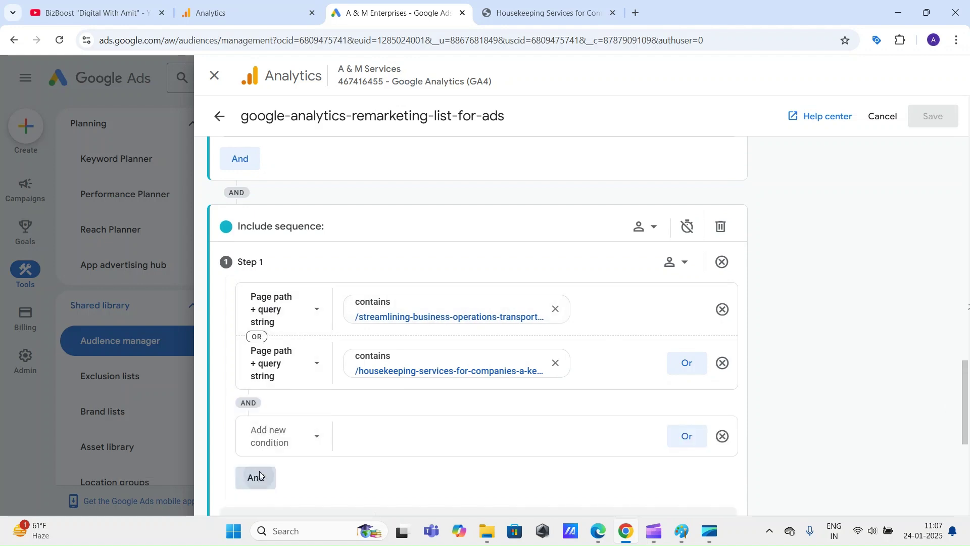
left_click(259, 471)
Add an empty OR condition and an empty AND condition to Step 2 of the sequence
left_click_drag(967, 403, 964, 477)
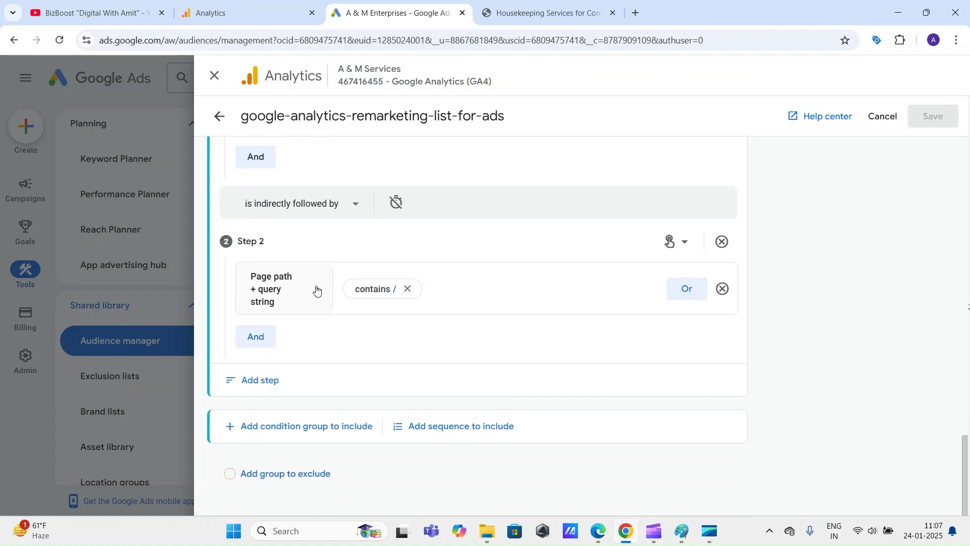
left_click(688, 292)
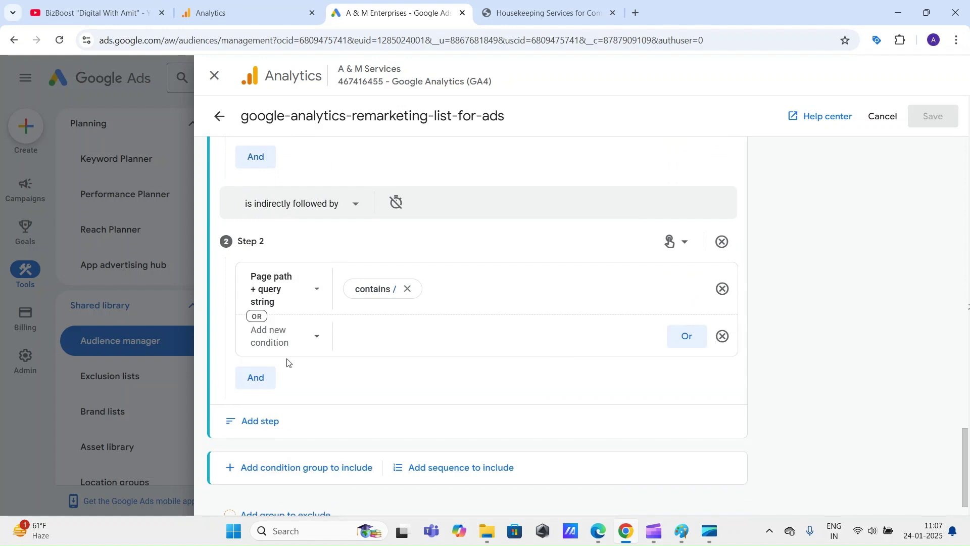
left_click(266, 378)
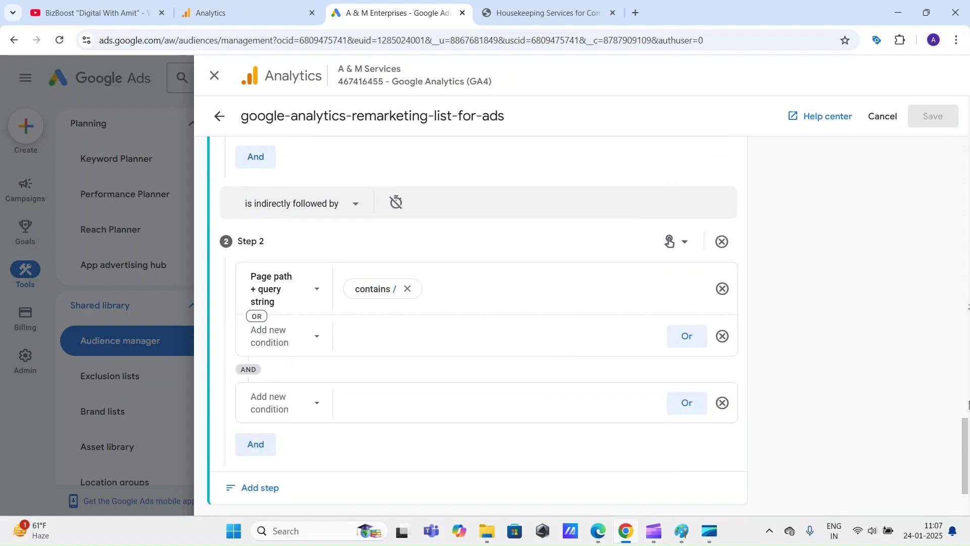
scroll(966, 404, "down", 2)
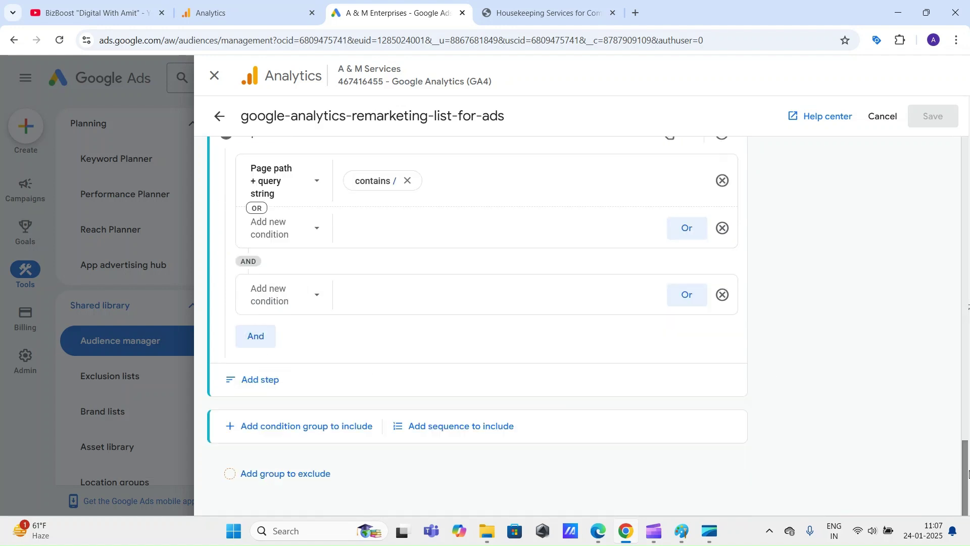
Add a third step to the sequence and look over its conditions together with those of Step 2
left_click(273, 381)
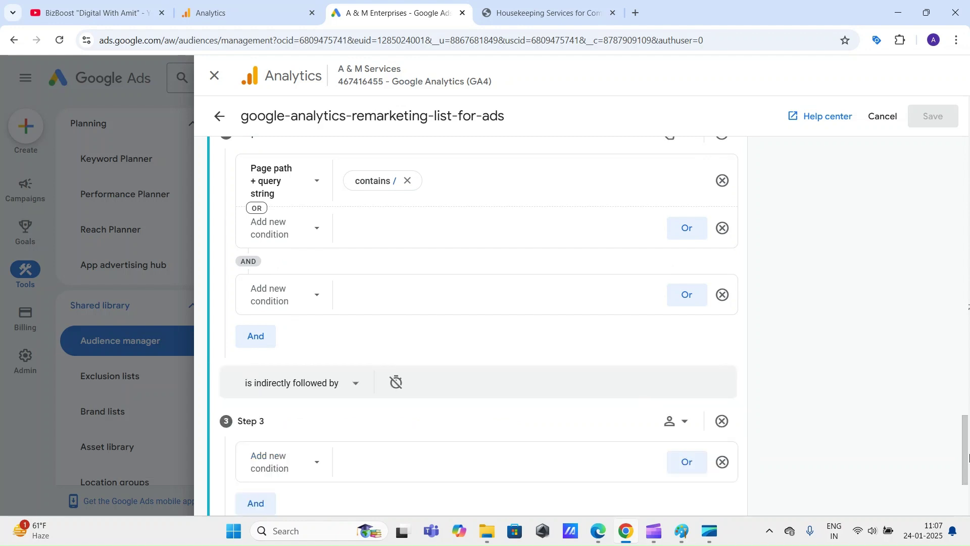
scroll(958, 451, "down", 2)
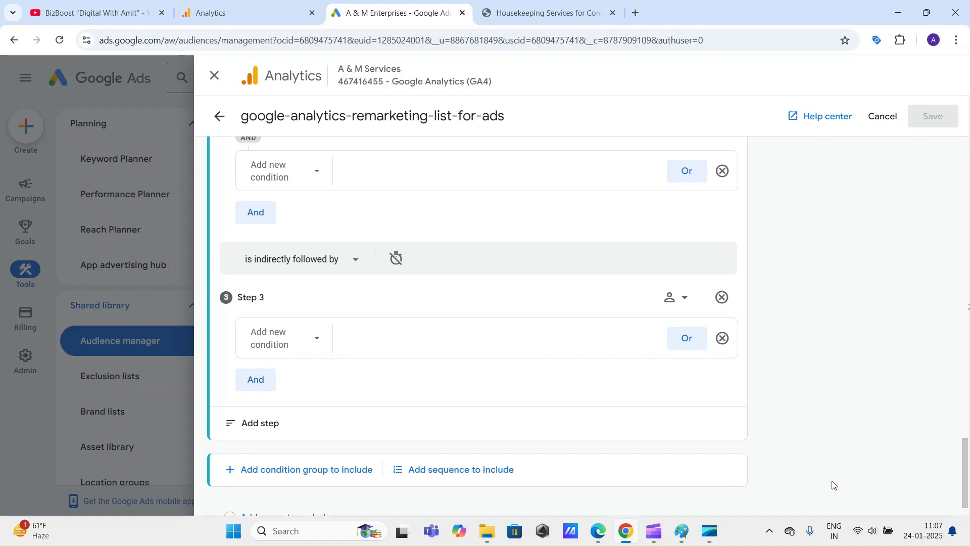
left_click_drag(967, 467, 967, 425)
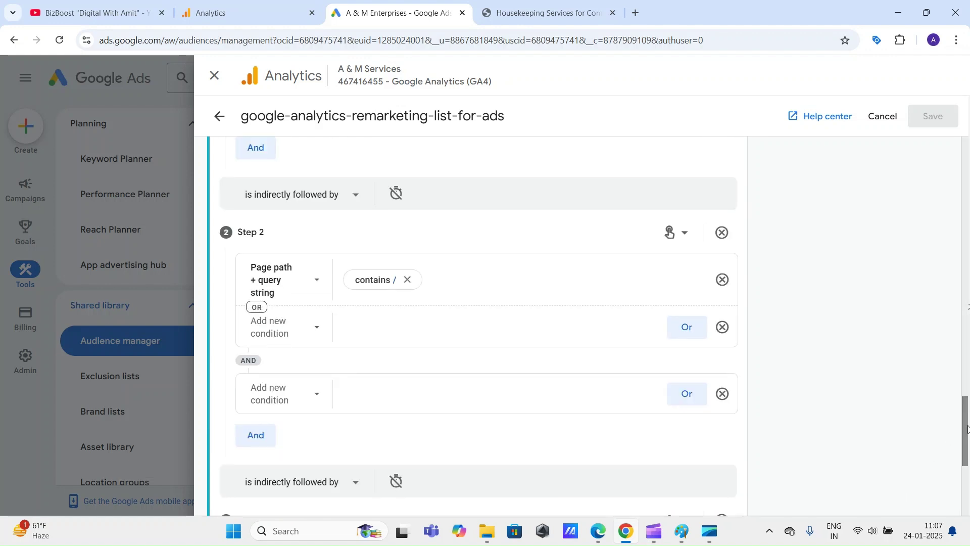
scroll(936, 475, "down", 4)
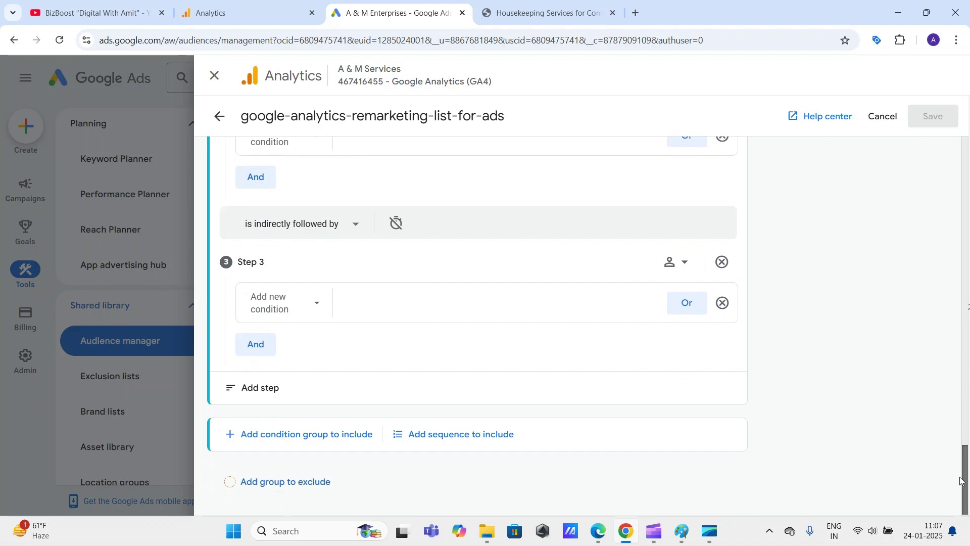
Switch to the Paint notes and mark the "General Rules/Conditions group" line with a bracket and an arrow to a handwritten "Type 1"
left_click(683, 533)
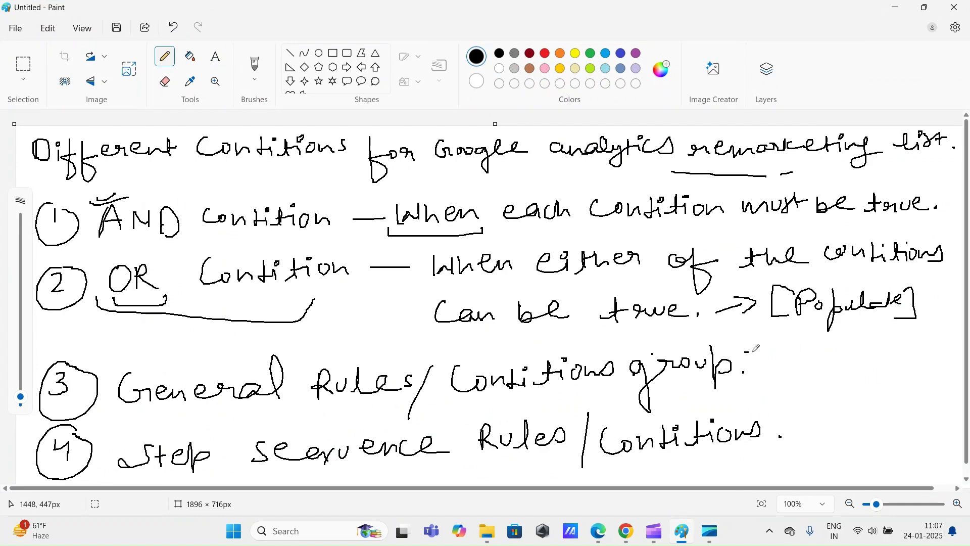
mouse_move(748, 350)
left_mouse_down()
mouse_move(753, 389)
mouse_move(737, 389)
mouse_move(795, 371)
mouse_move(795, 386)
mouse_move(835, 354)
left_mouse_up()
mouse_move(824, 355)
left_mouse_down()
mouse_move(825, 378)
mouse_move(840, 394)
left_mouse_up()
mouse_move(855, 377)
left_mouse_down()
mouse_move(867, 361)
mouse_move(925, 361)
left_mouse_up()
Mark the step sequence rules line with a bracket, an arrow to a handwritten "Type 2" and a small bracket beneath its words
left_click_drag(781, 435, 828, 427)
mouse_move(822, 418)
left_mouse_down()
mouse_move(829, 433)
mouse_move(807, 440)
left_mouse_up()
mouse_move(770, 418)
left_mouse_down()
mouse_move(784, 417)
mouse_move(771, 457)
left_mouse_up()
mouse_move(852, 420)
left_mouse_down()
mouse_move(853, 440)
mouse_move(862, 423)
left_mouse_up()
left_click_drag(869, 426, 873, 439)
mouse_move(881, 423)
left_mouse_down()
mouse_move(870, 455)
mouse_move(924, 422)
left_mouse_up()
mouse_move(927, 417)
left_mouse_down()
mouse_move(933, 433)
mouse_move(946, 433)
left_mouse_up()
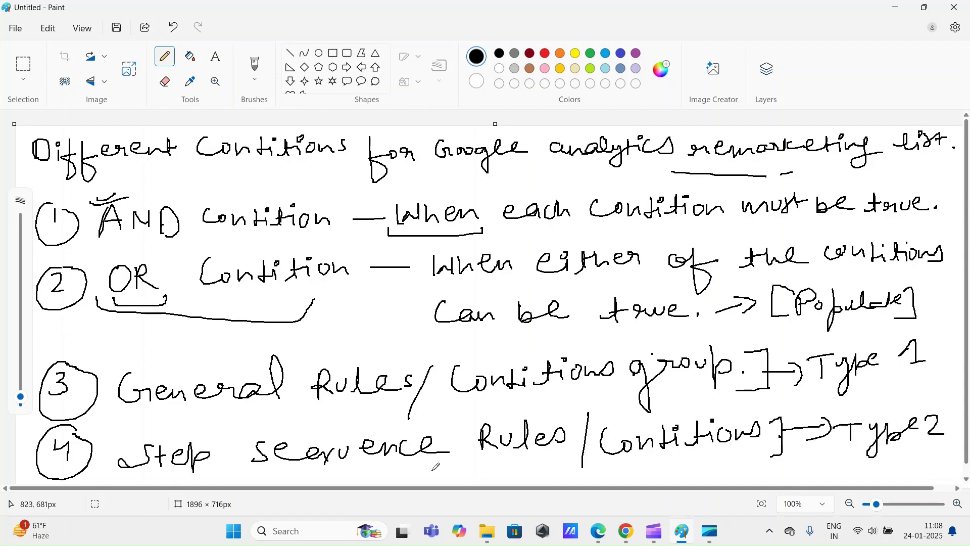
mouse_move(431, 465)
left_mouse_down()
mouse_move(431, 475)
mouse_move(493, 464)
left_mouse_up()
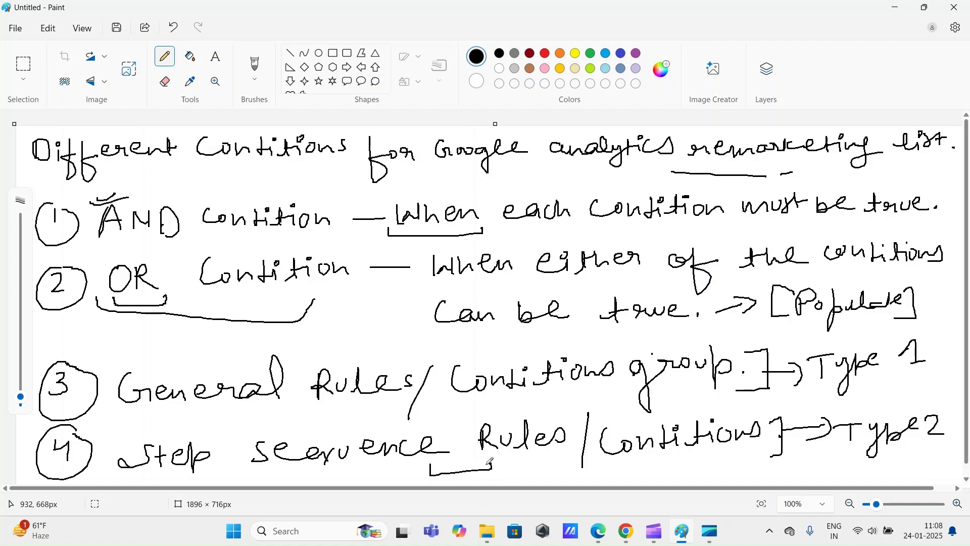
Return to the audience builder in Chrome, review the condition groups, and examine the time constraint between Step 2 and Step 3 without setting it
left_click(626, 531)
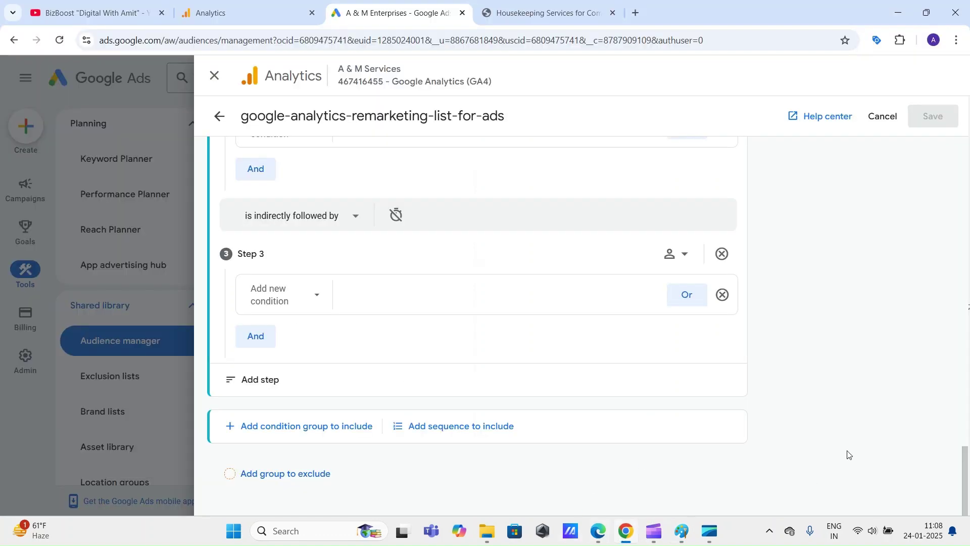
scroll(968, 478, "up", 1)
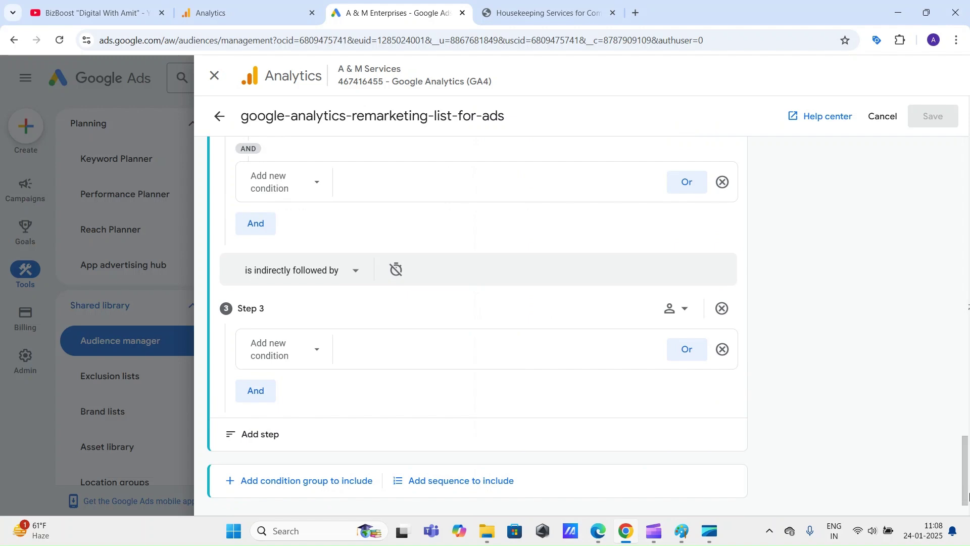
left_click_drag(963, 464, 969, 283)
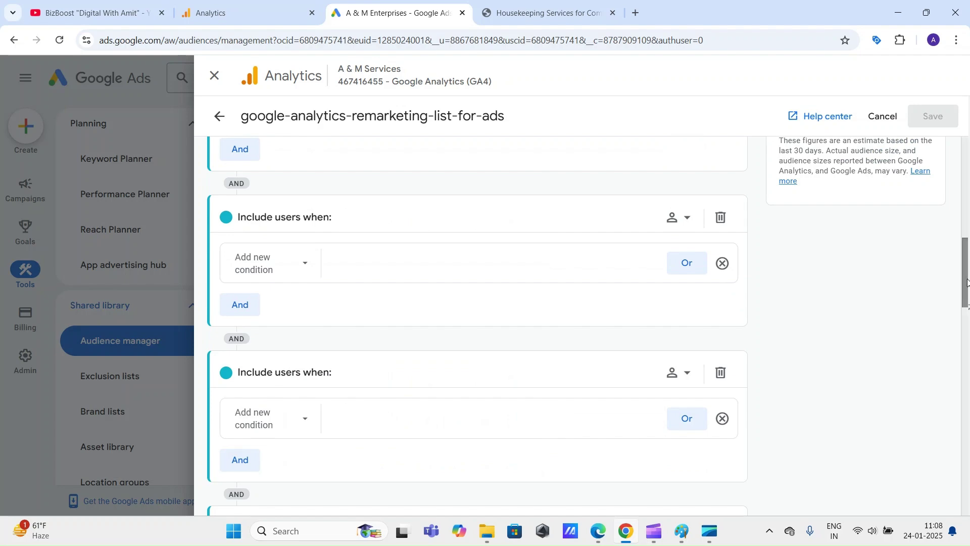
left_click_drag(968, 283, 968, 489)
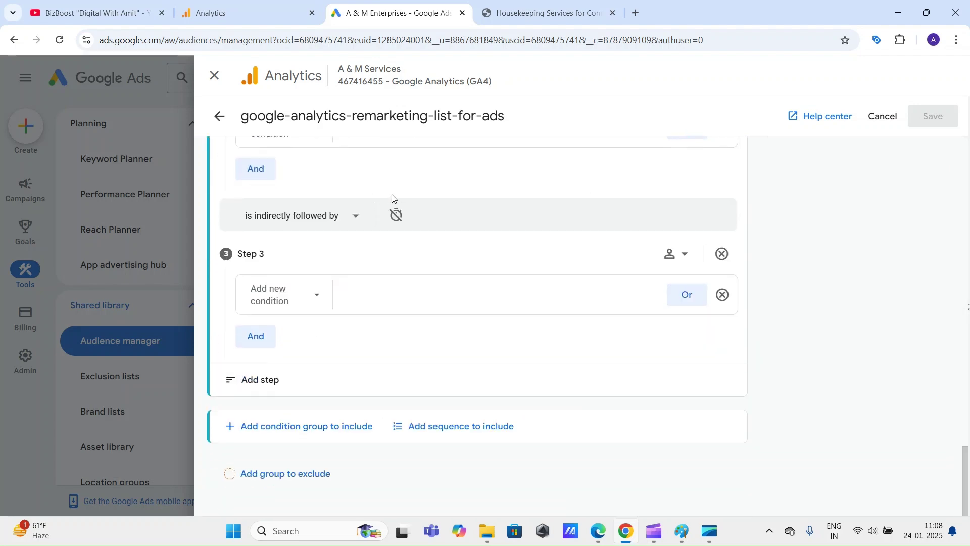
left_click(397, 217)
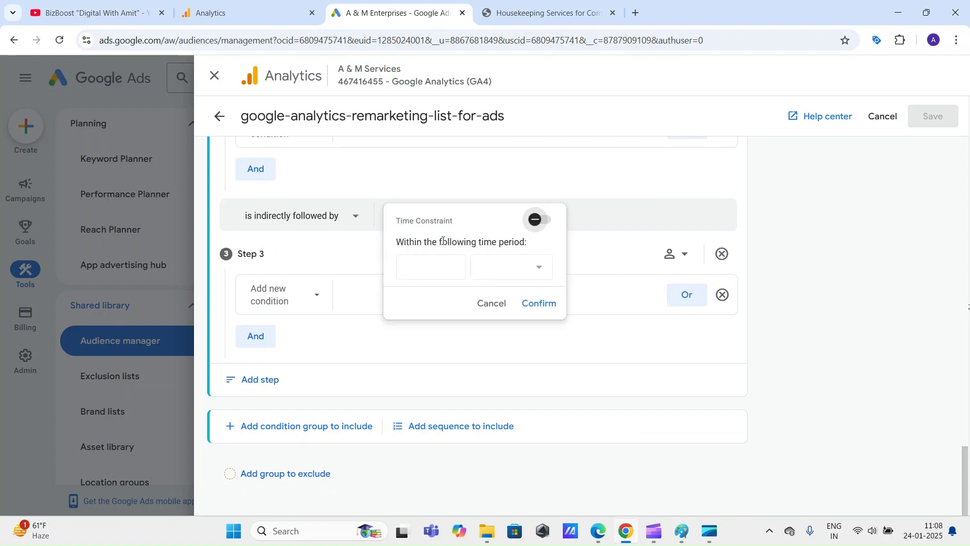
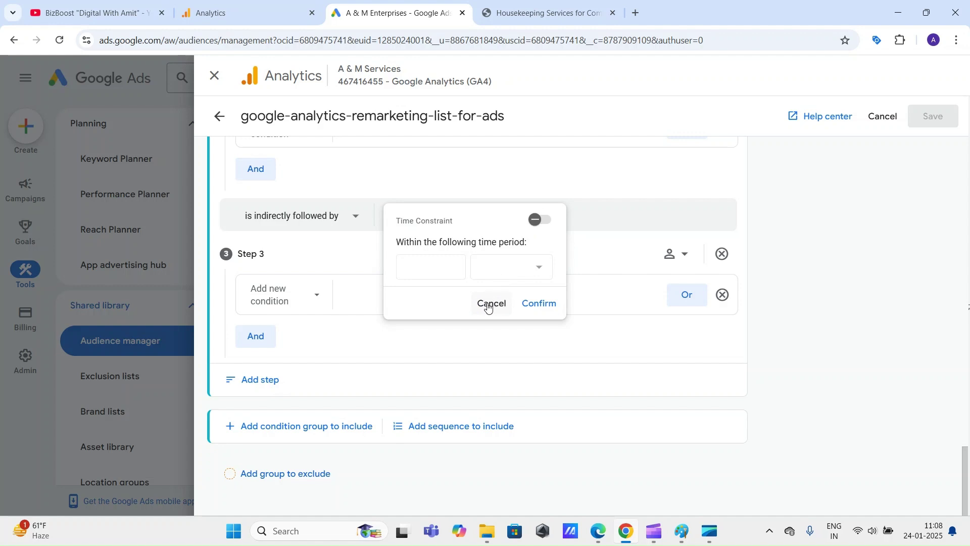
left_click(489, 305)
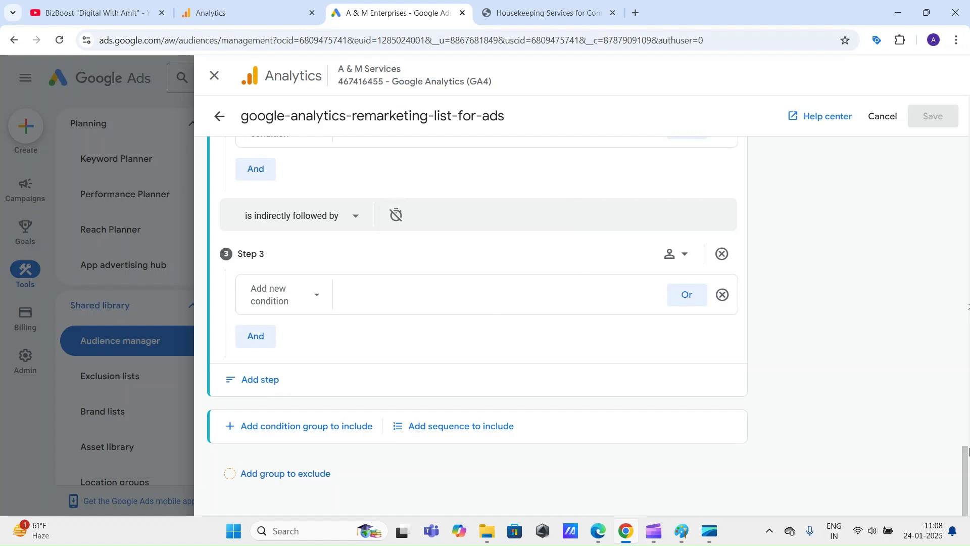
Examine the relation options between Step 1 and Step 2 and review the sequence's conditions up to its header
left_click_drag(966, 464, 965, 399)
left_click(300, 326)
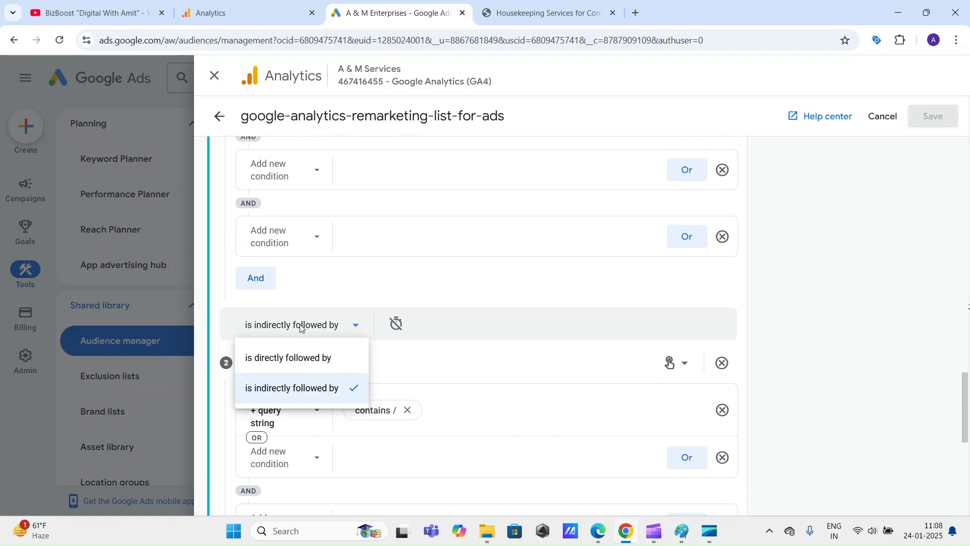
left_click(300, 326)
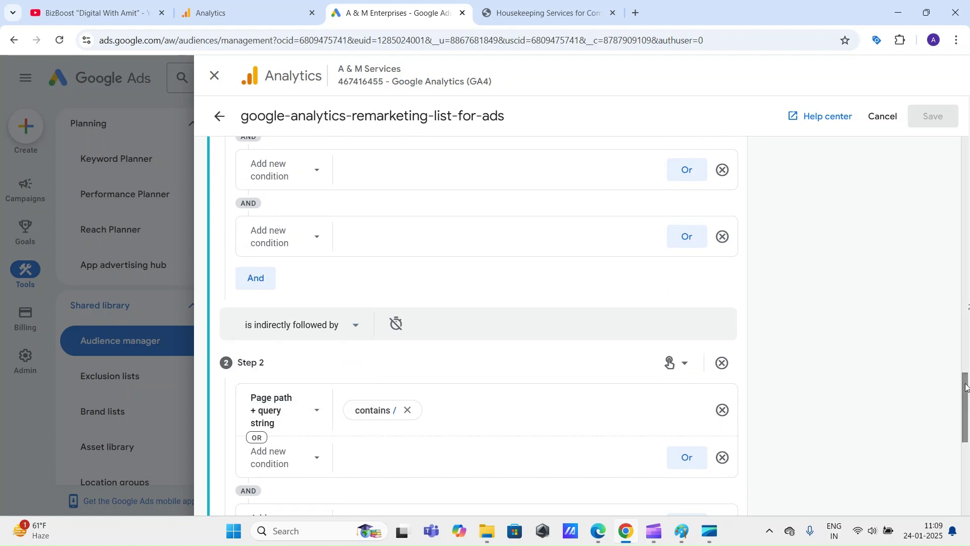
scroll(967, 387, "down", 1)
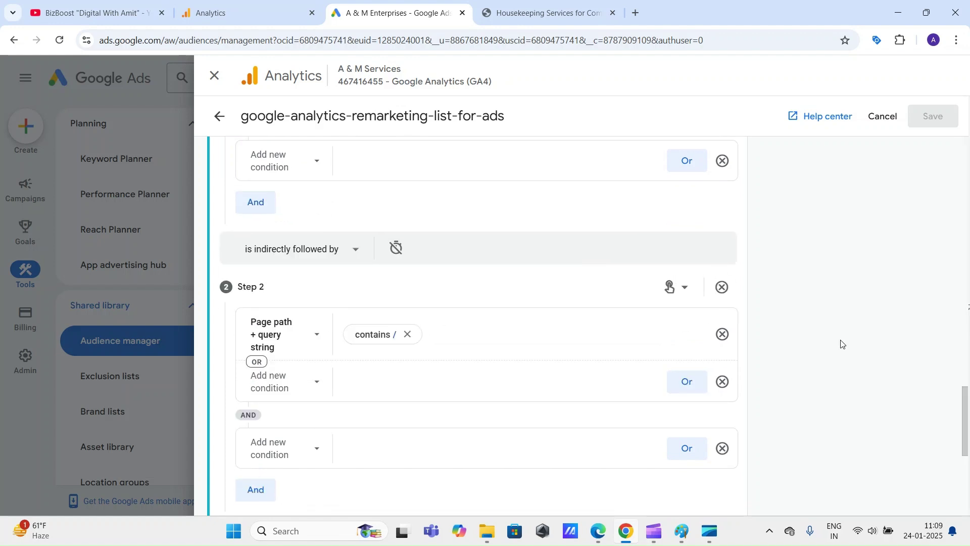
left_click_drag(964, 404, 967, 380)
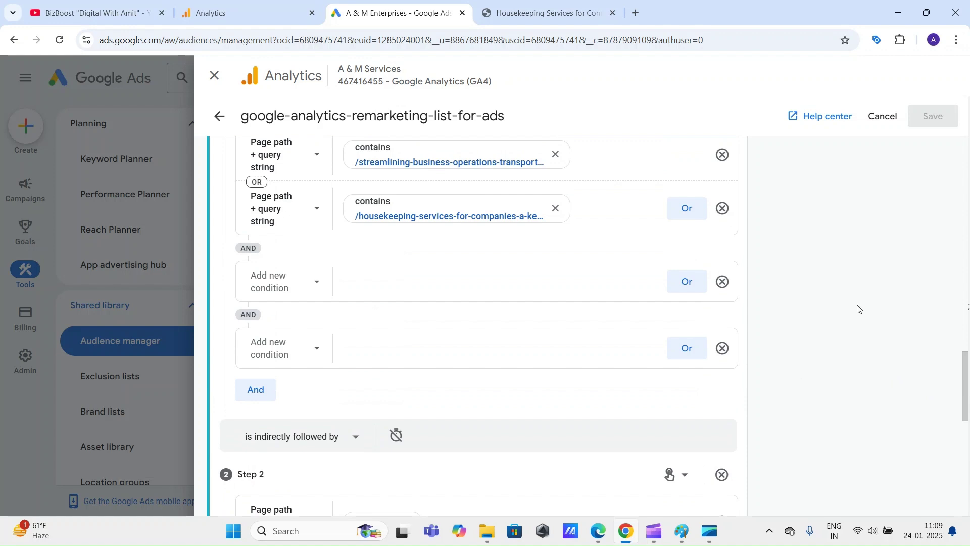
left_click_drag(966, 384, 968, 359)
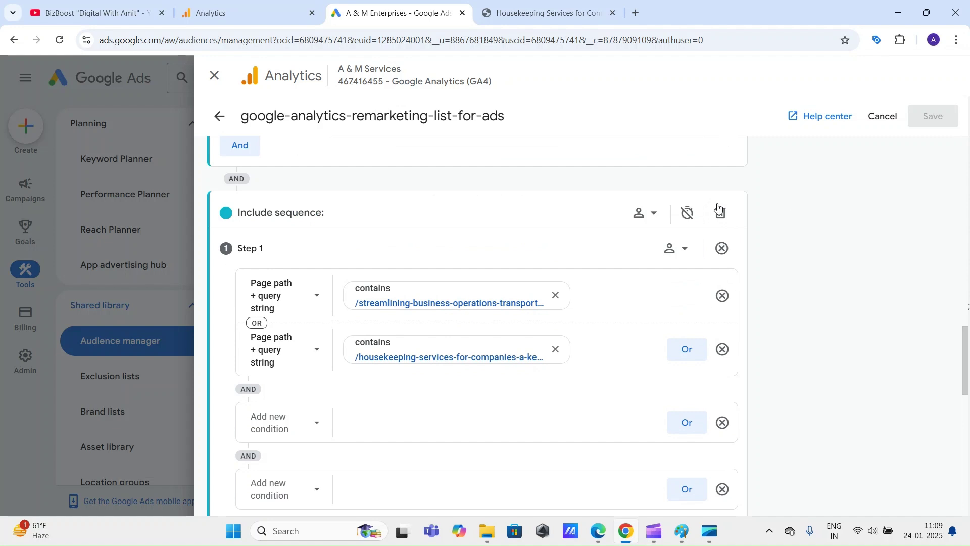
Delete the whole include sequence from the audience, keeping the condition groups
left_click(721, 211)
left_click_drag(965, 404, 965, 175)
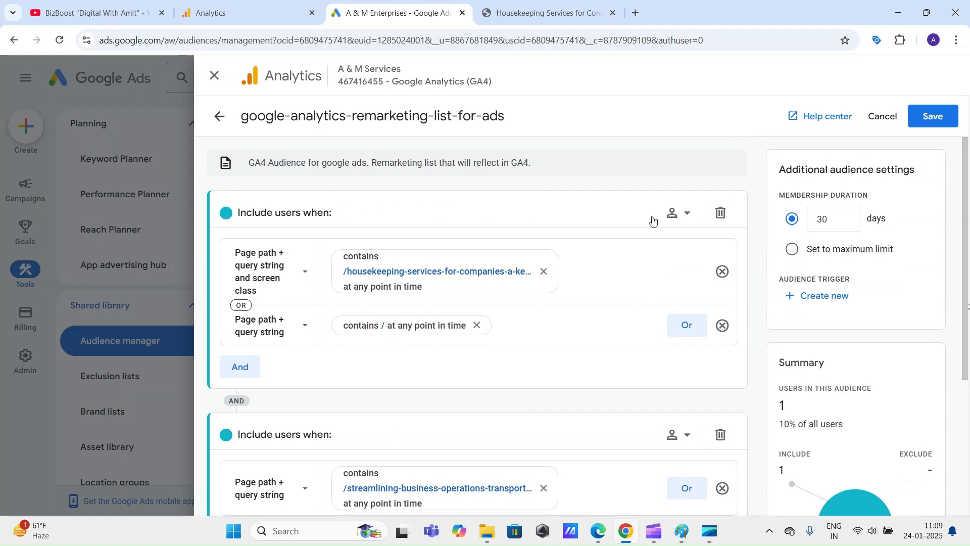
left_click_drag(966, 275, 968, 412)
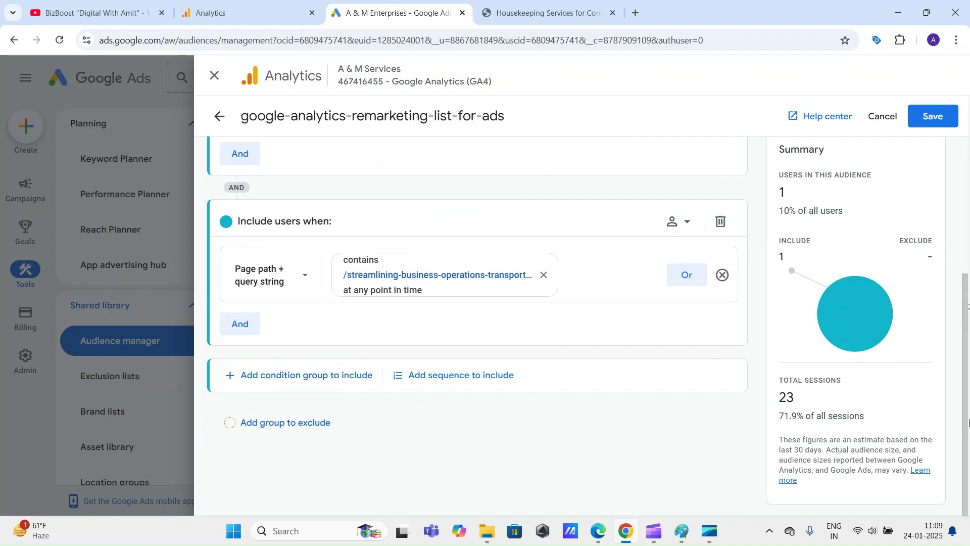
Review the remaining include groups, the AND relation between them and the audience summary
key("ctrl+a")
left_click(690, 428)
left_click_drag(959, 307, 969, 234)
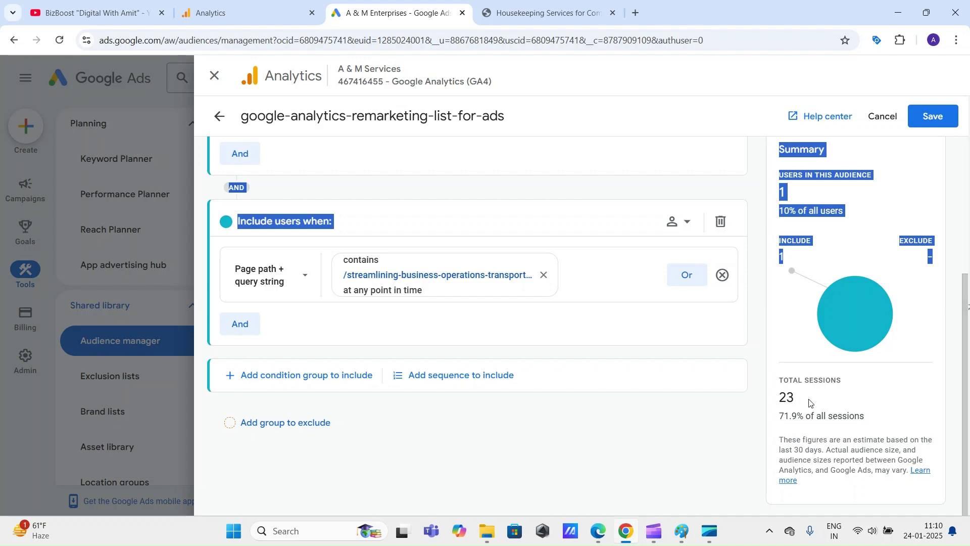
left_click(694, 446)
left_click_drag(966, 294, 969, 137)
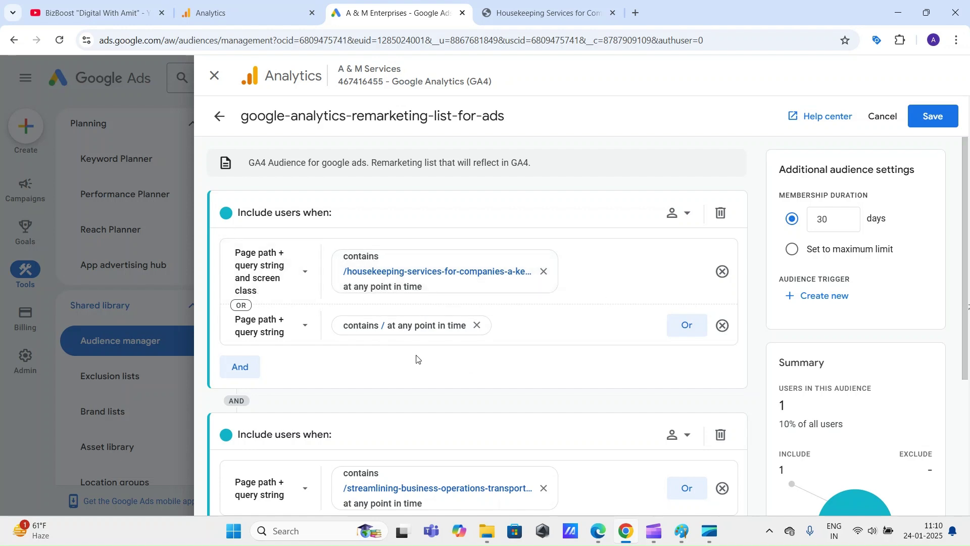
scroll(487, 237, "down", 2)
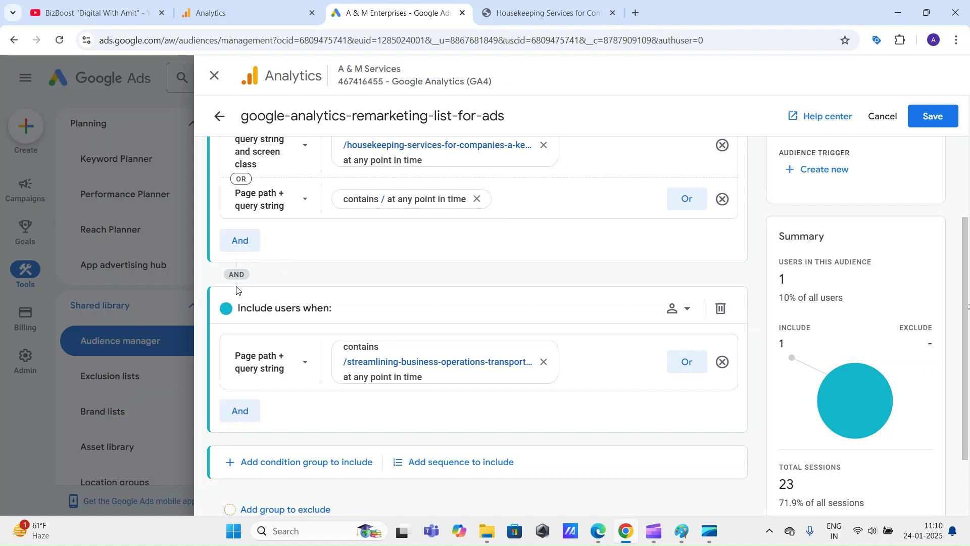
scroll(247, 303, "down", 2)
double_click(236, 187)
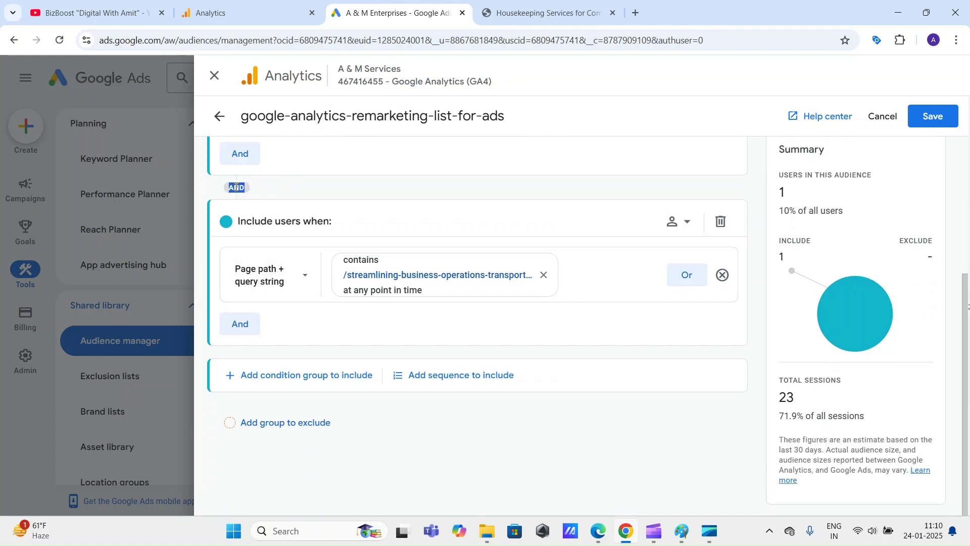
left_click(471, 457)
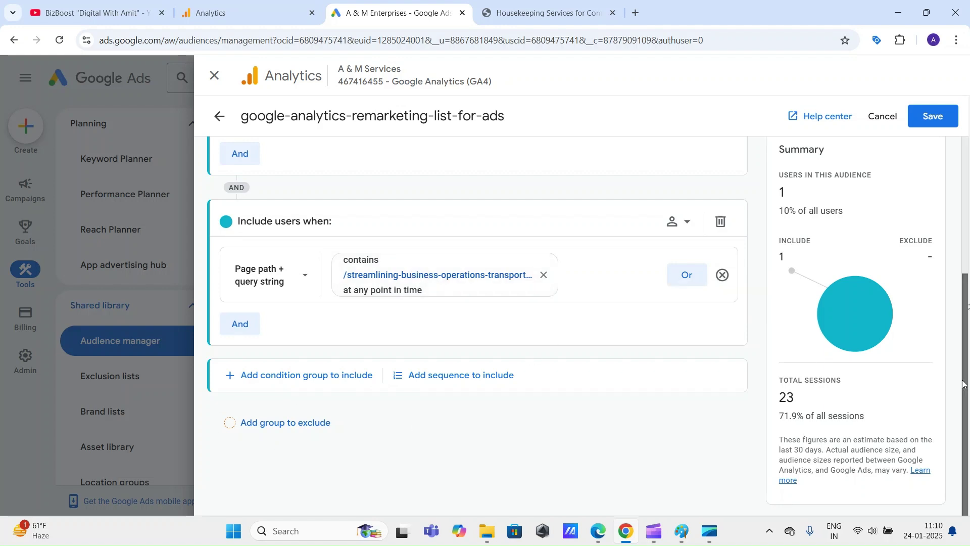
Add a group to exclude and set its condition to Page path + query string
left_click(290, 425)
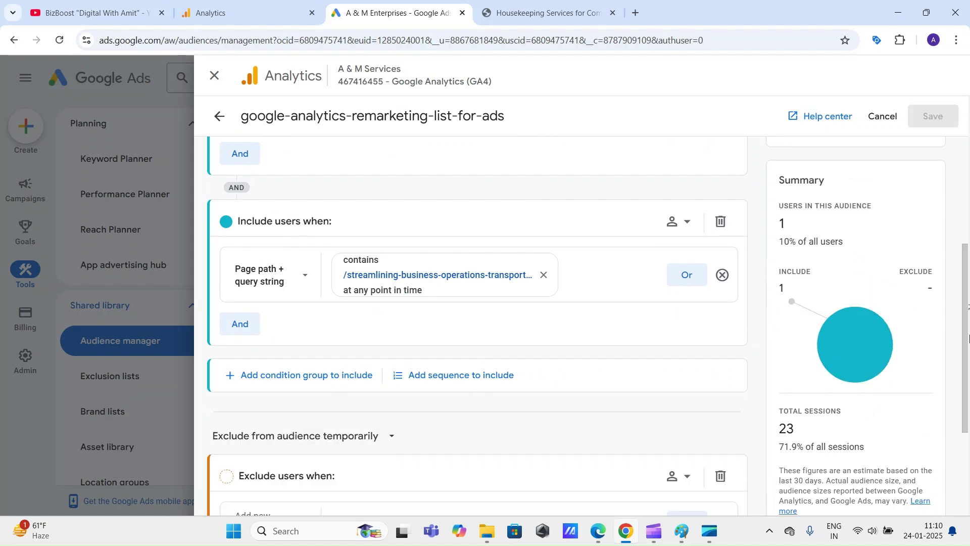
left_click_drag(969, 303, 969, 413)
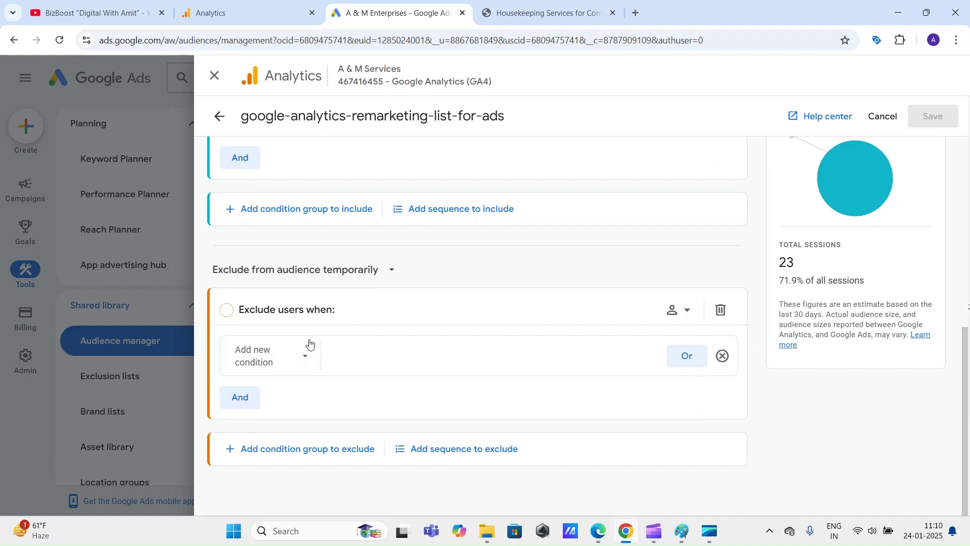
left_click(296, 365)
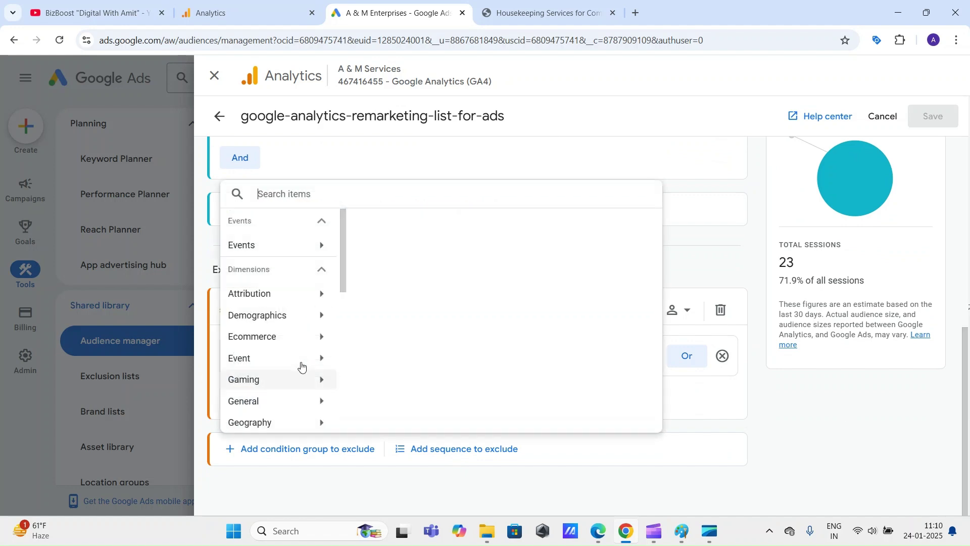
scroll(303, 273, "down", 2)
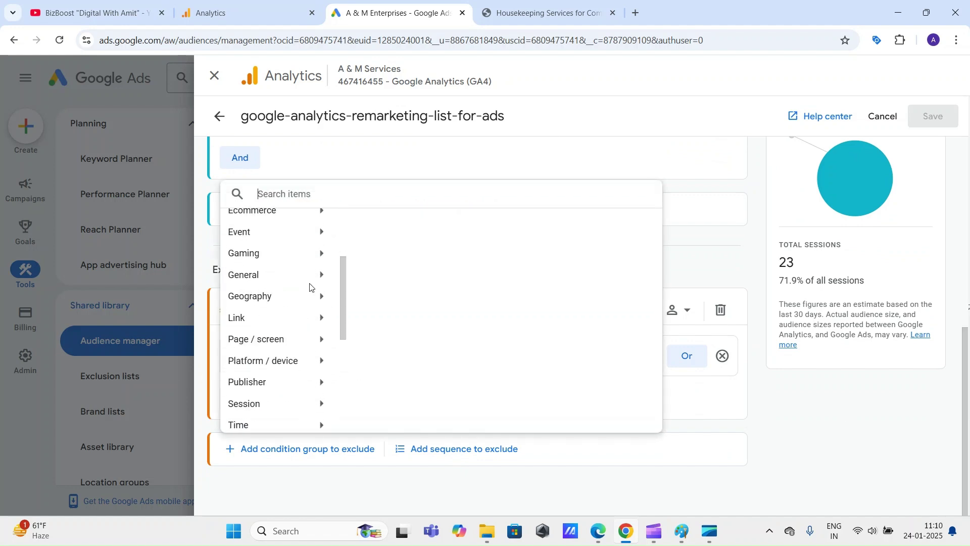
left_click(284, 340)
left_click(383, 330)
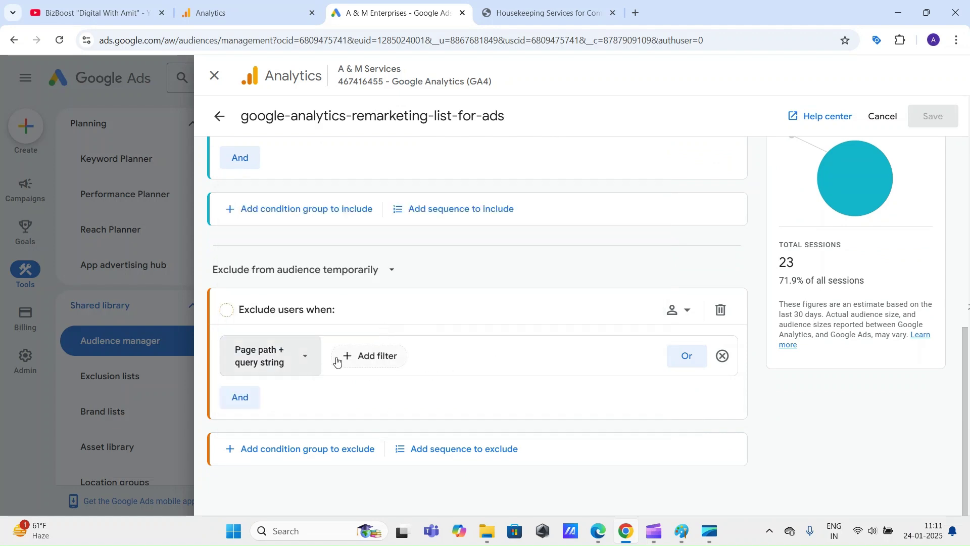
Filter the exclude condition to paths that contain /about-us/ at any point in time
left_click(373, 355)
left_click(383, 273)
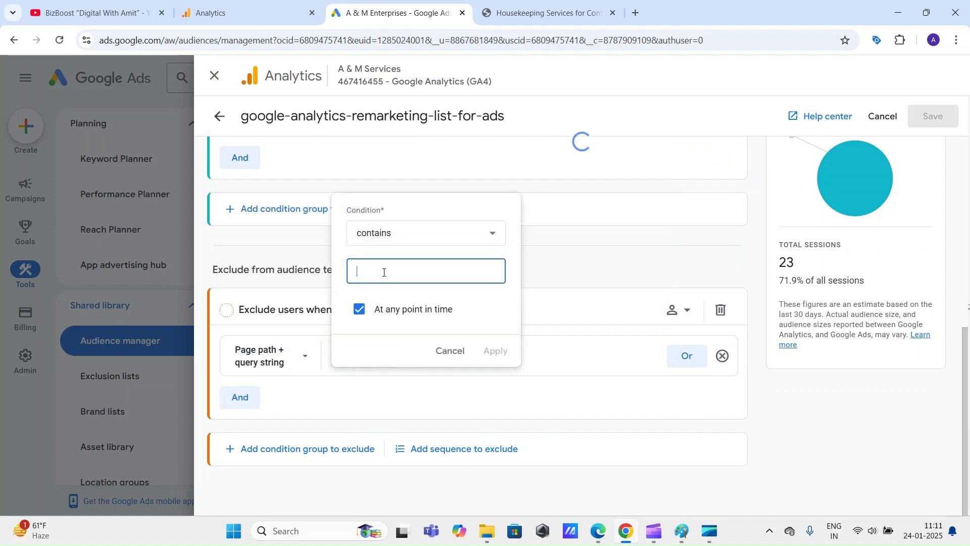
scroll(448, 370, "down", 3)
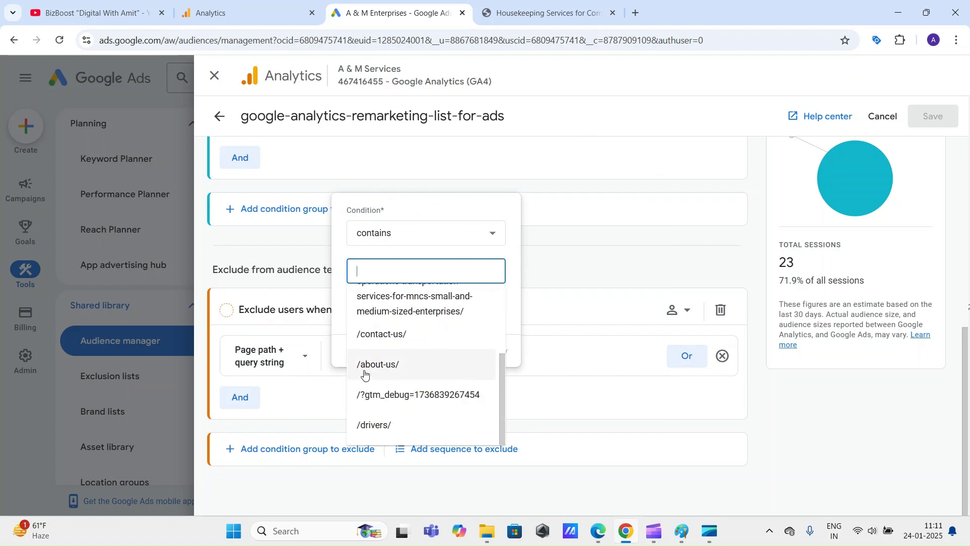
left_click(376, 366)
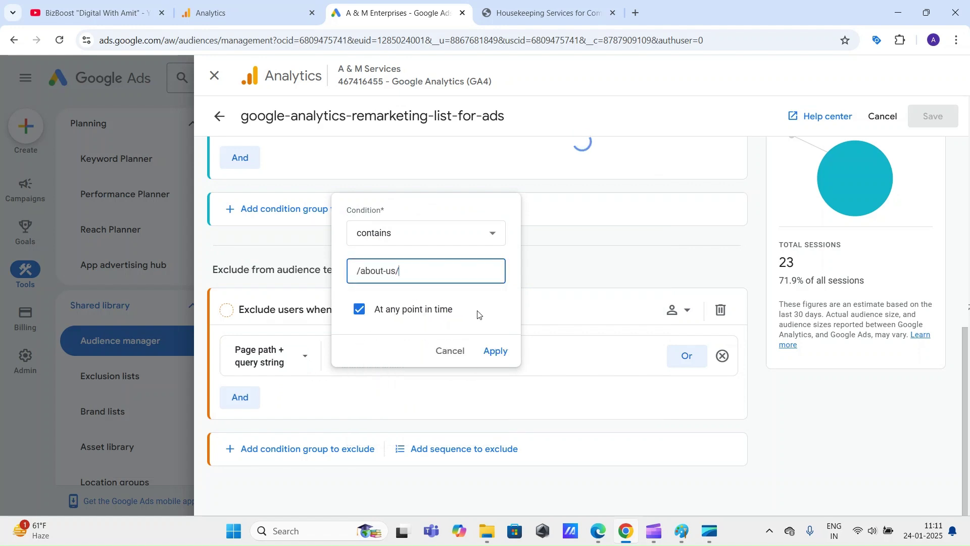
left_click(504, 350)
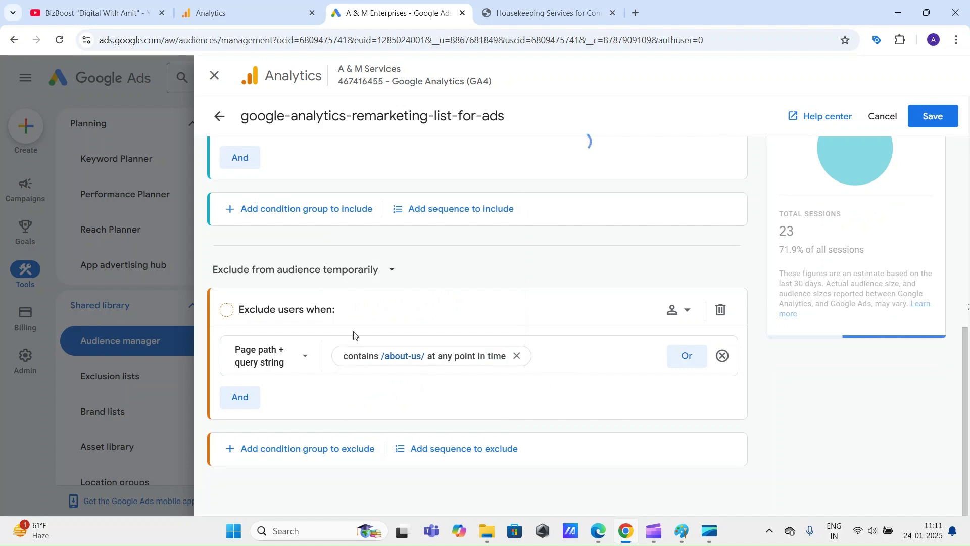
Compare the exclude group with the include groups above it, and delete the exclude group
scroll(339, 309, "up", 3)
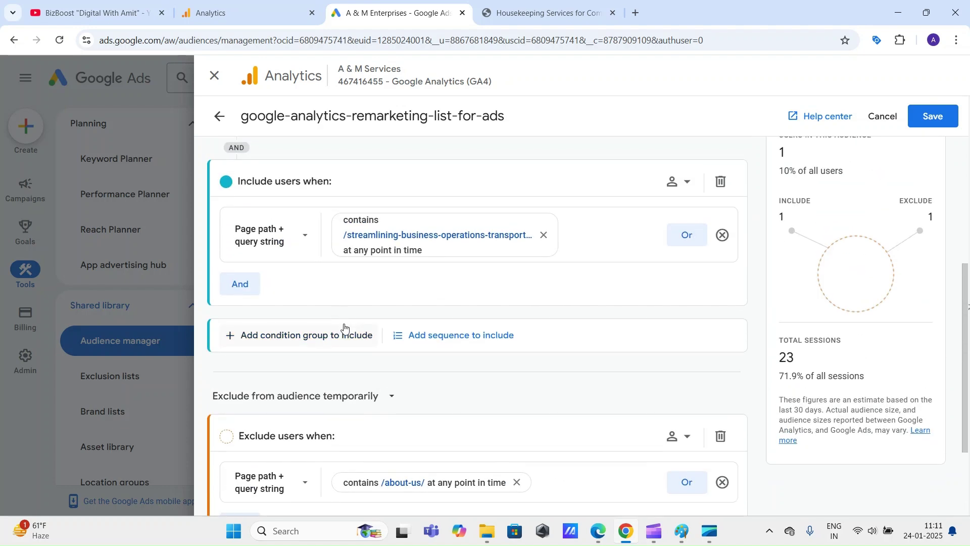
scroll(234, 335, "down", 3)
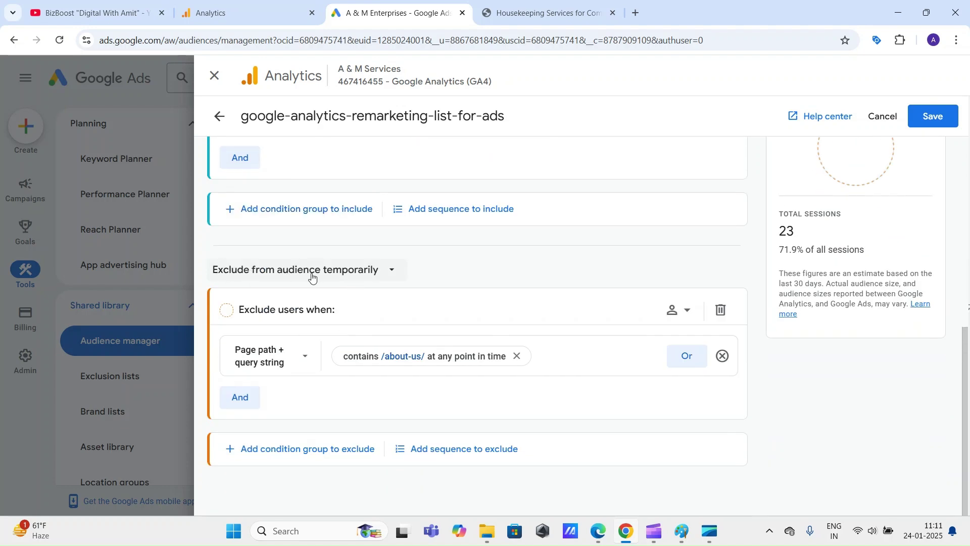
left_click(721, 310)
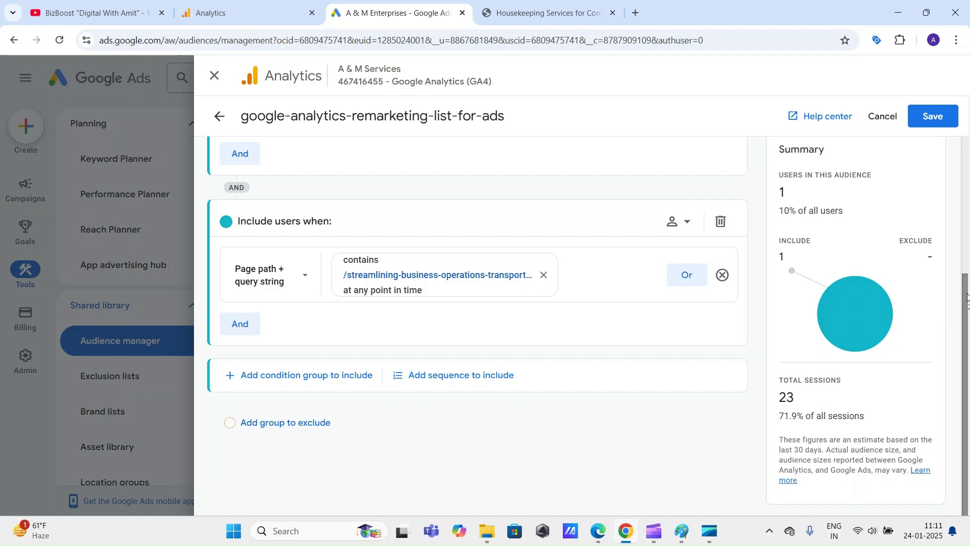
Examine the additional audience settings for membership duration and audience trigger without changing them
left_click_drag(969, 348, 964, 81)
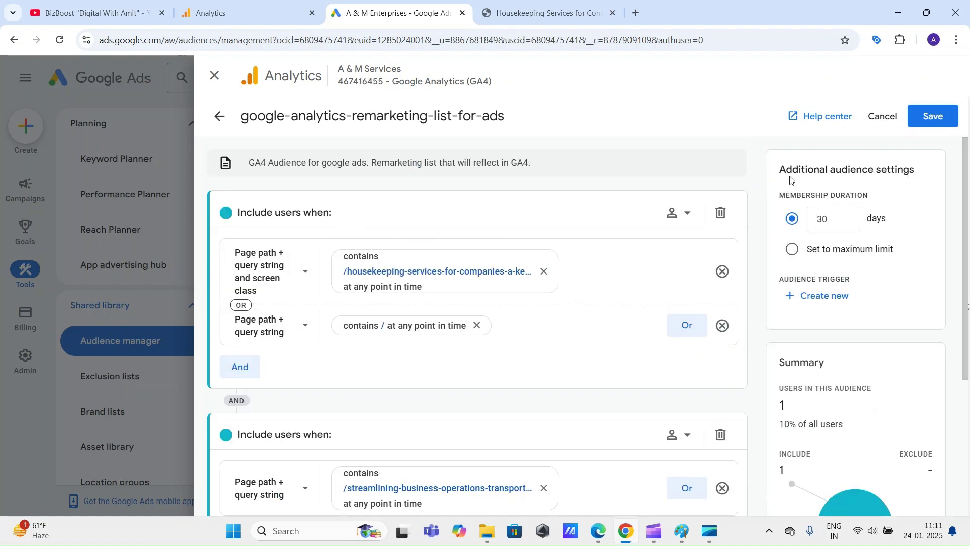
left_click_drag(782, 169, 934, 166)
left_click(919, 189)
scroll(948, 210, "down", 1)
left_click(815, 161)
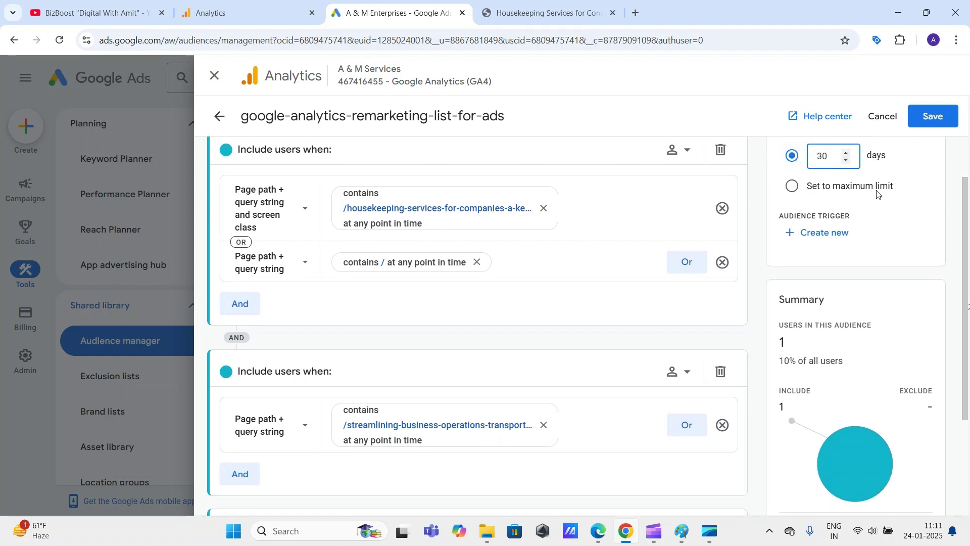
left_click(947, 227)
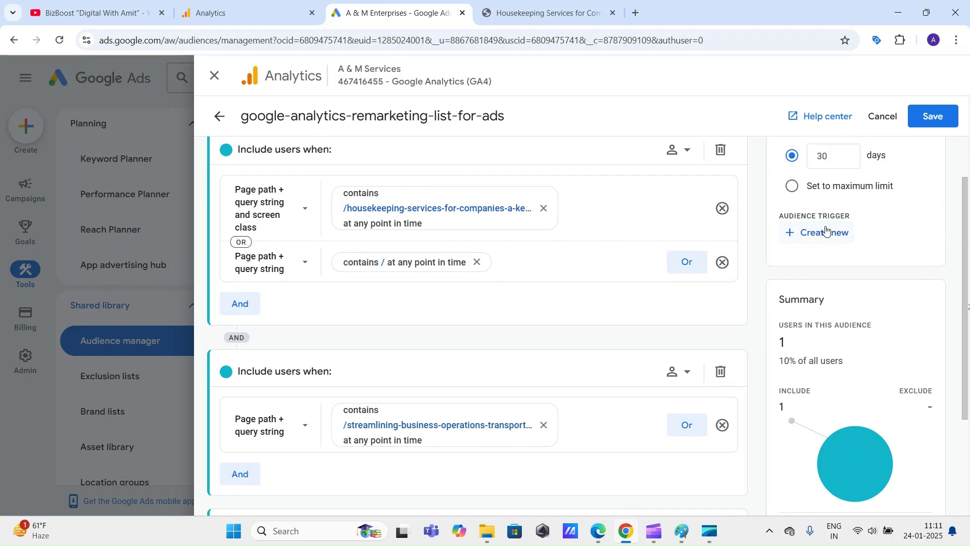
scroll(857, 259, "up", 1)
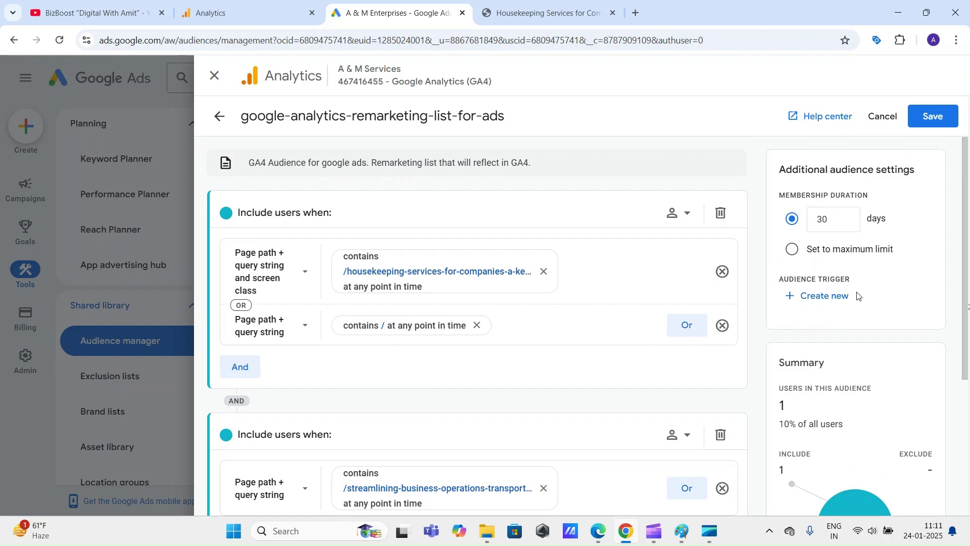
Start a new audience trigger, and open the property's Events settings in the Google Analytics admin
left_click(831, 300)
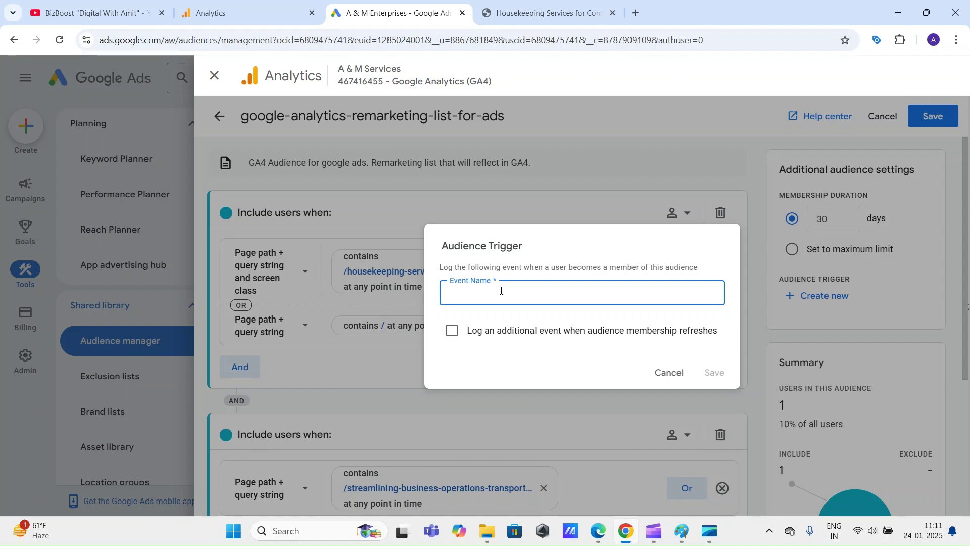
left_click(237, 13)
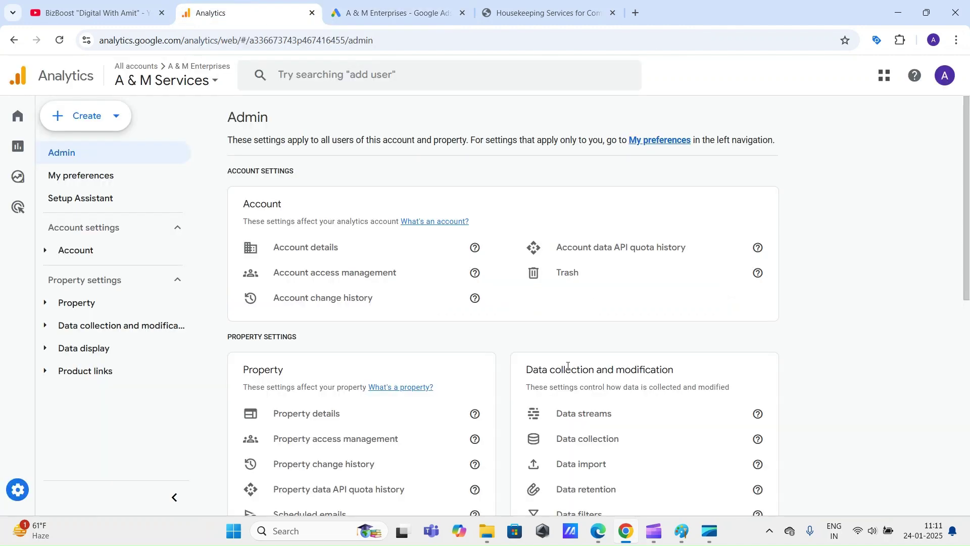
scroll(559, 362, "down", 5)
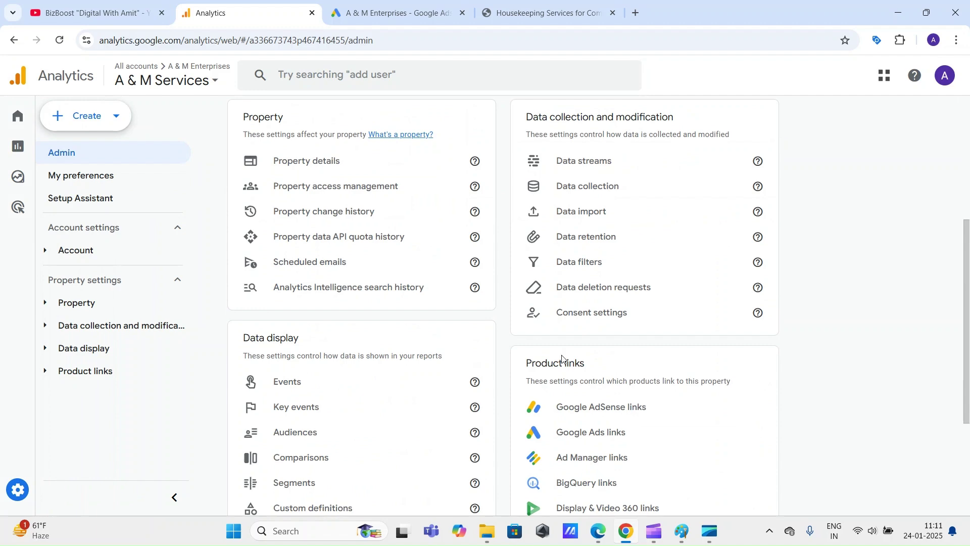
left_click(288, 383)
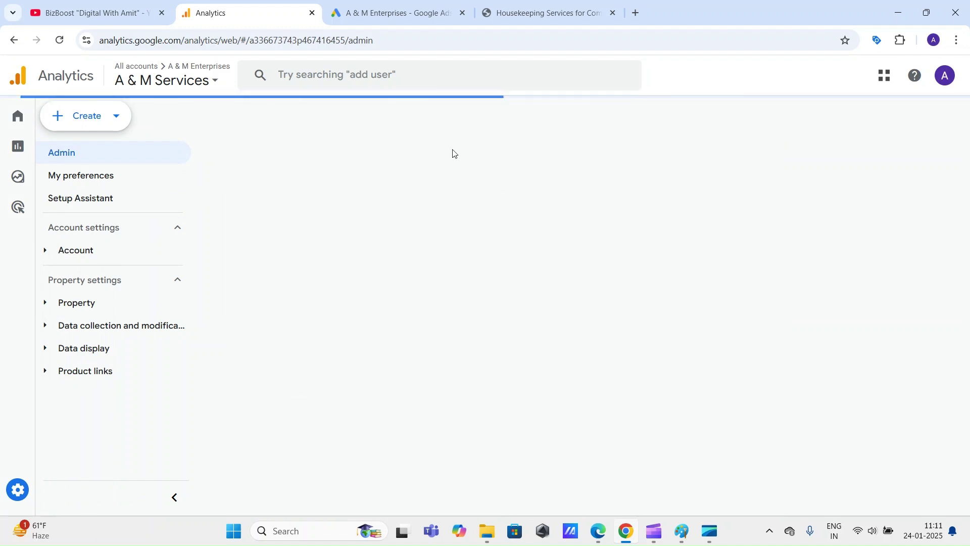
left_click(546, 13)
Return to the Google Ads audience builder and save the audience trigger with the event name "test"
left_click(395, 13)
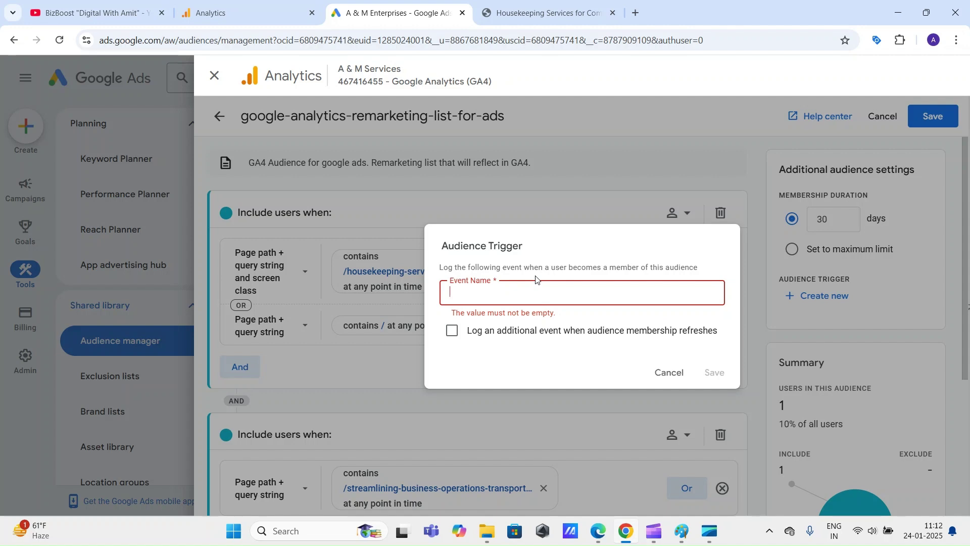
type("test")
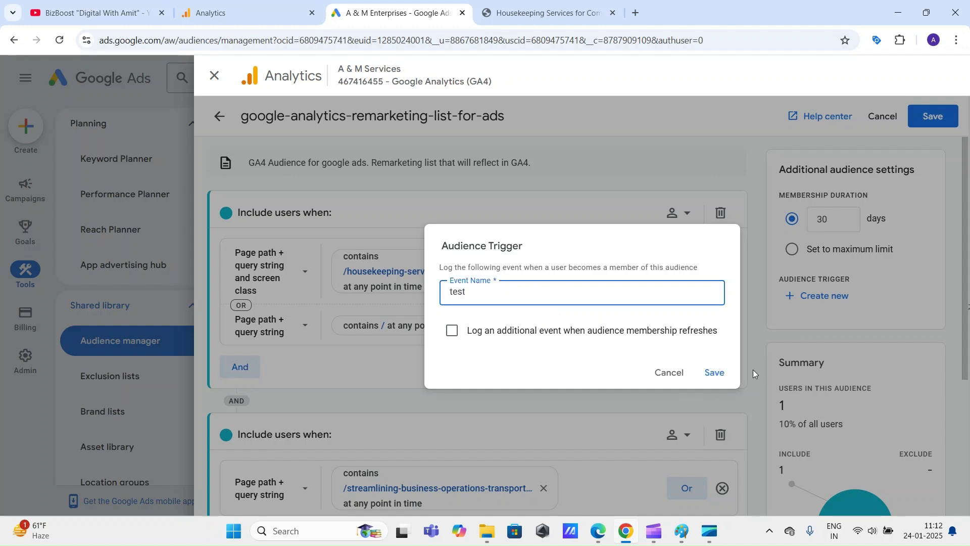
left_click(716, 372)
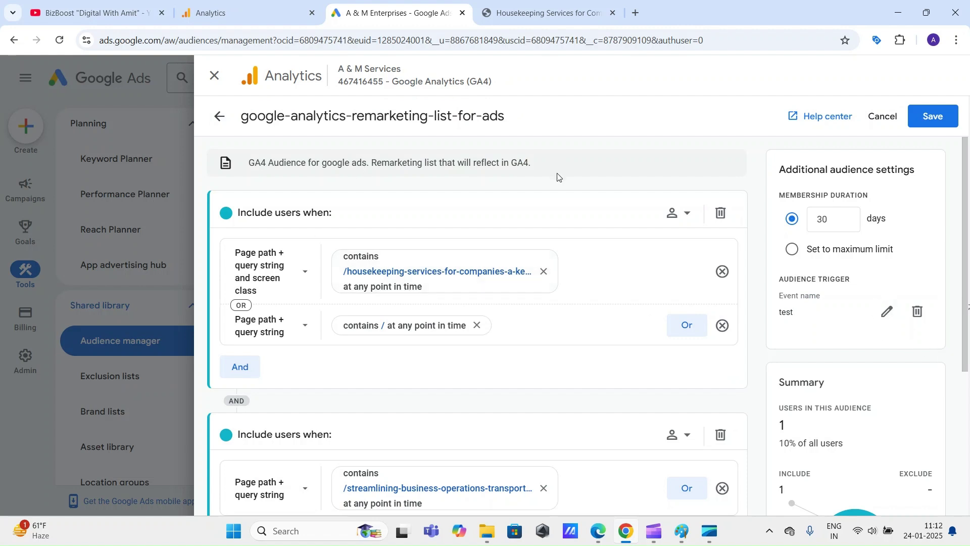
Reopen the "test" audience trigger, examine its event name and refresh logging option, and save it unchanged
left_click(888, 312)
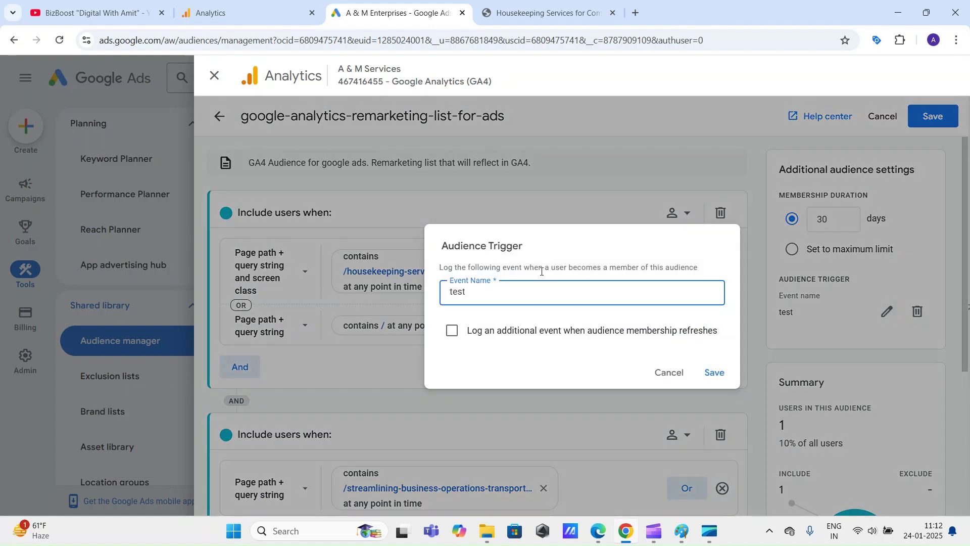
left_click_drag(552, 270, 678, 267)
left_click(599, 248)
left_click(622, 287)
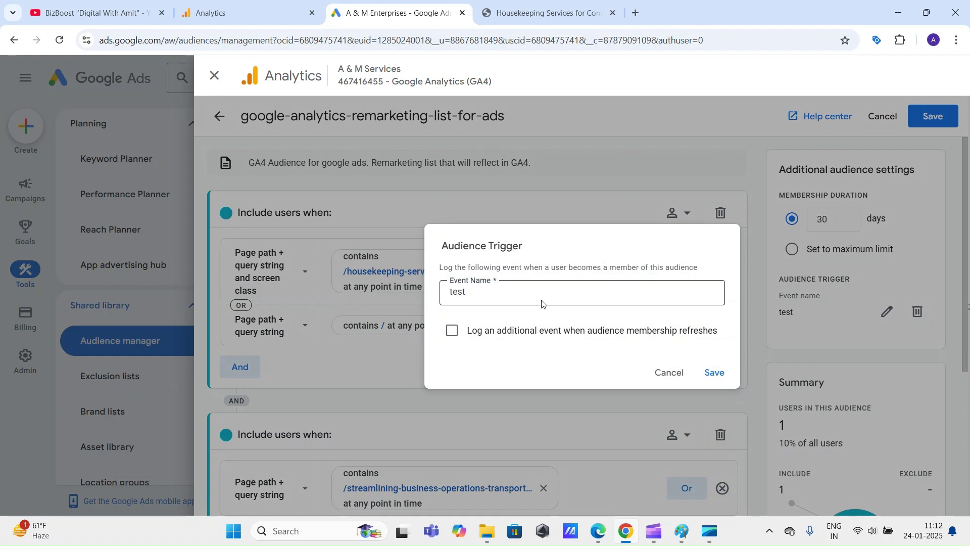
left_click(316, 190)
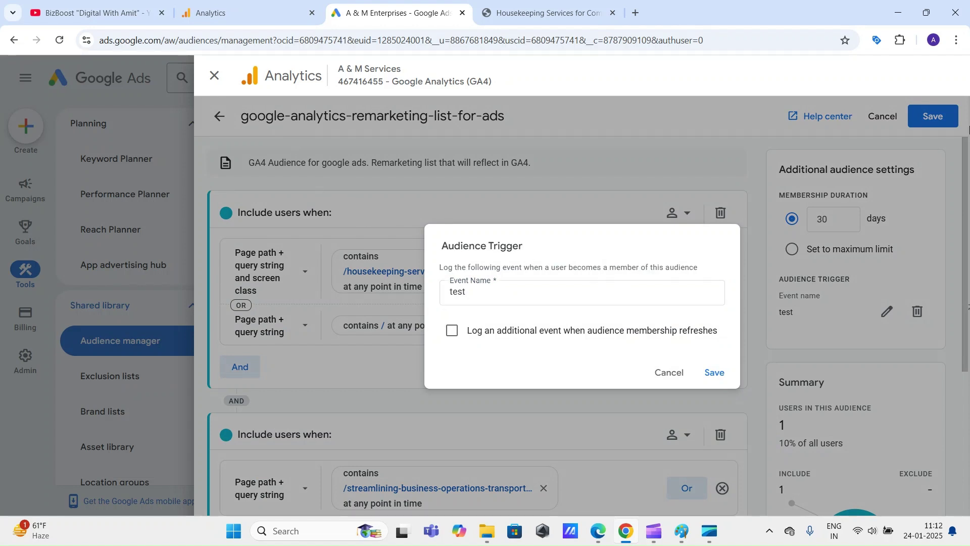
left_click(483, 293)
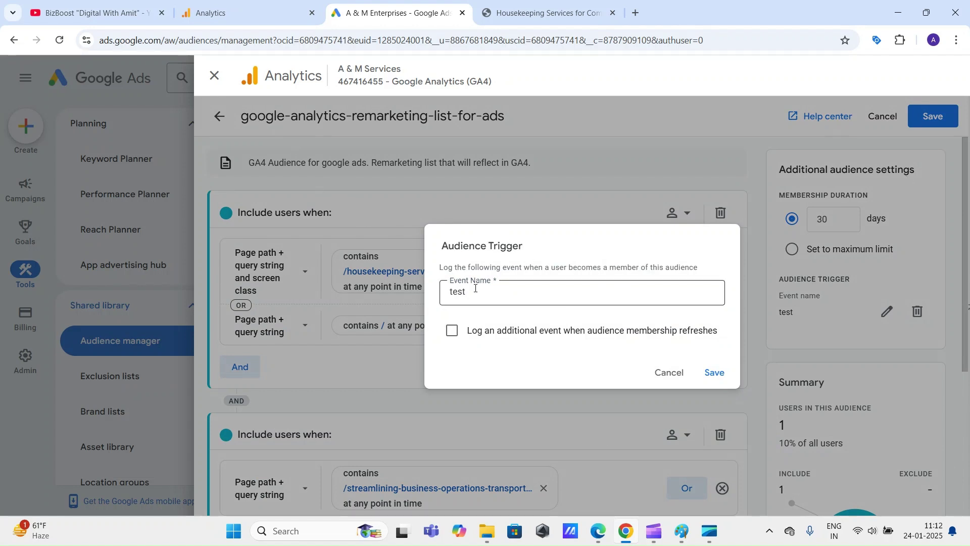
left_click_drag(467, 292, 443, 297)
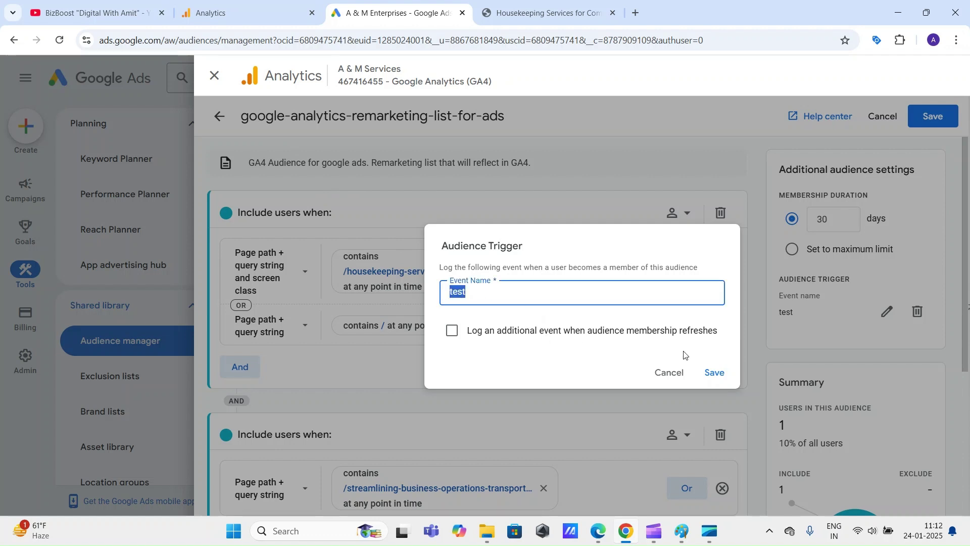
left_click(715, 373)
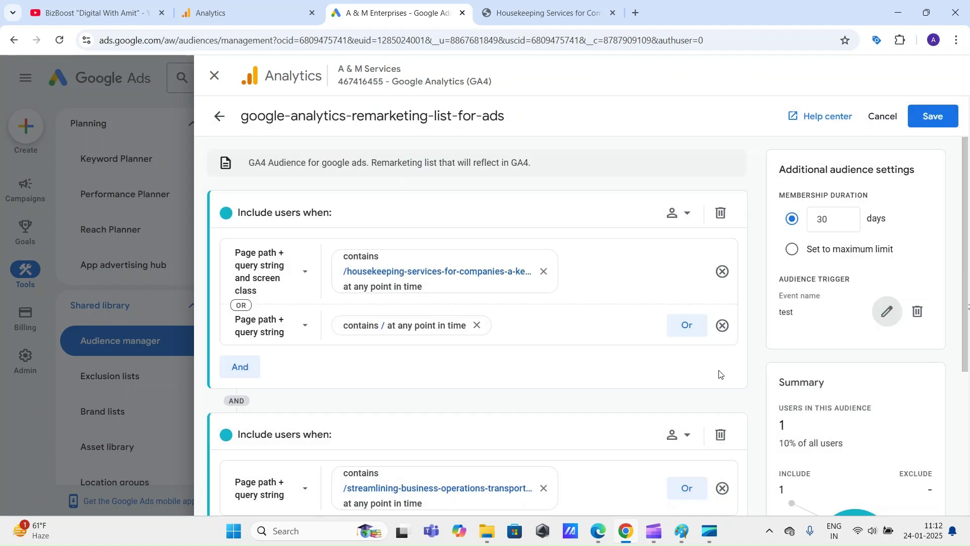
Review the audience's name, both include groups, the additional settings and the summary estimates in the builder
scroll(894, 339, "down", 5)
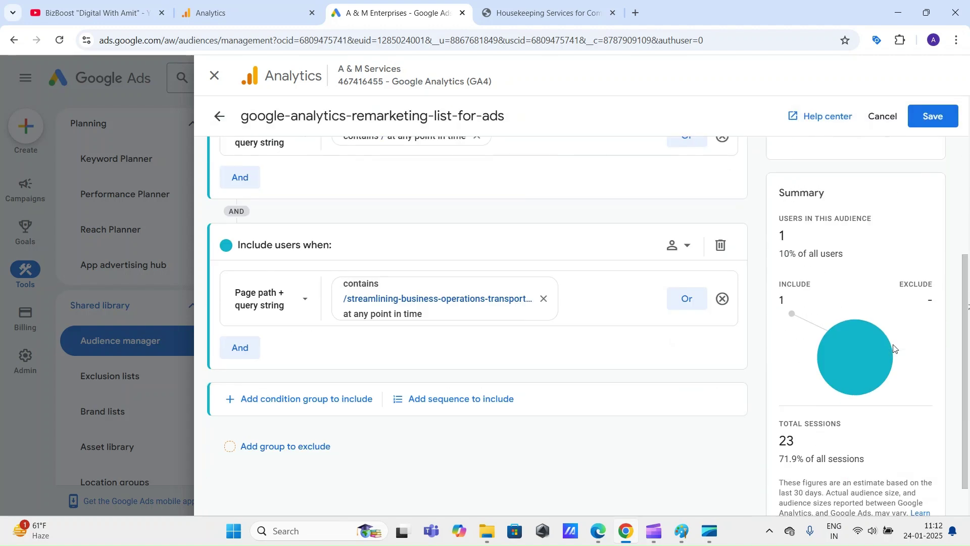
scroll(894, 348, "up", 5)
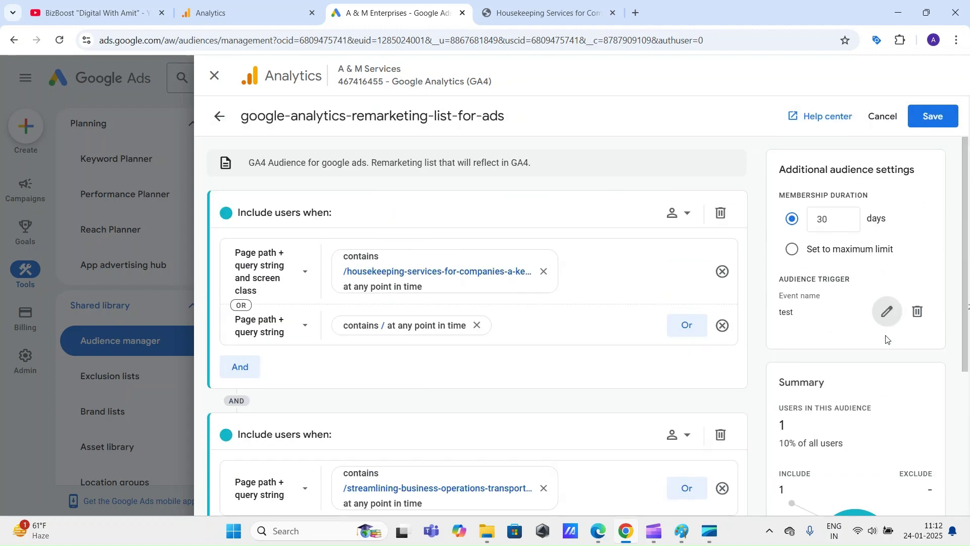
scroll(924, 387, "down", 1)
scroll(939, 398, "up", 1)
left_click(243, 122)
left_click_drag(243, 121, 526, 132)
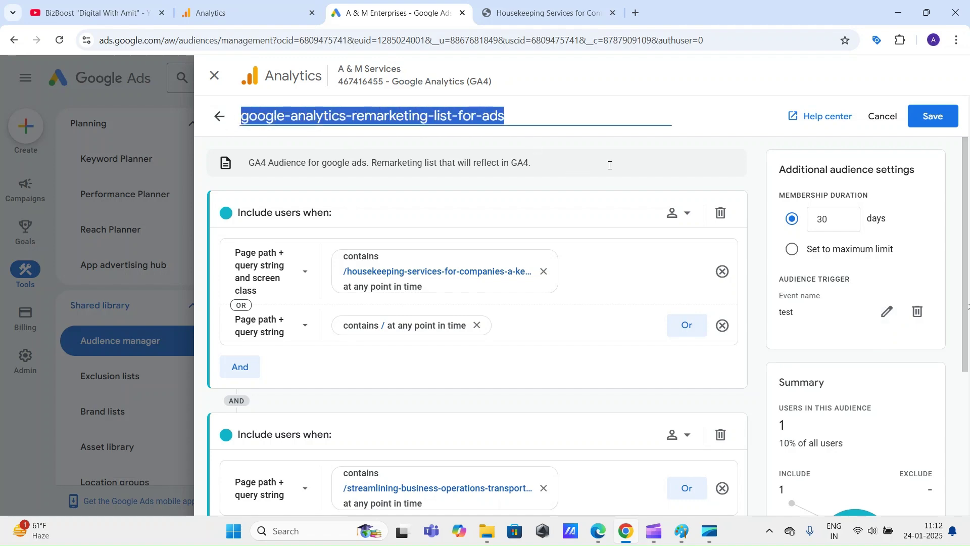
left_click(702, 164)
scroll(910, 304, "down", 2)
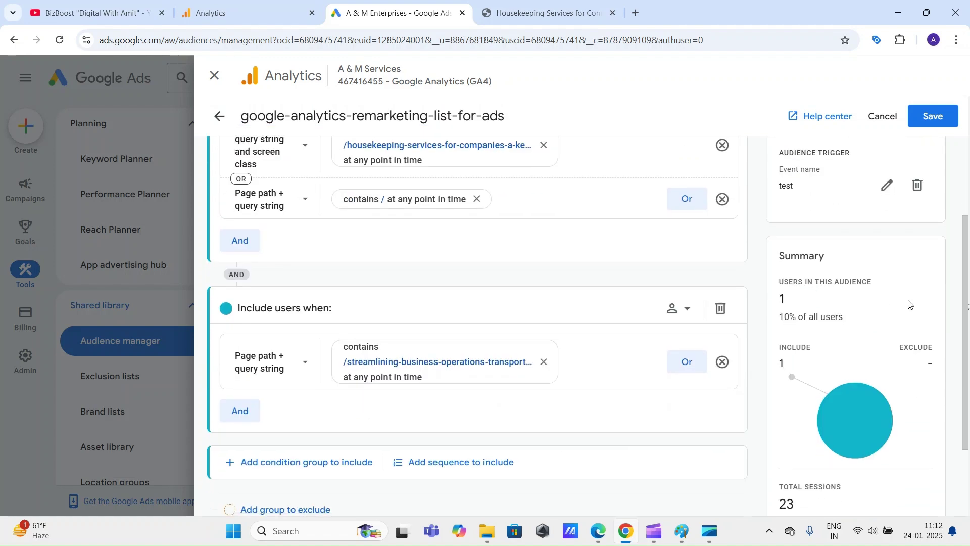
scroll(912, 304, "down", 2)
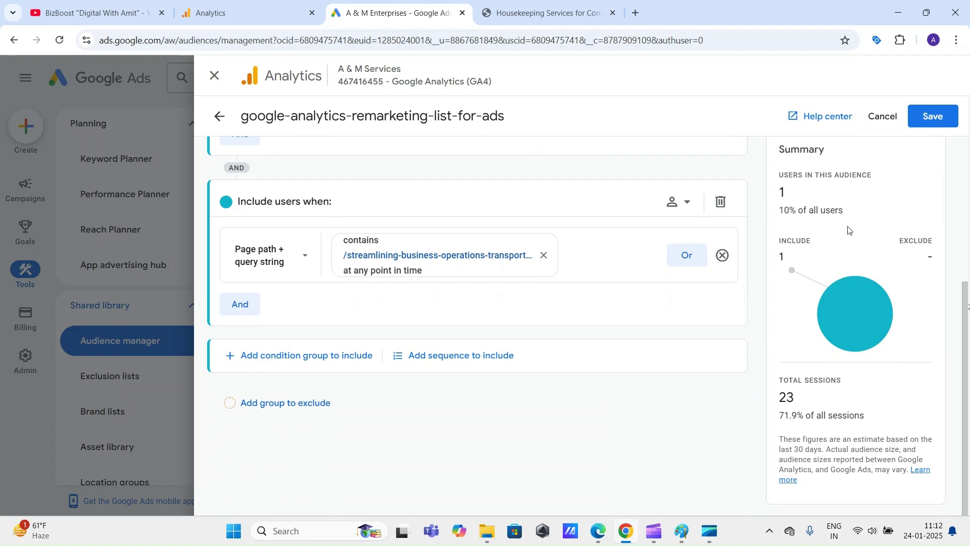
left_click_drag(802, 185, 550, 425)
left_click(550, 425)
scroll(526, 409, "up", 4)
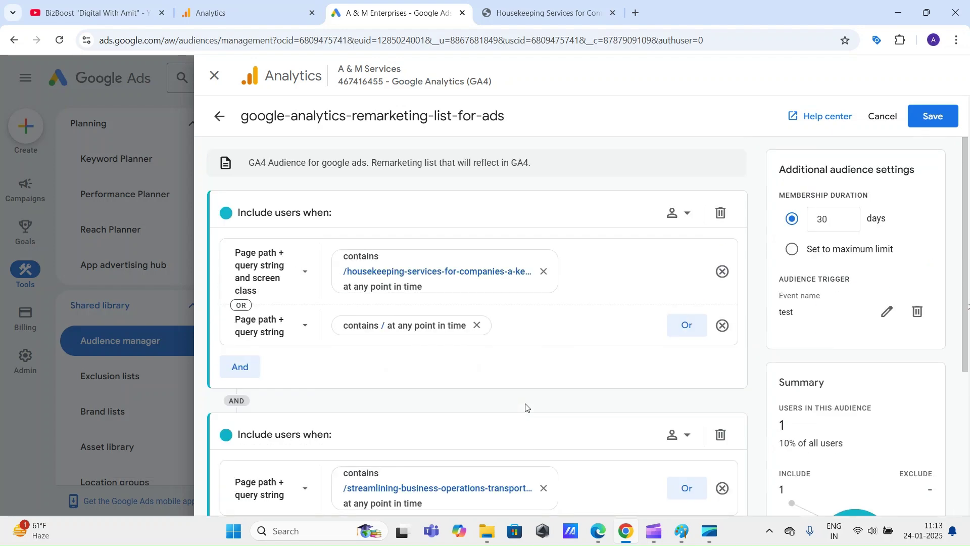
scroll(390, 283, "down", 3)
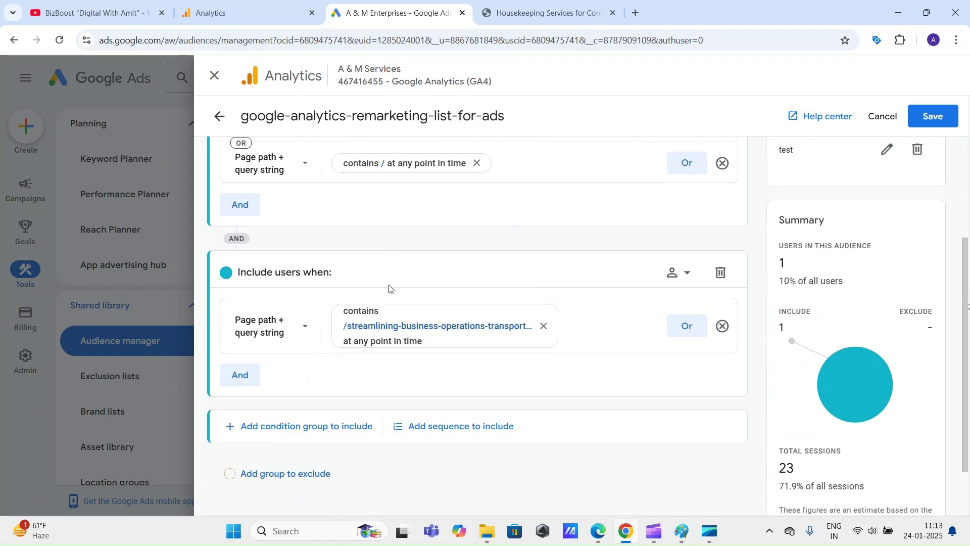
scroll(389, 289, "down", 2)
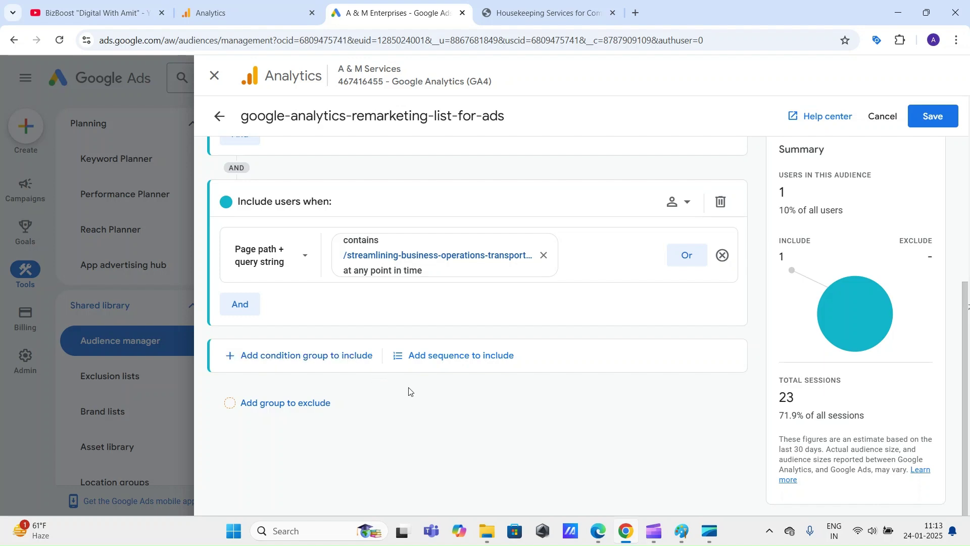
scroll(410, 391, "up", 4)
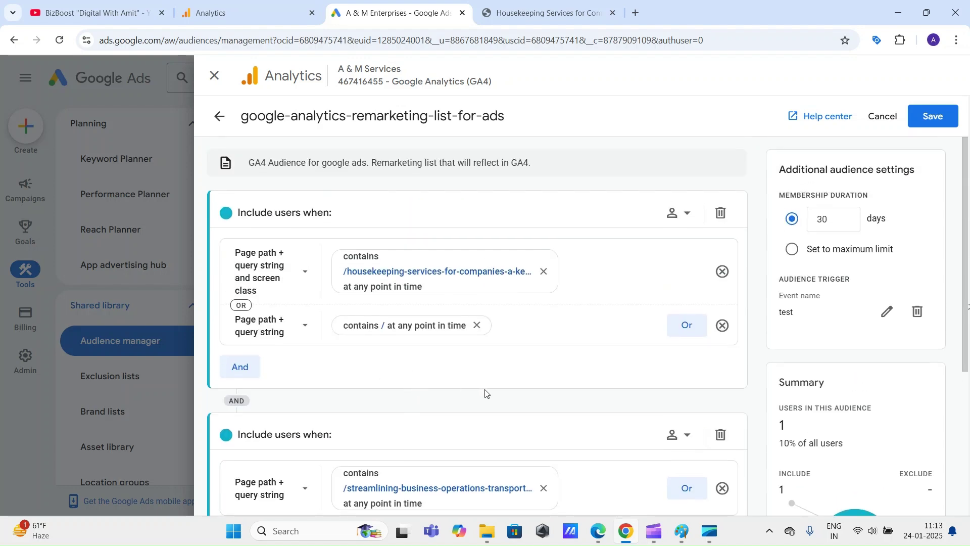
Save the google-analytics-remarketing-list-for-ads audience, read the creation notice and finish the new segment
left_click(474, 116)
key("ctrl+a")
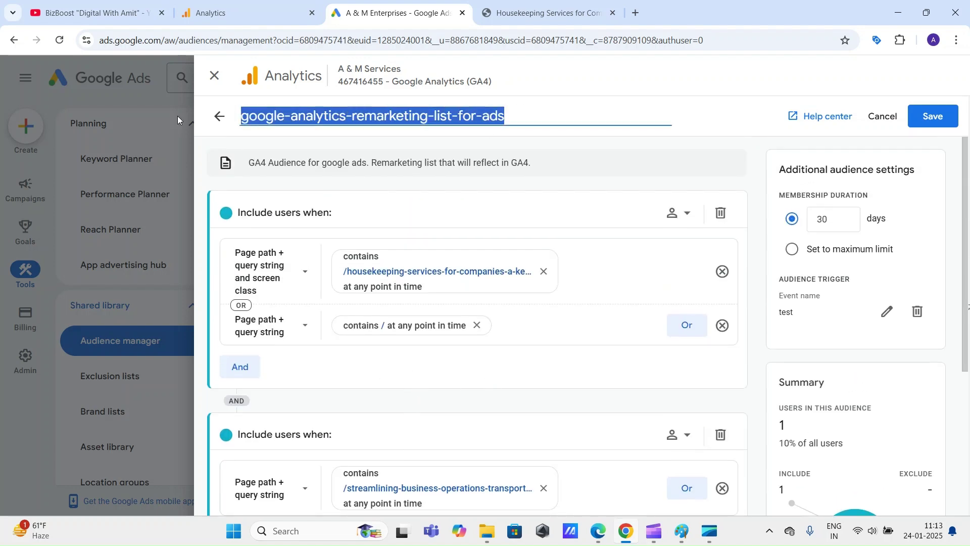
left_click(745, 91)
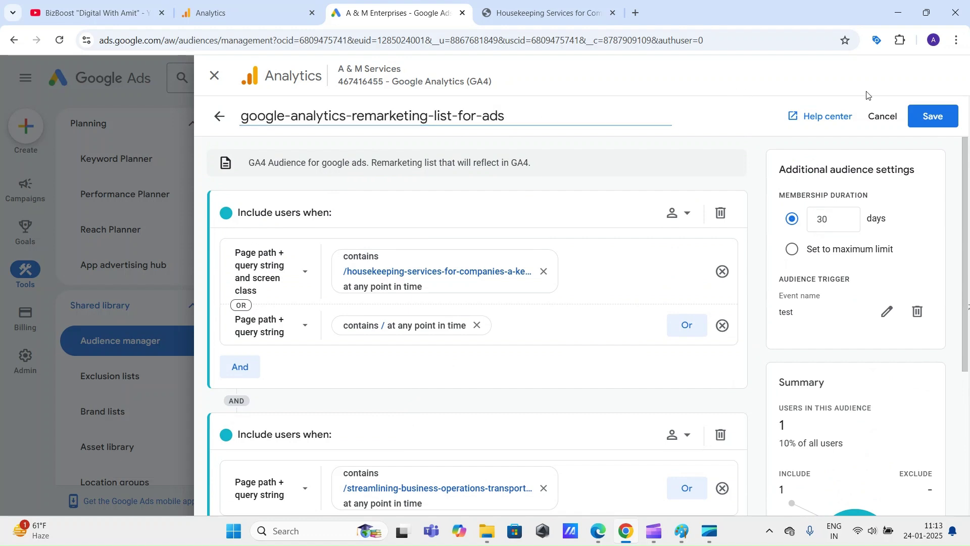
left_click(937, 124)
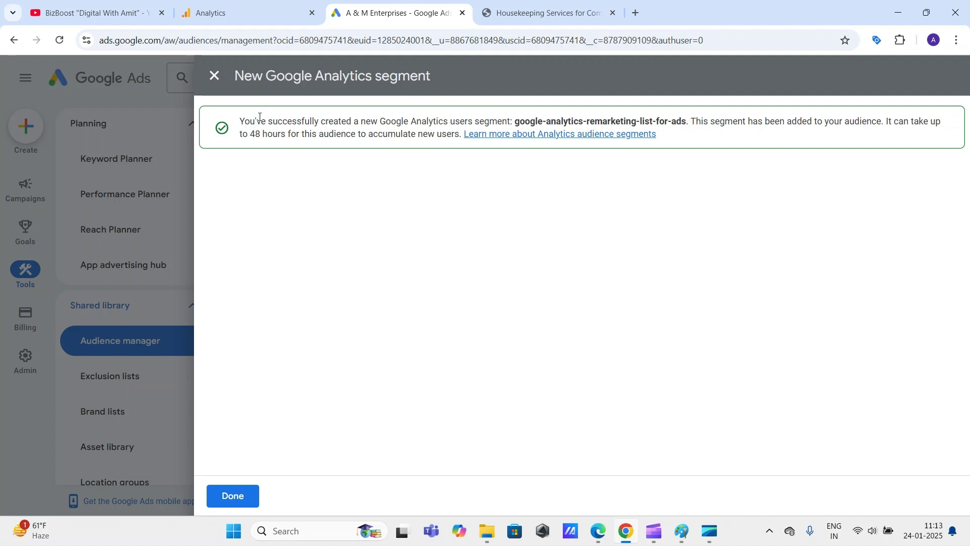
left_click_drag(255, 118, 507, 126)
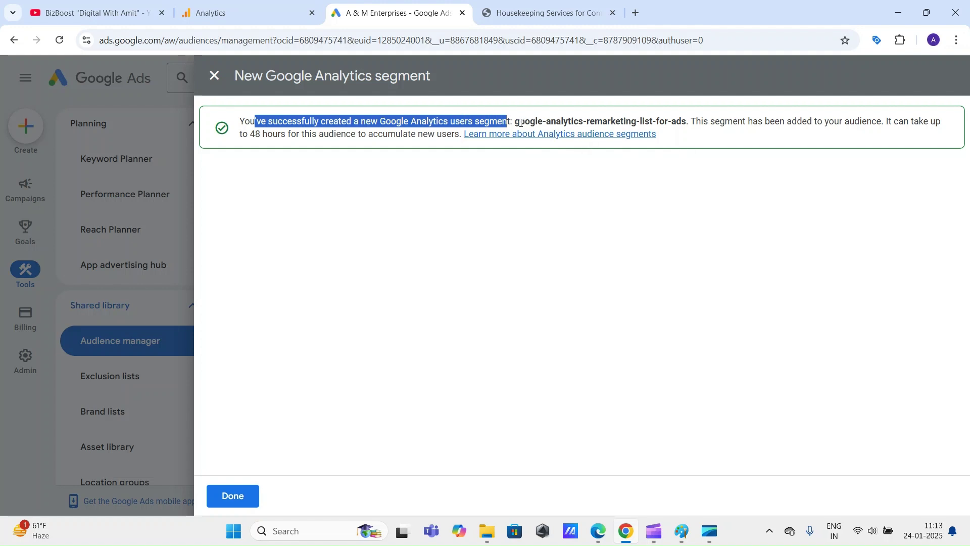
left_click_drag(516, 121, 682, 122)
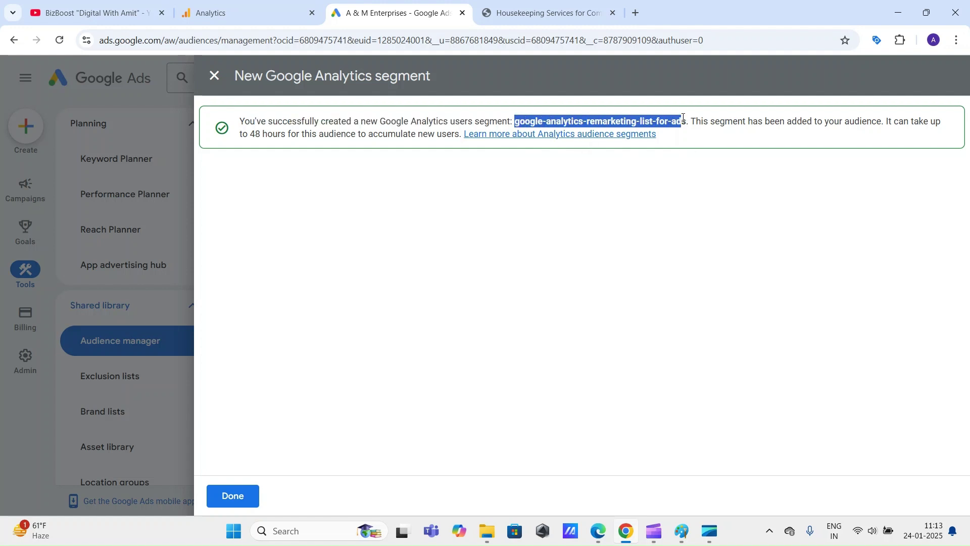
left_click(257, 495)
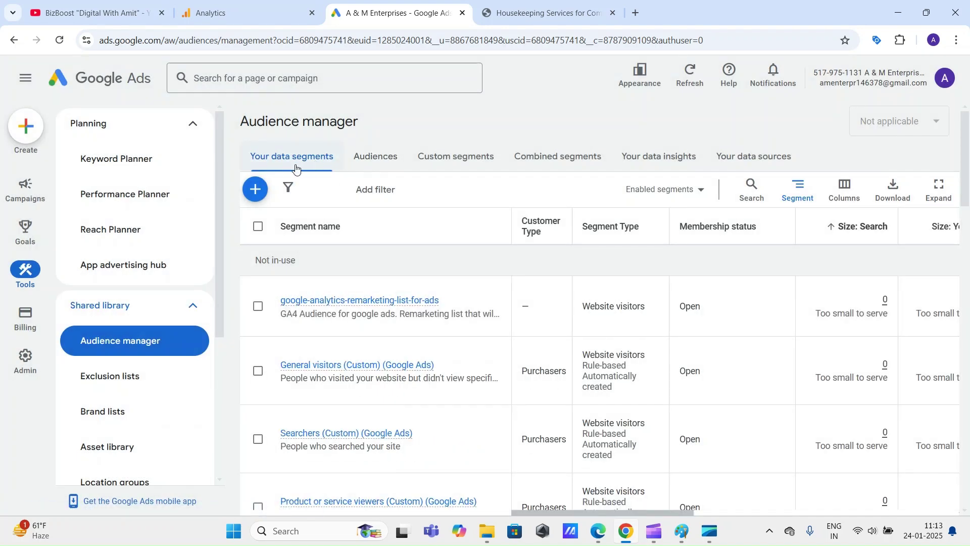
Check the google-analytics-remarketing-list-for-ads segment's entry among the data segments in Audience manager
left_click_drag(438, 301, 354, 301)
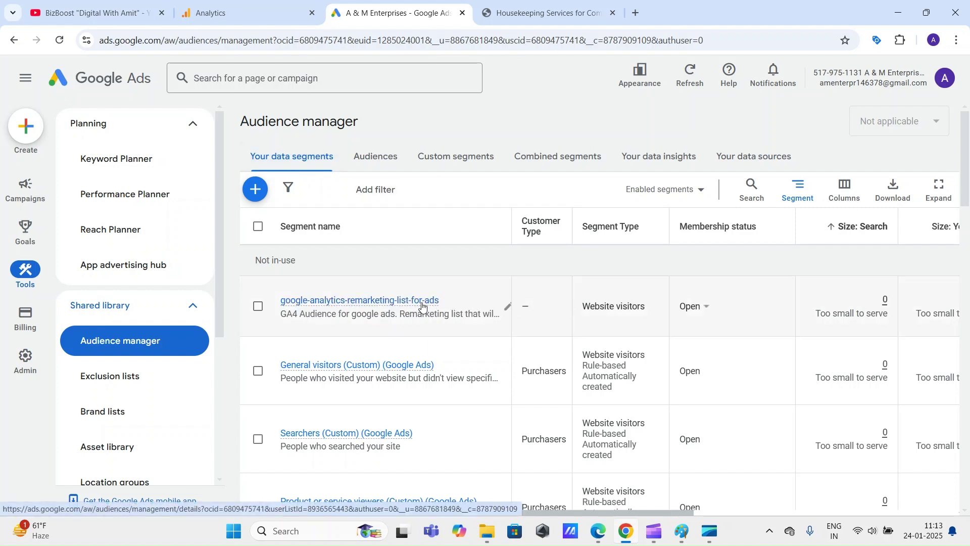
mouse_move(423, 306)
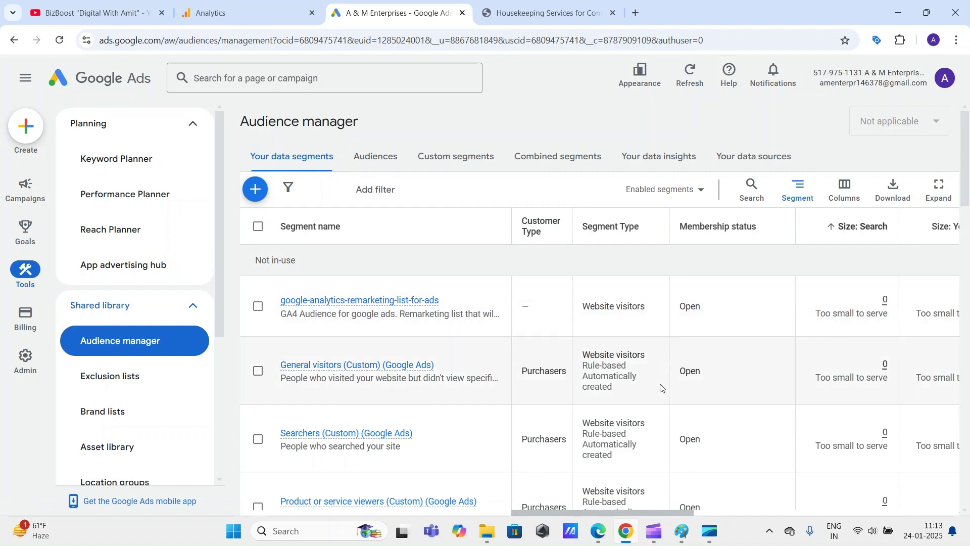
scroll(662, 389, "down", 1)
scroll(662, 389, "up", 1)
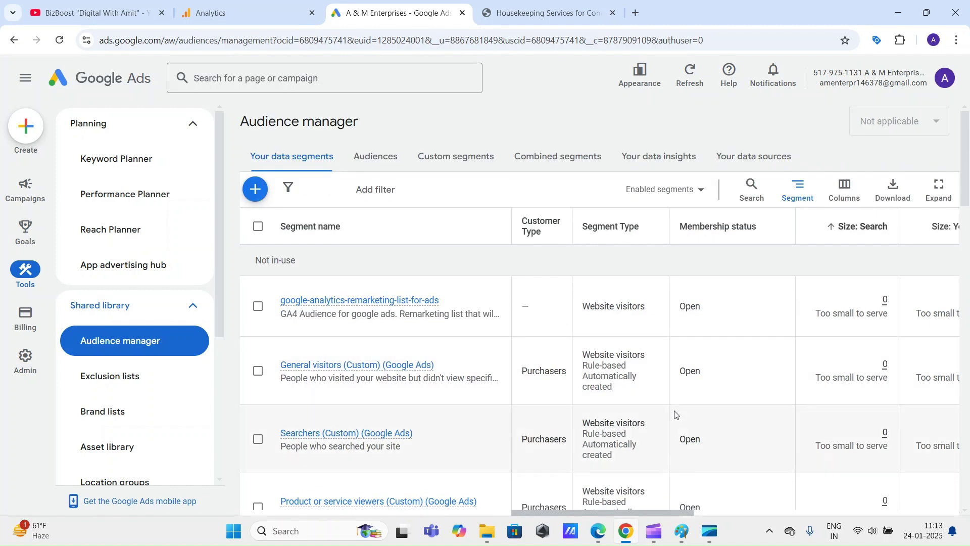
Switch to Google Analytics and open the property's Audiences list from the admin settings to check for the new audience
left_click(278, 7)
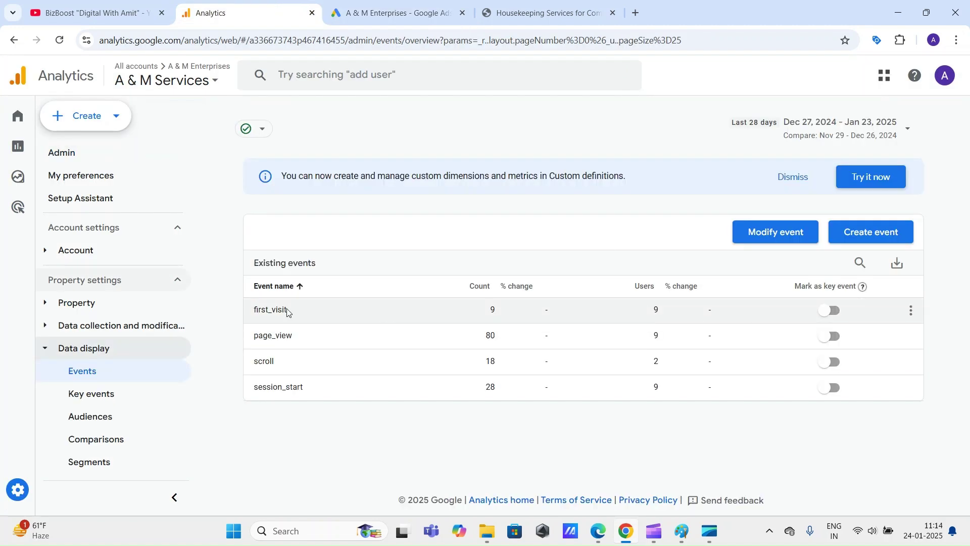
left_click(38, 485)
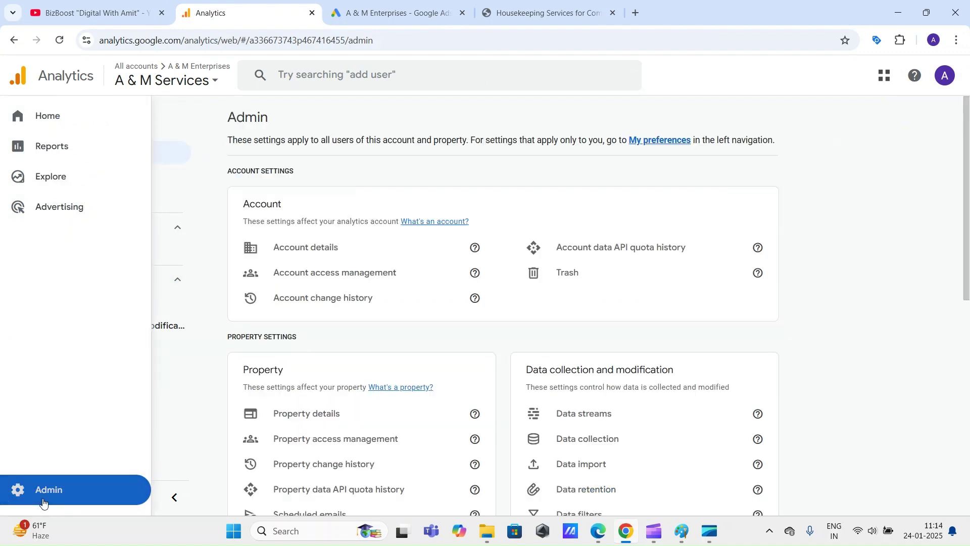
scroll(449, 379, "down", 3)
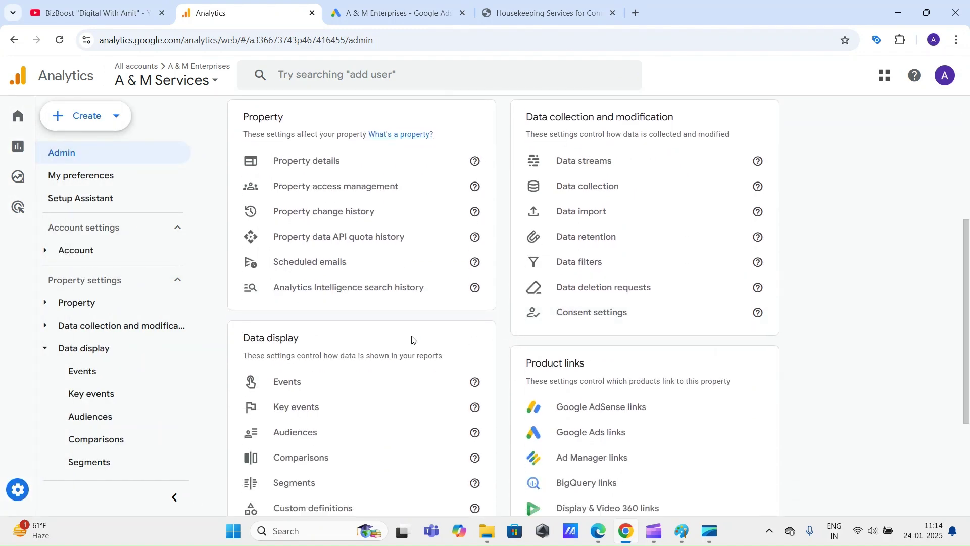
scroll(506, 339, "down", 4)
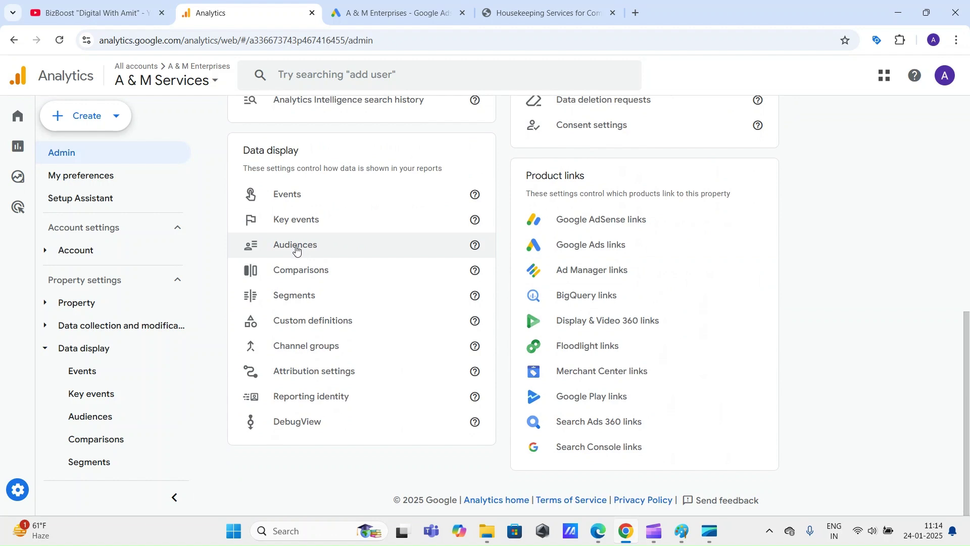
left_click(302, 247)
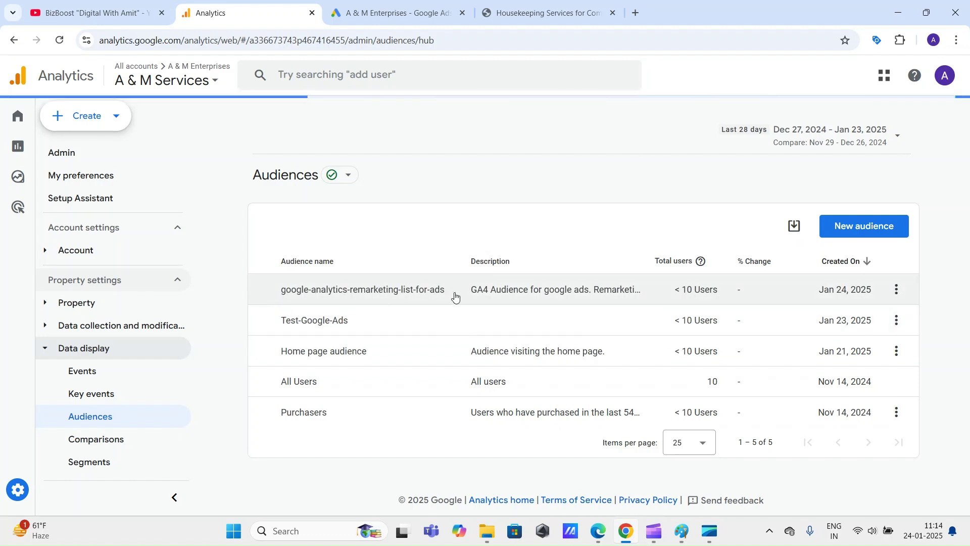
View the options for building a new audience in Google Analytics, and return to Google Ads Audience manager
left_click(861, 228)
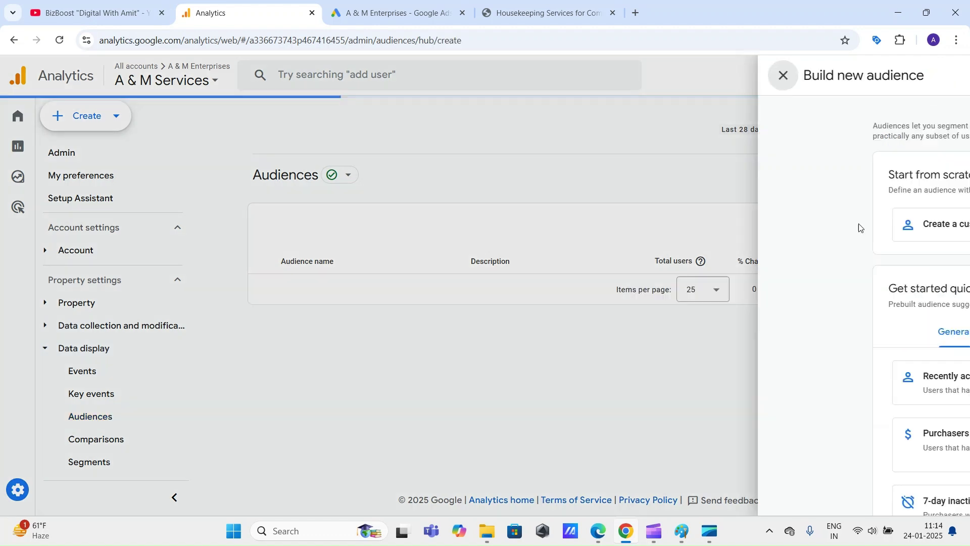
left_click(219, 78)
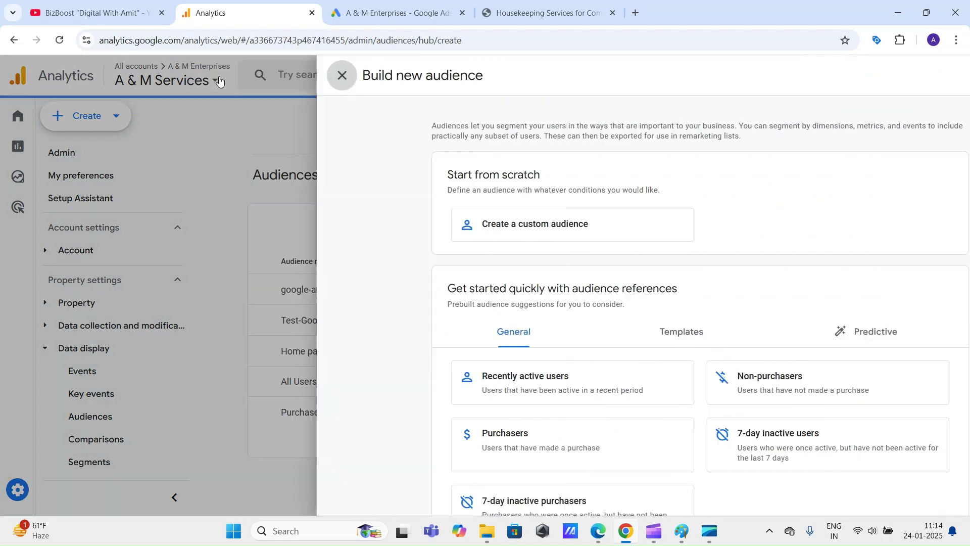
left_click(399, 13)
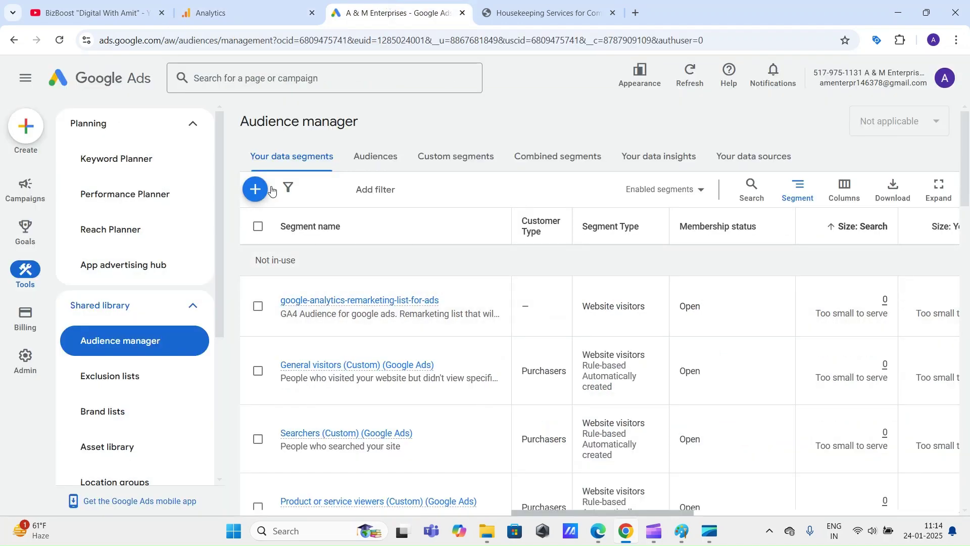